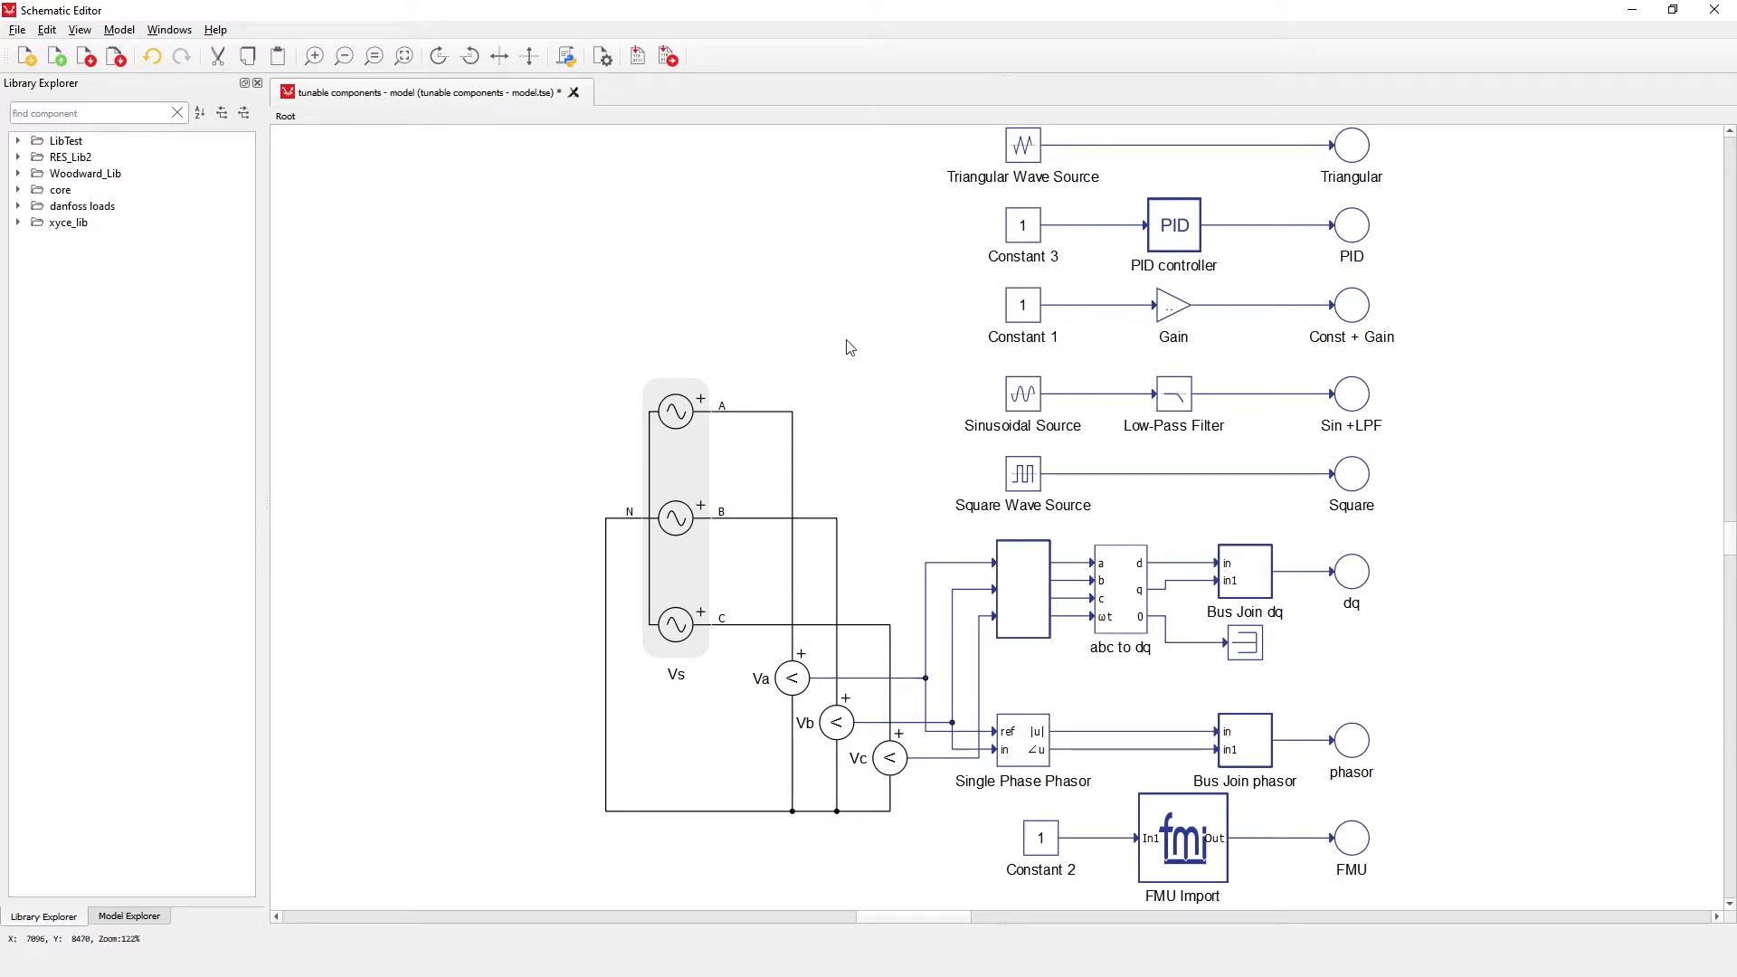
Set the model's signal processing Tunable parameters option to component defined and accept the model settings
{"action": "key", "text": "ctrl+h"}
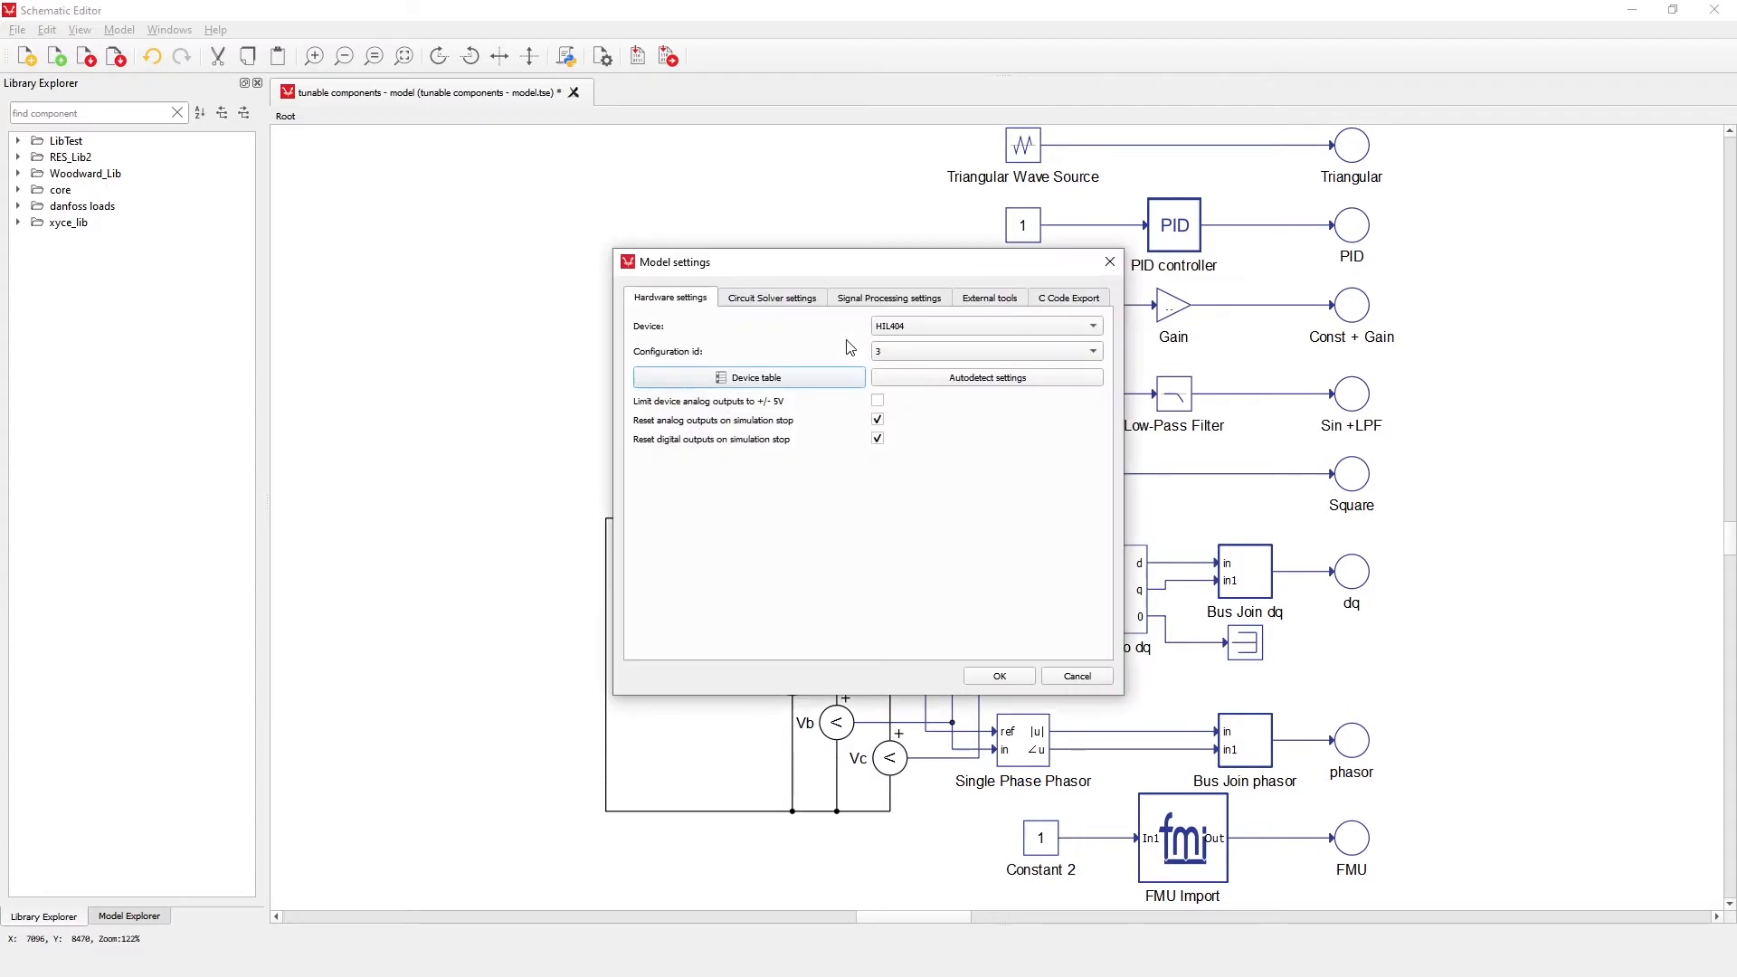
{"action": "left_click", "coordinate": [866, 304]}
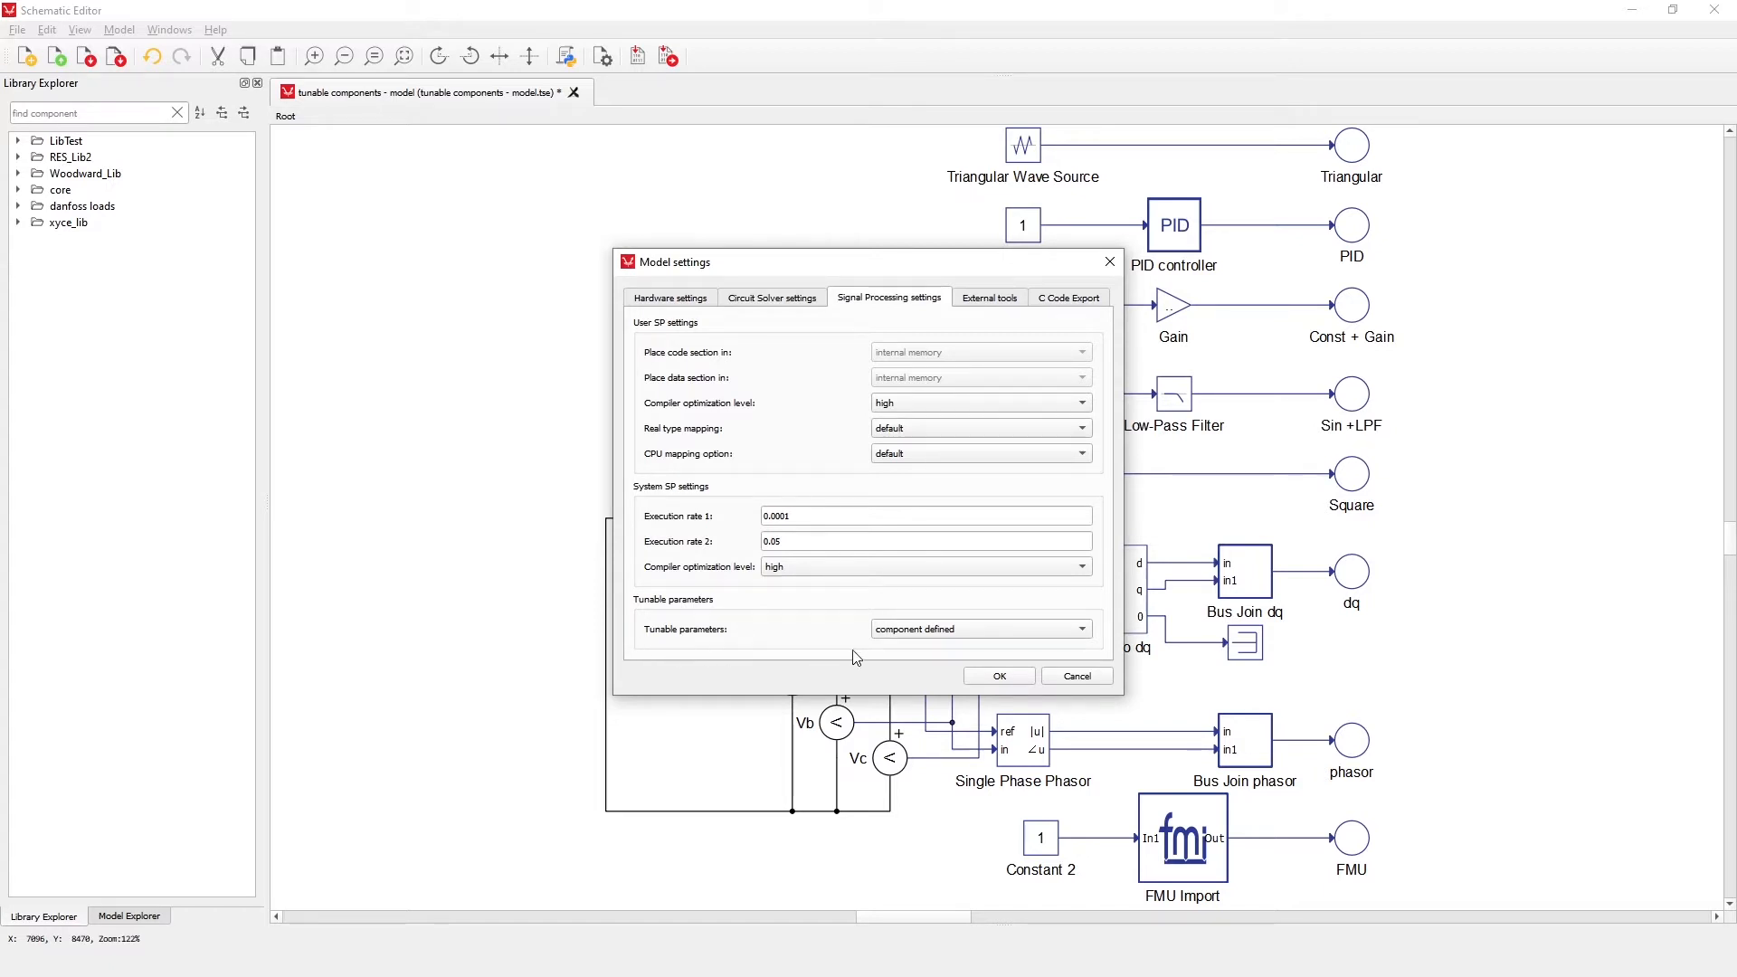
{"action": "left_click", "coordinate": [938, 630]}
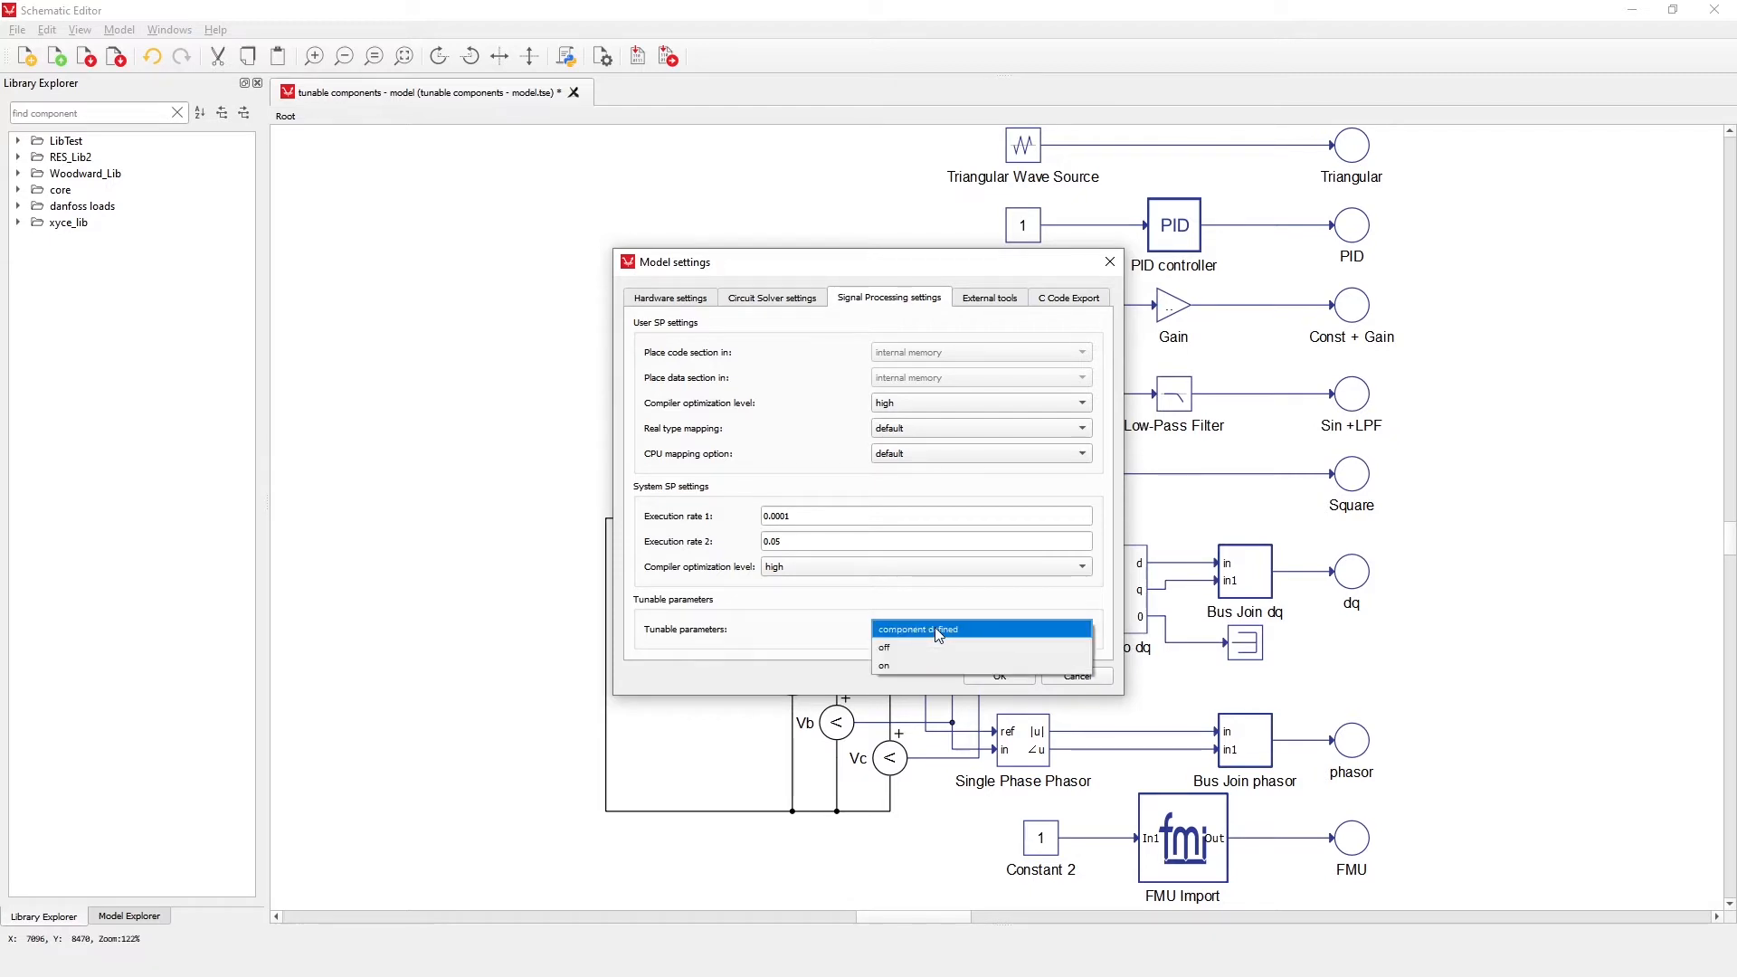
{"action": "left_click", "coordinate": [985, 630]}
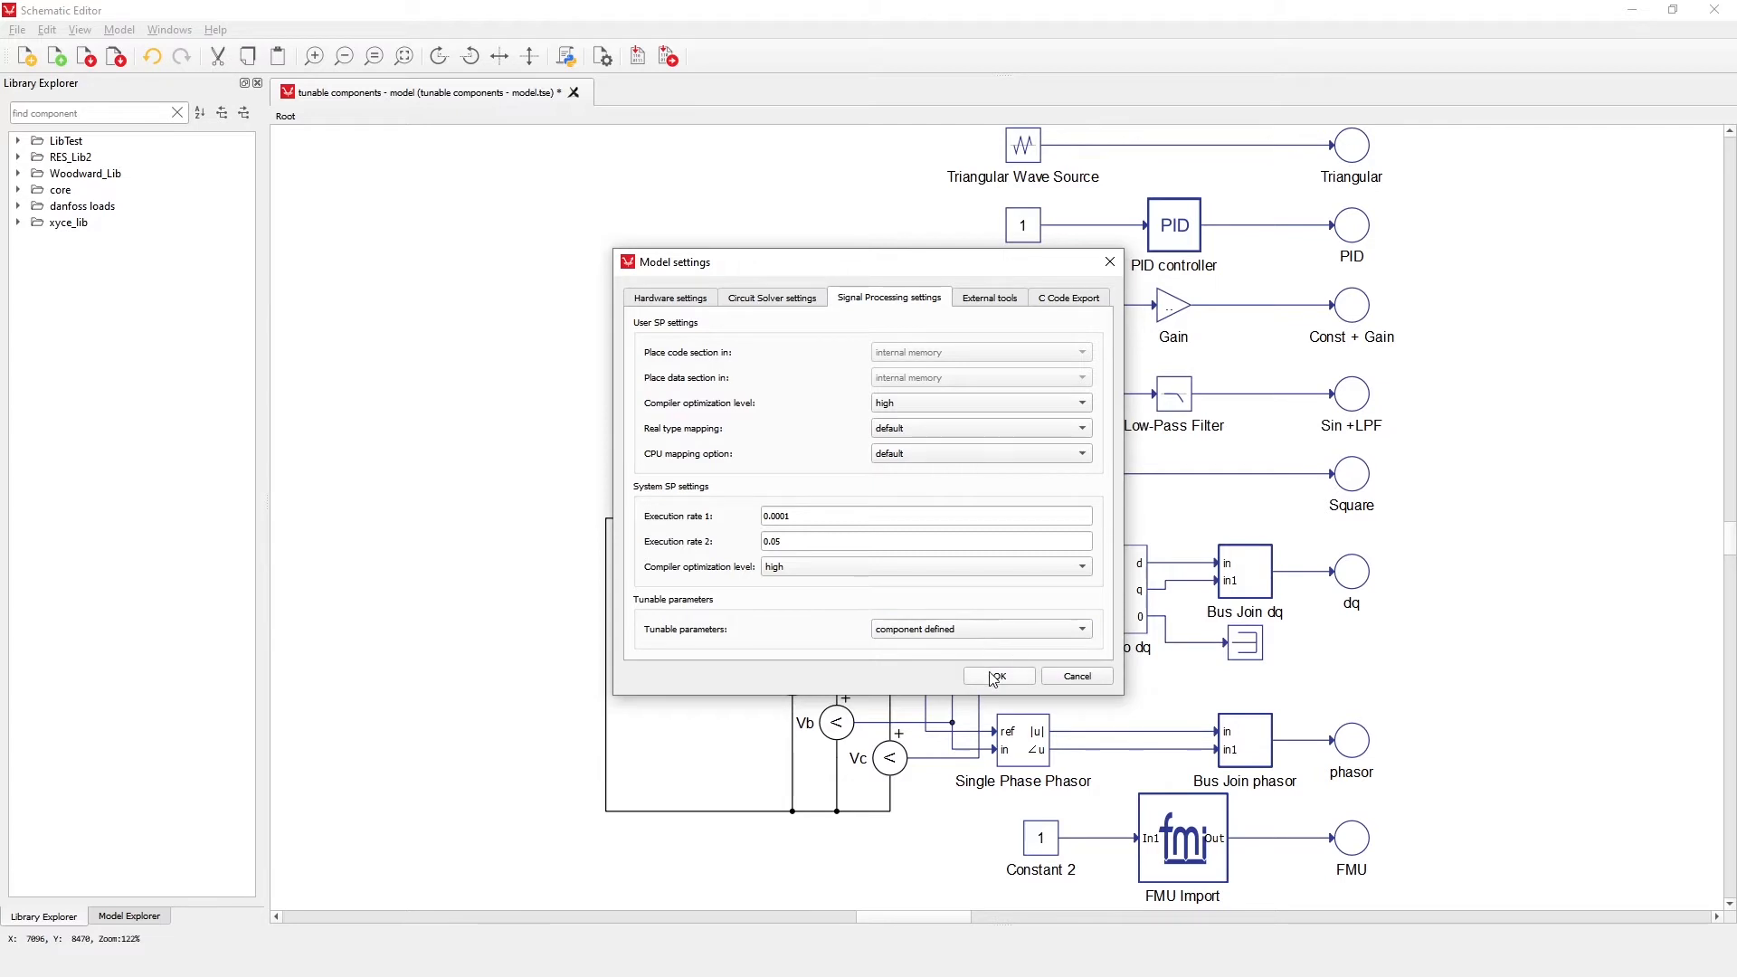
{"action": "left_click", "coordinate": [995, 678]}
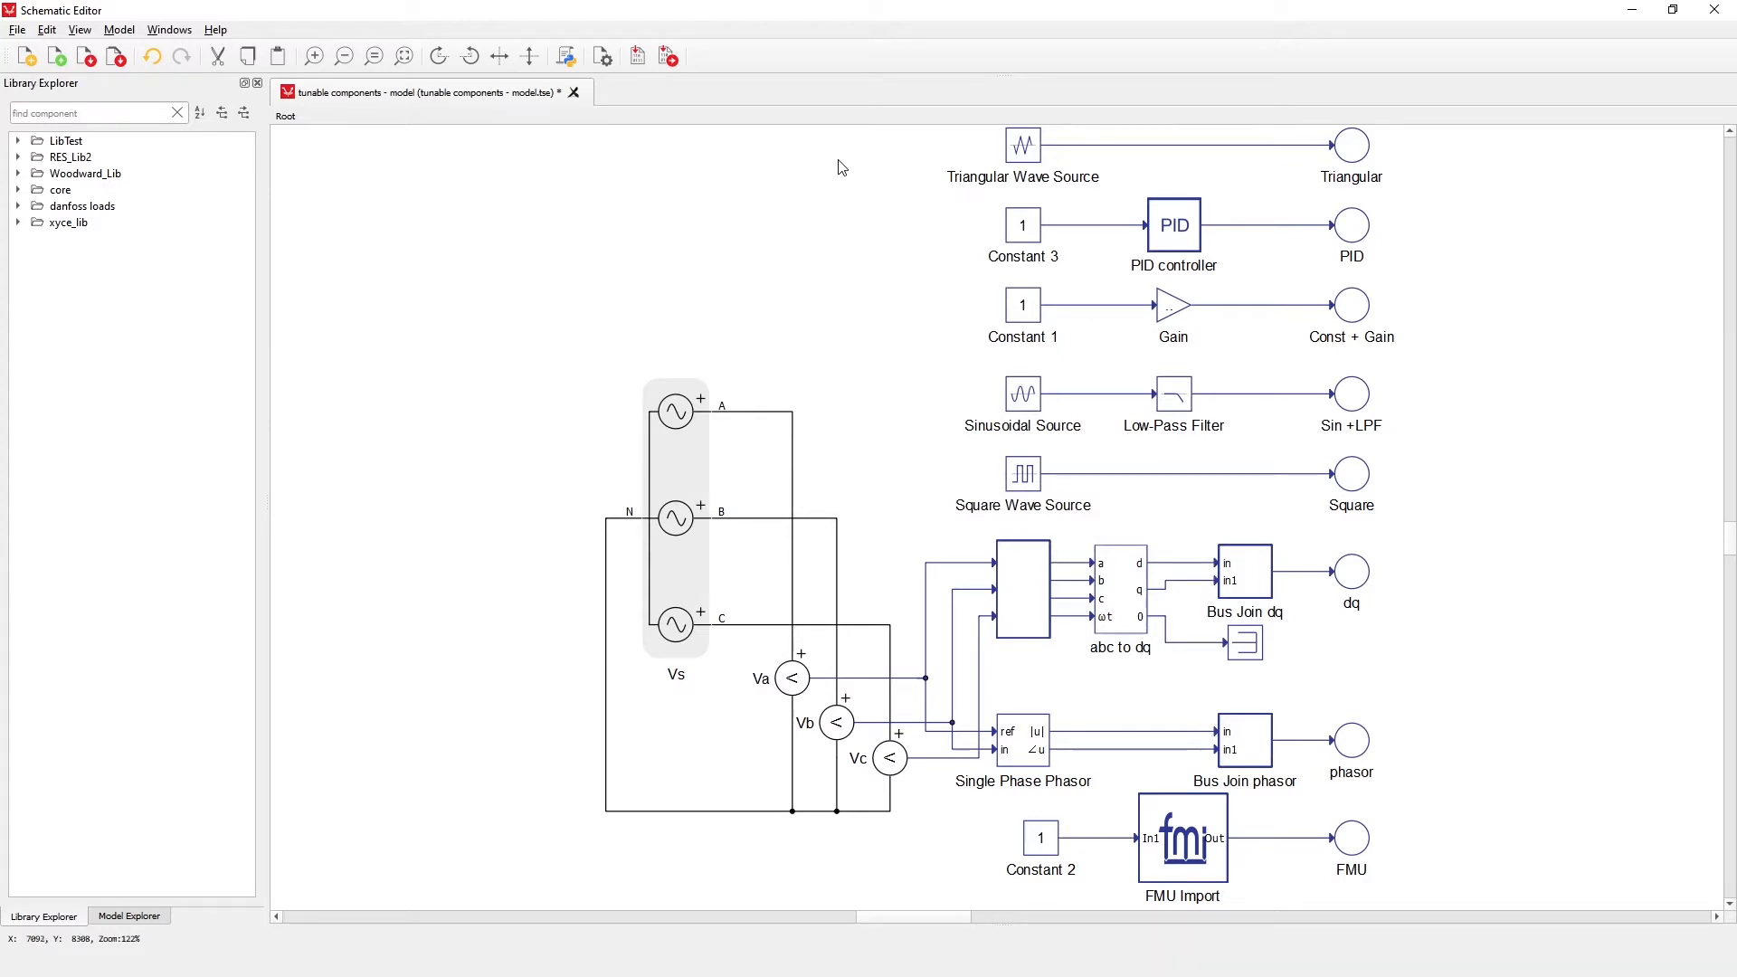
Enable the Tunable property of the Constant 1 component
{"action": "double_click", "coordinate": [1022, 315]}
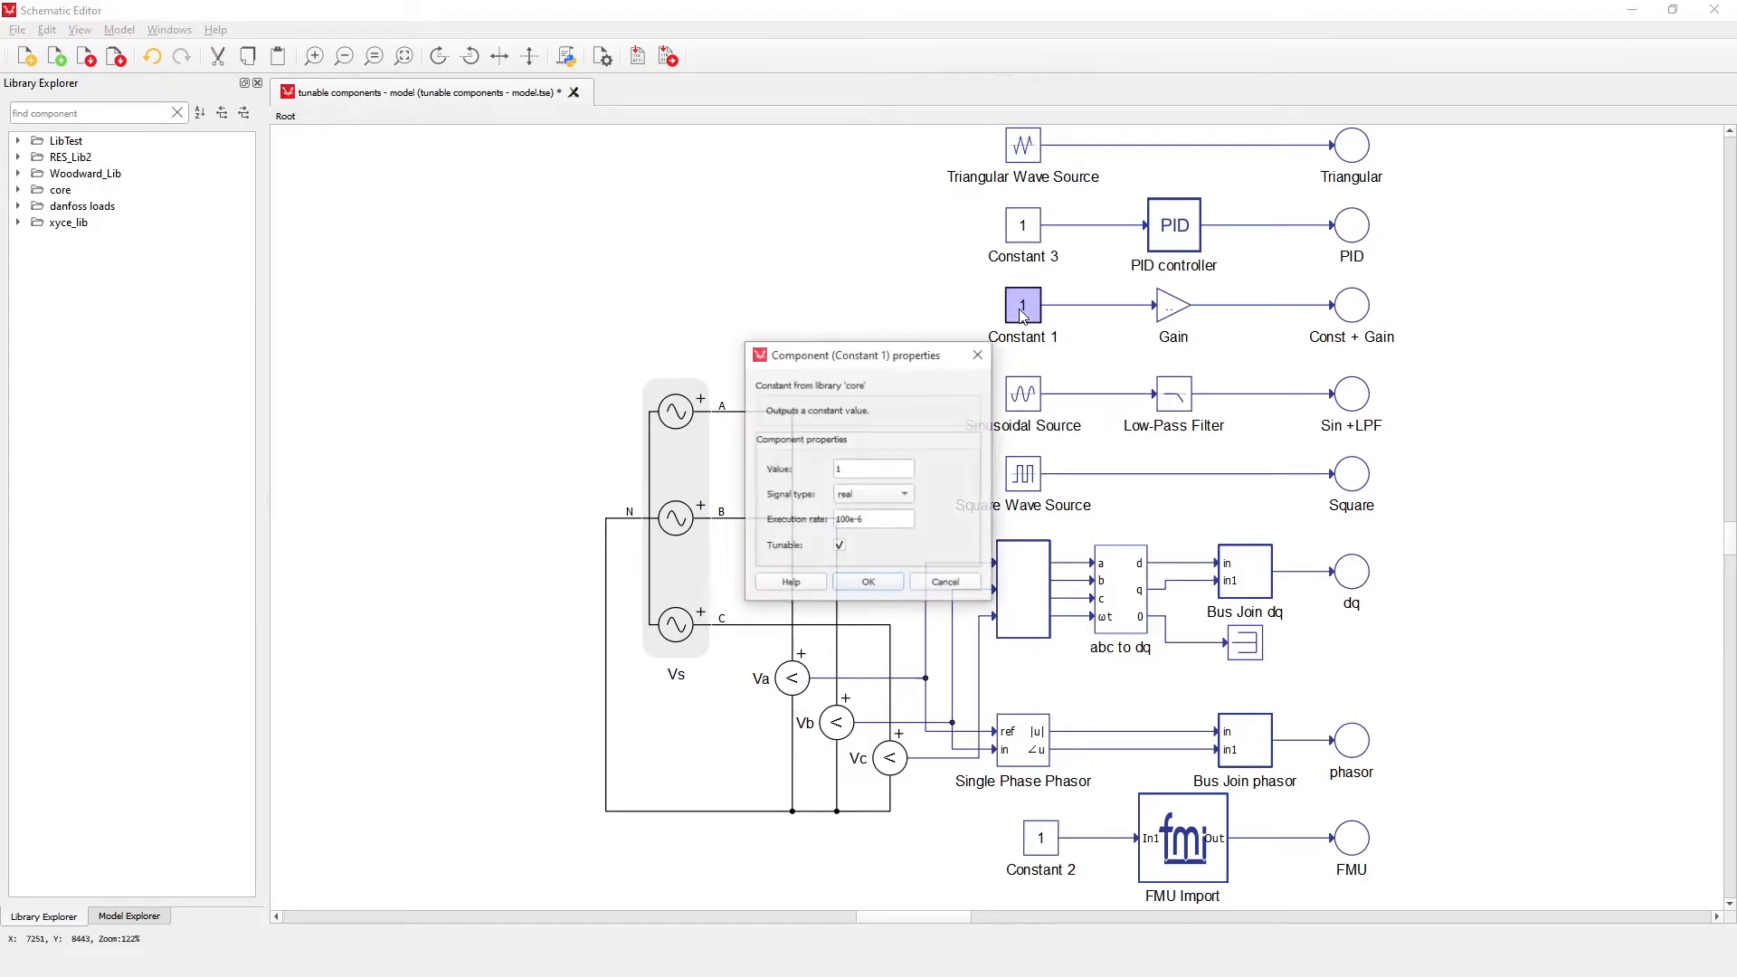
{"action": "left_click", "coordinate": [838, 547]}
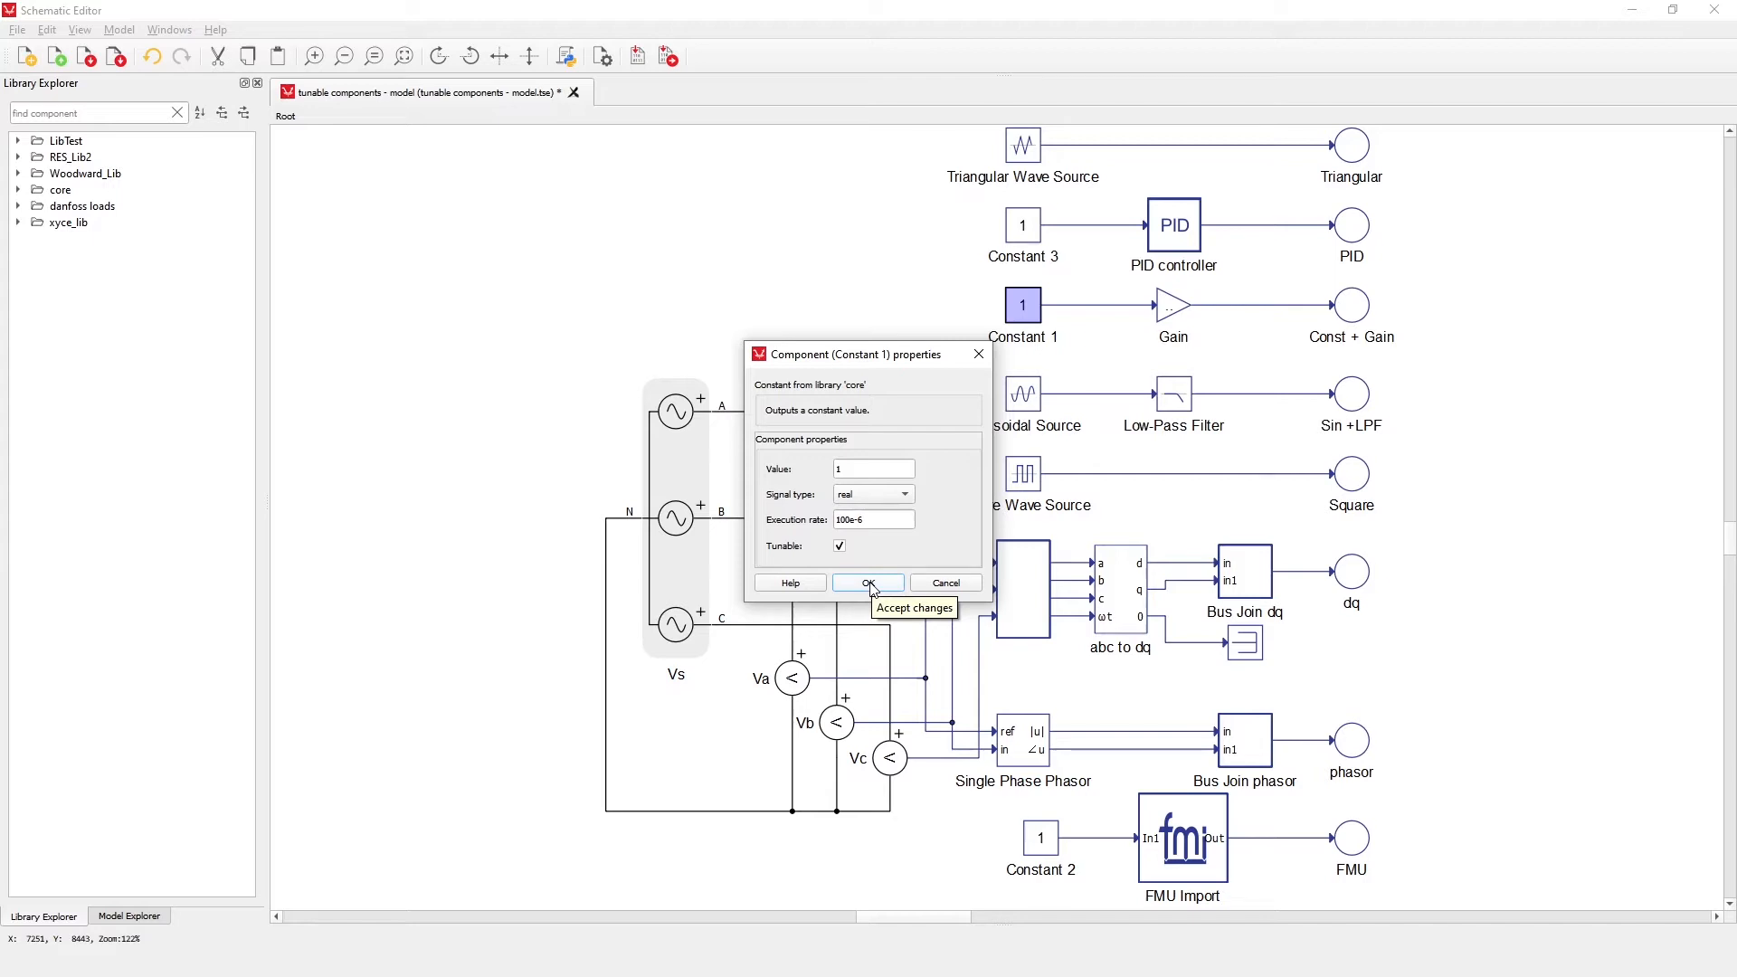
{"action": "left_click", "coordinate": [868, 584]}
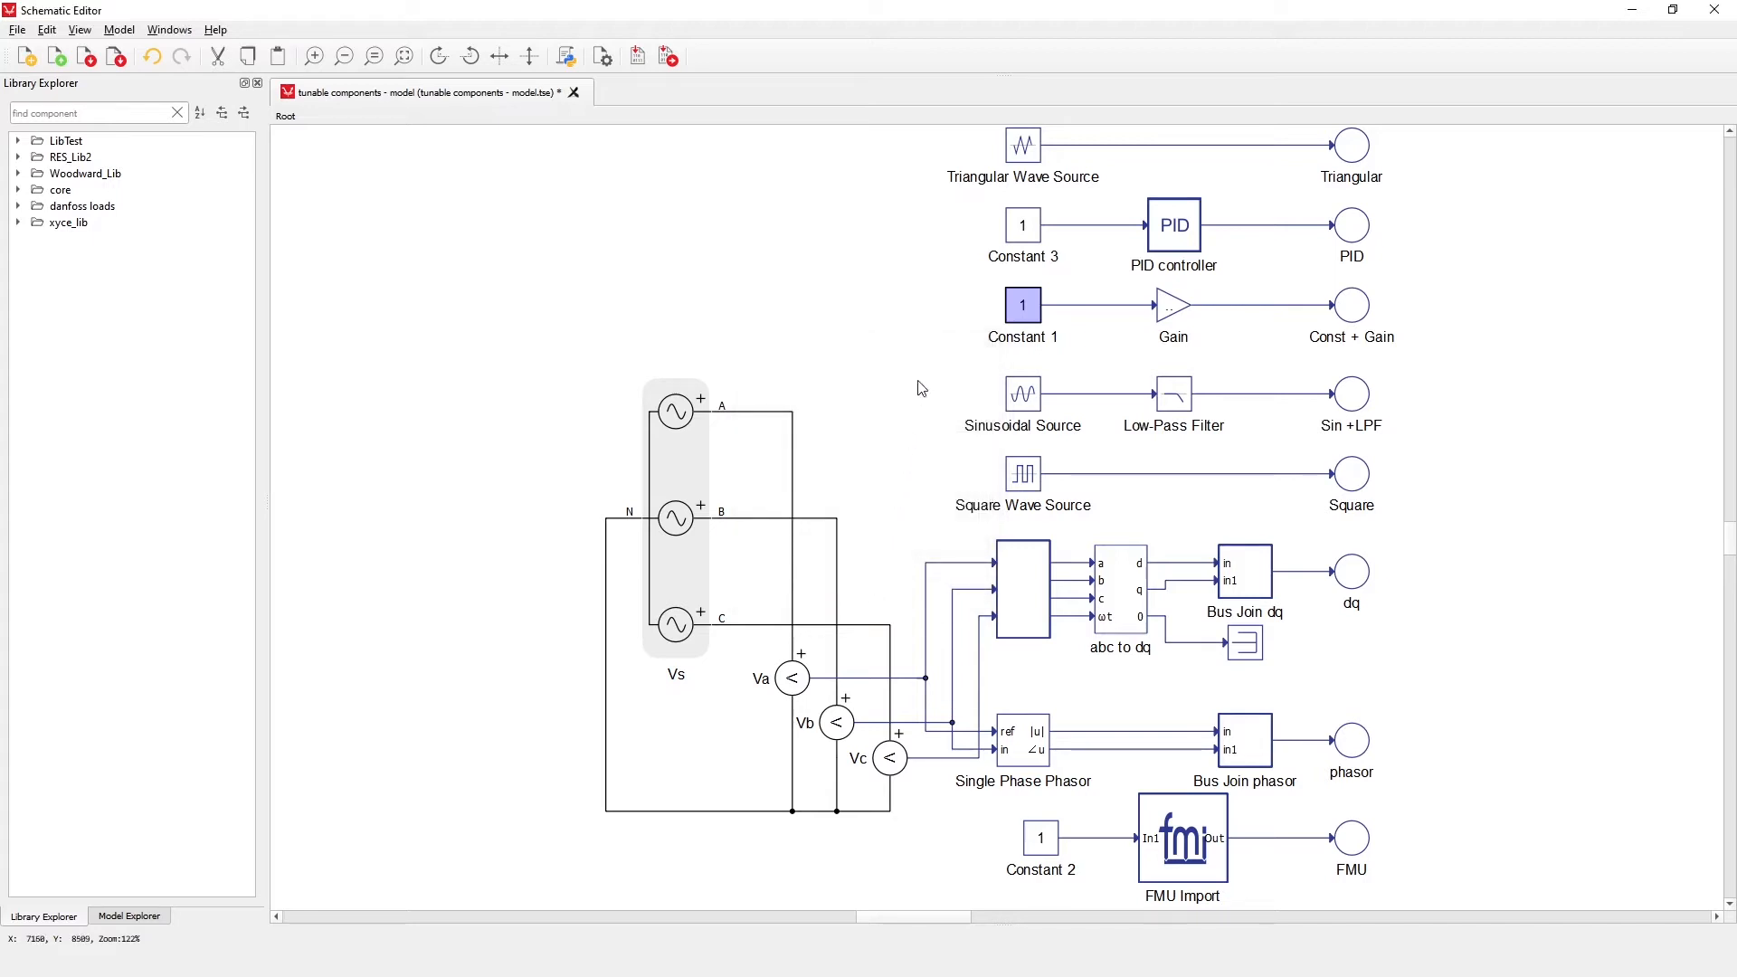
Review the properties of the Gain, Sinusoidal Source and Square Wave Source components, including their Tunable options
{"action": "double_click", "coordinate": [1173, 309]}
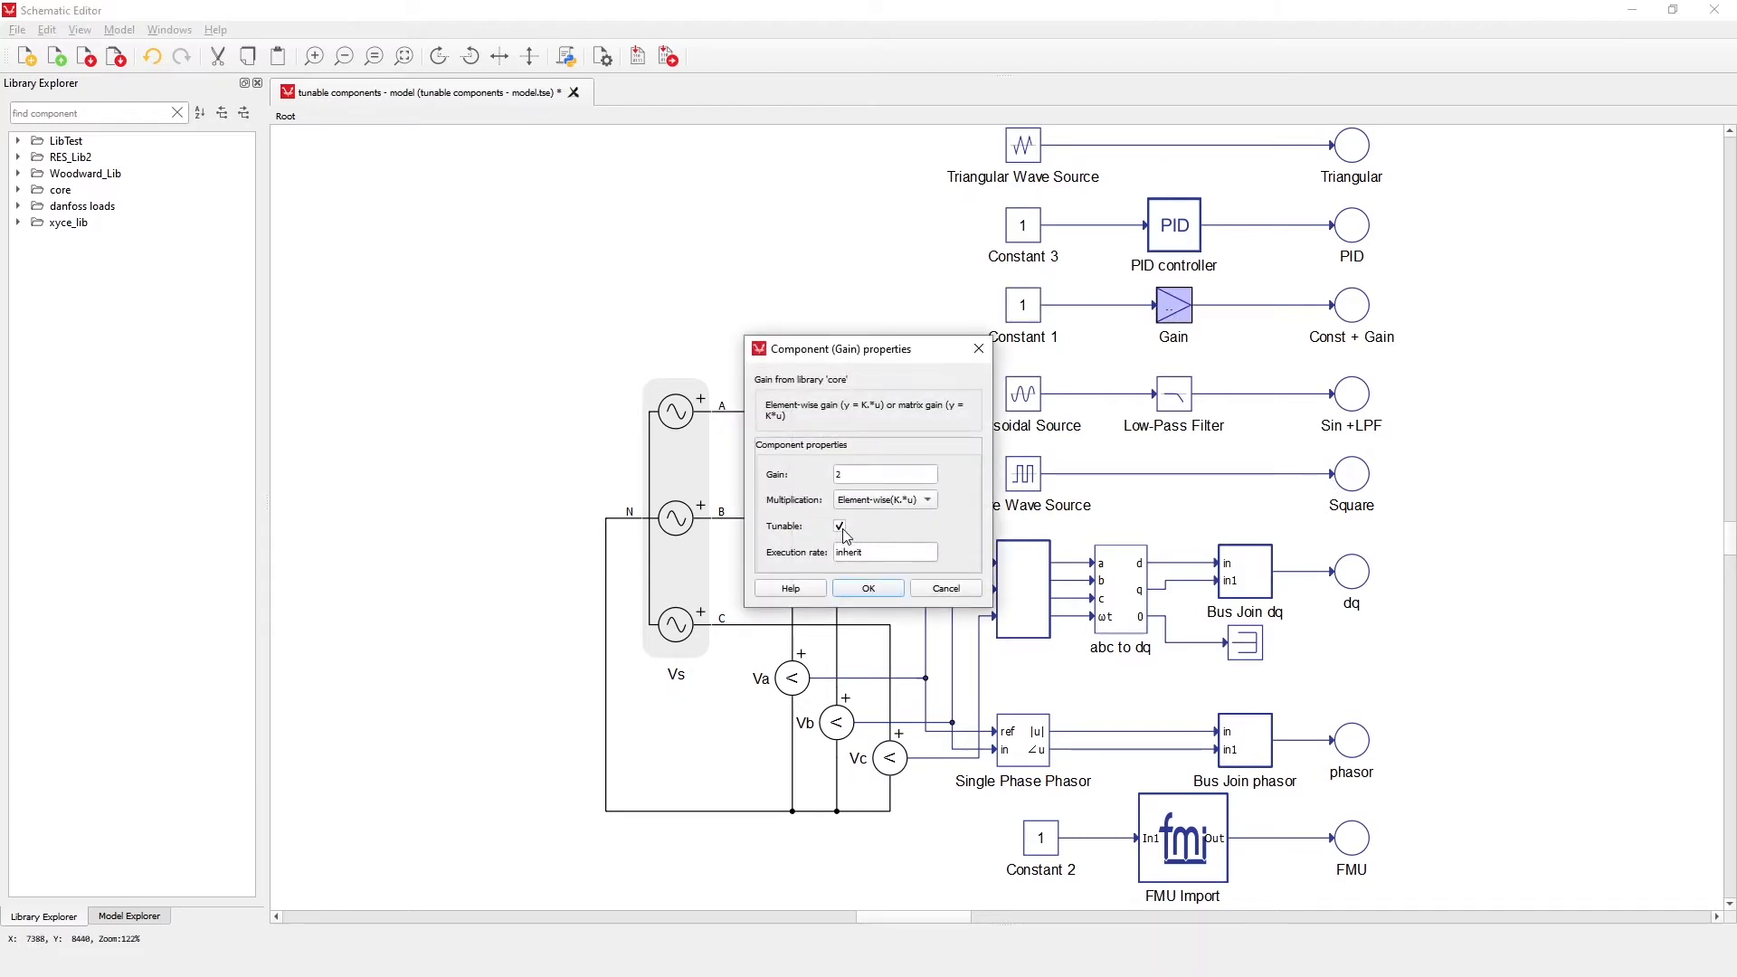
{"action": "left_click", "coordinate": [855, 588]}
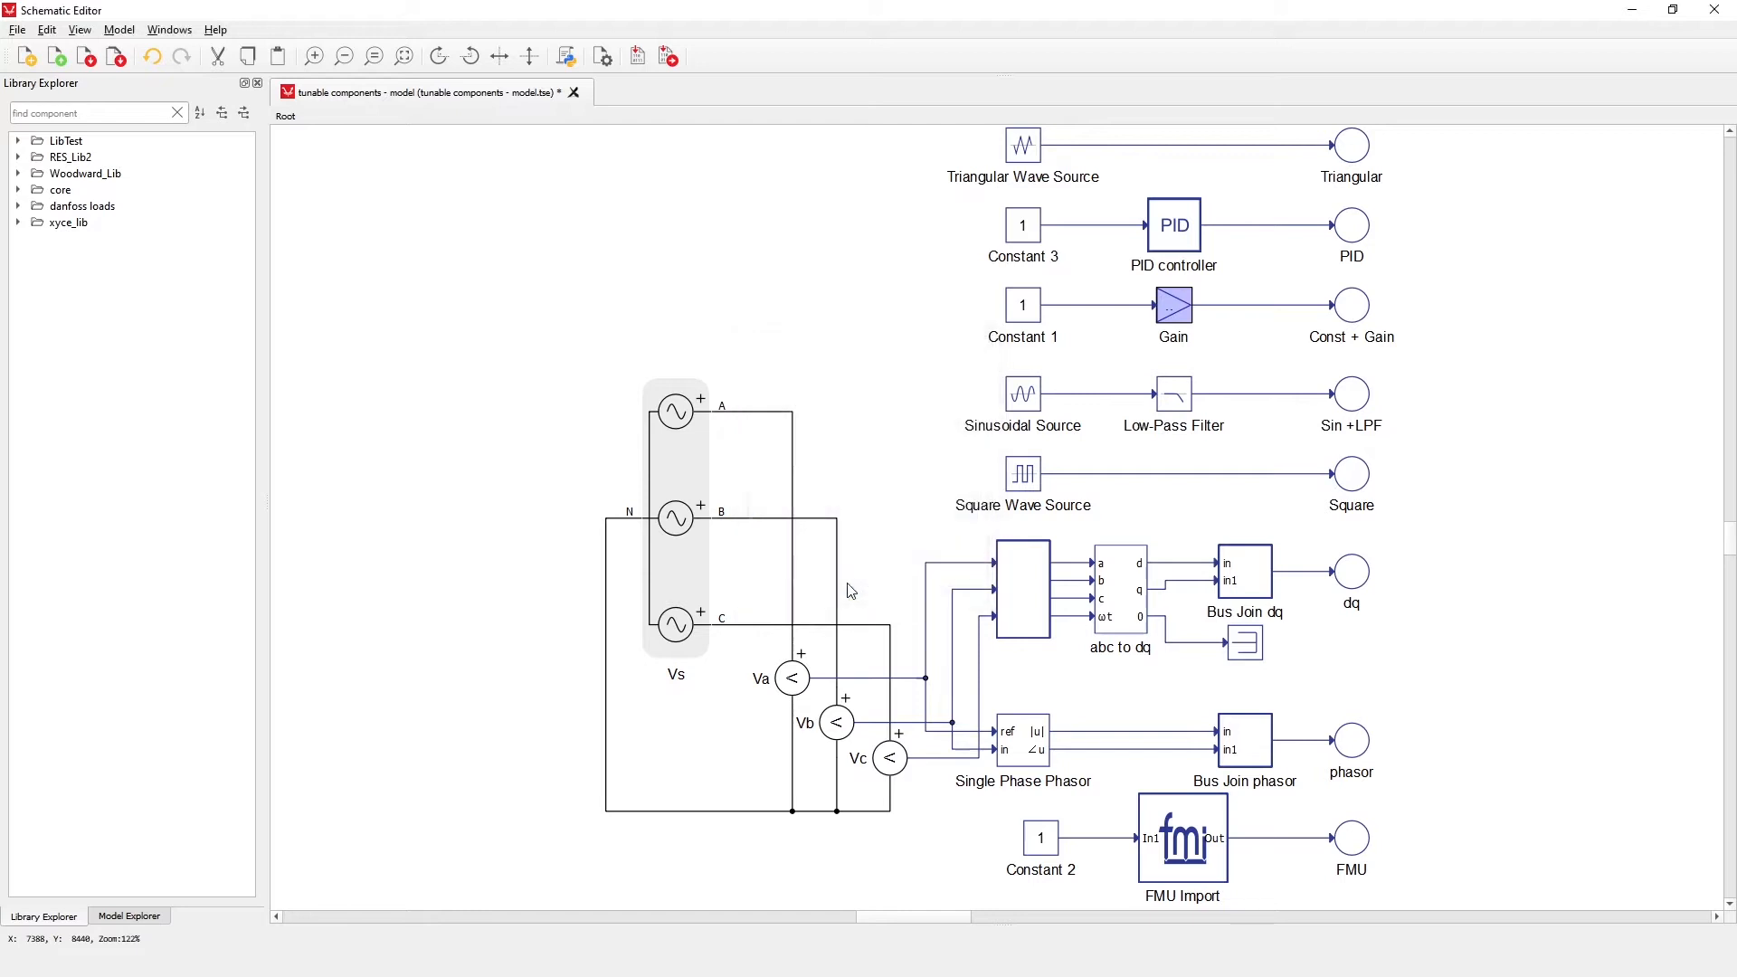
{"action": "double_click", "coordinate": [1023, 396]}
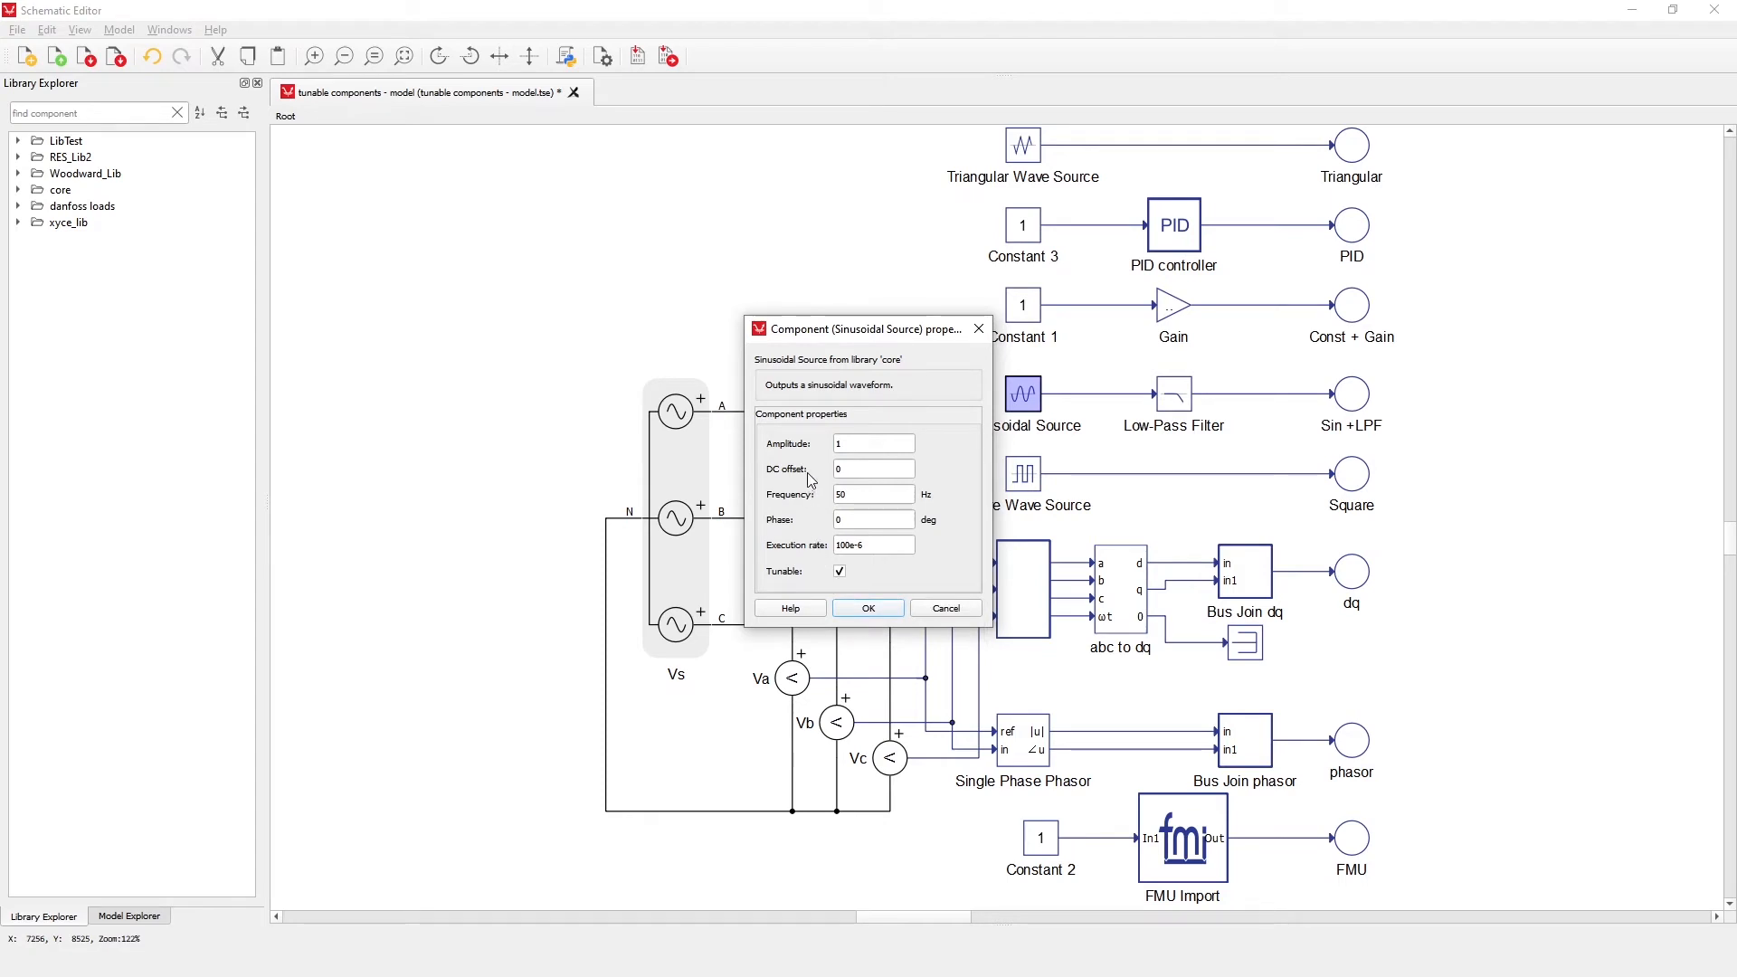
{"action": "left_click", "coordinate": [865, 606]}
{"action": "double_click", "coordinate": [1017, 485]}
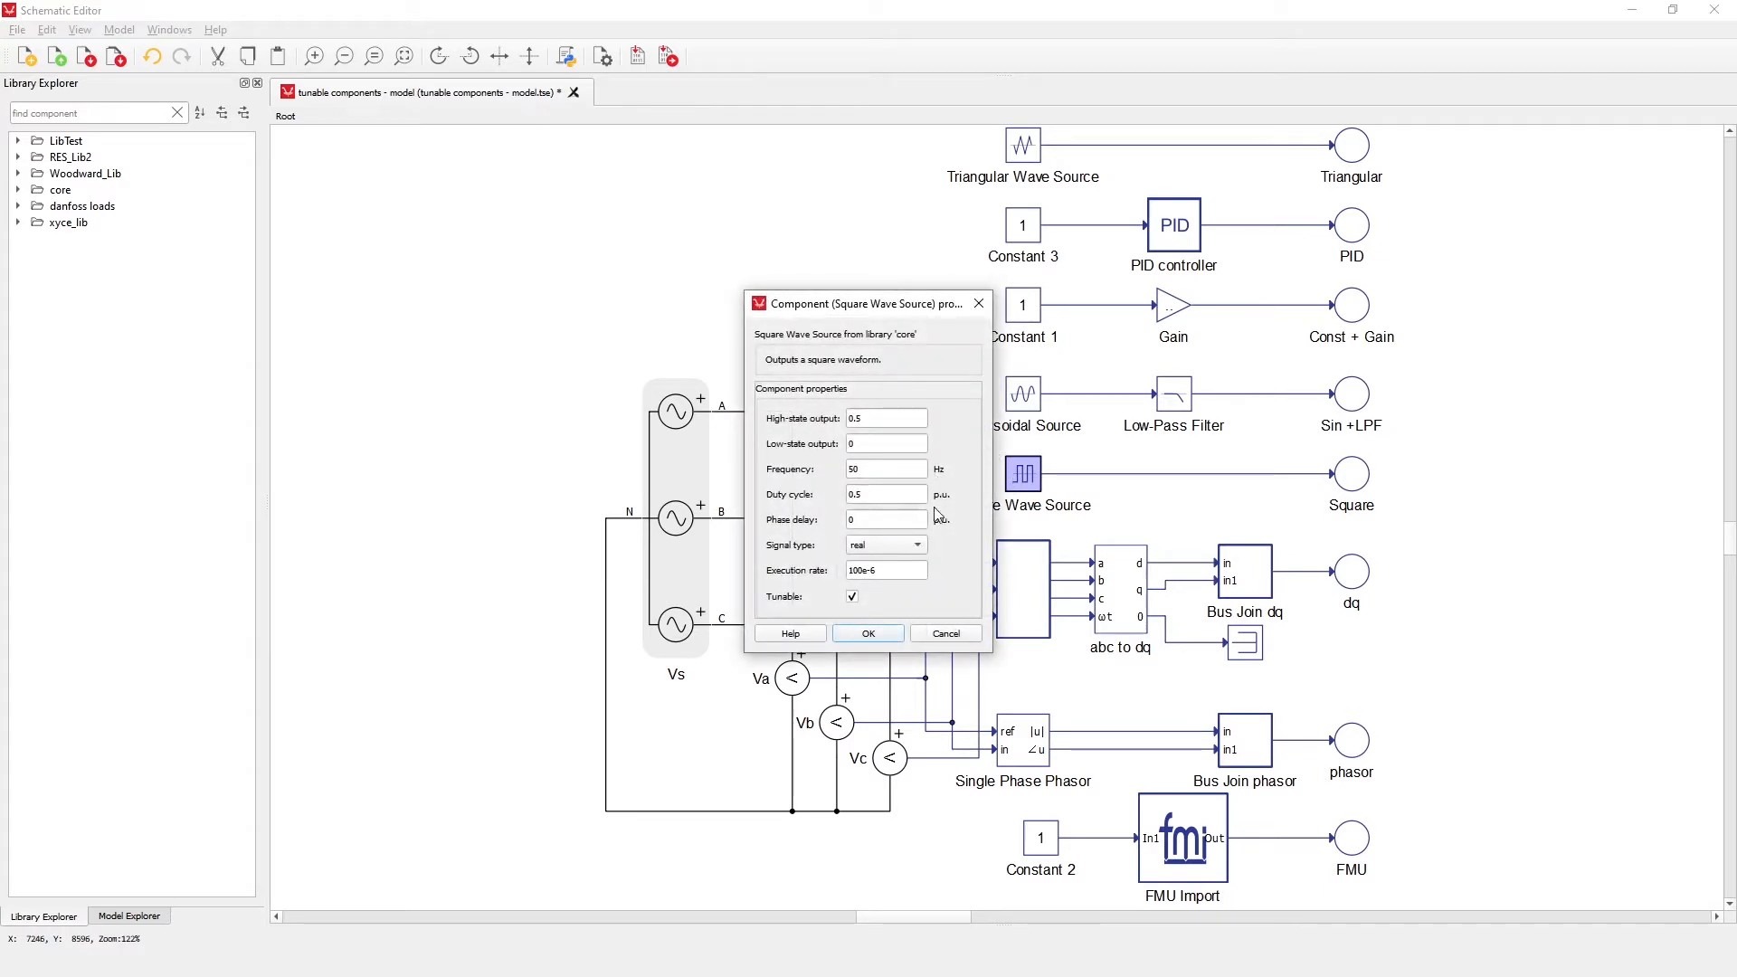
{"action": "left_click", "coordinate": [891, 634]}
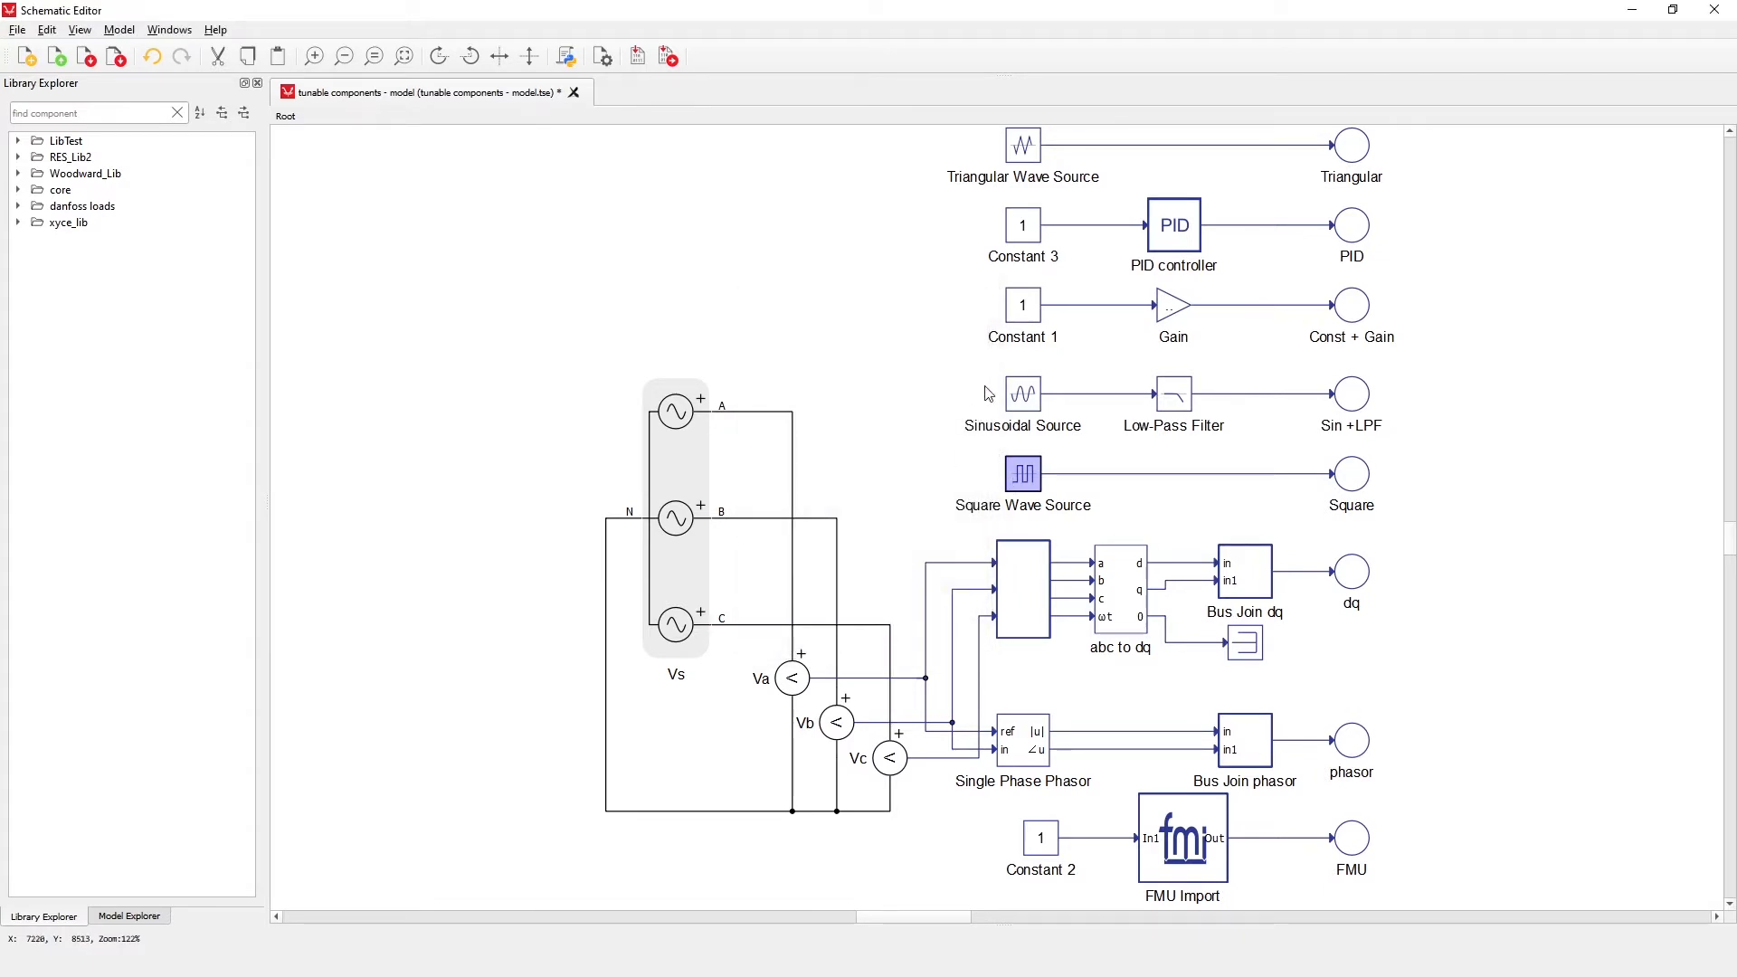
Check the Tunable option in the properties of the PID controller and the Low-Pass Filter
{"action": "double_click", "coordinate": [1175, 234]}
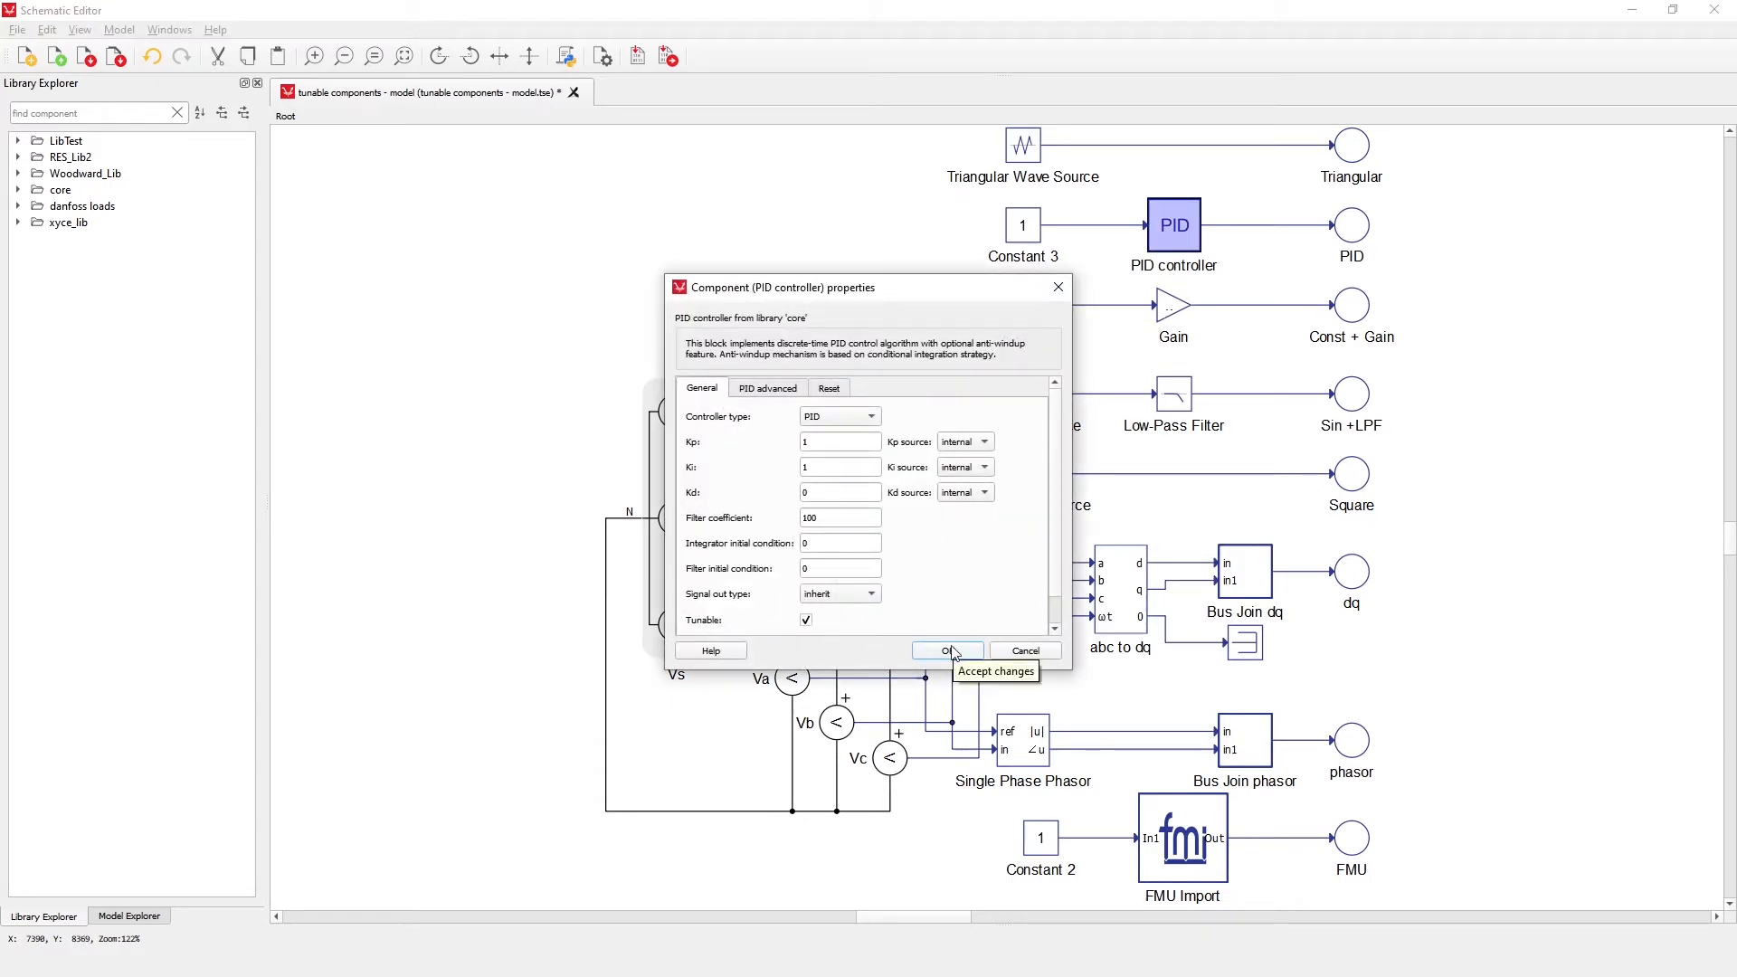
{"action": "left_click", "coordinate": [948, 651]}
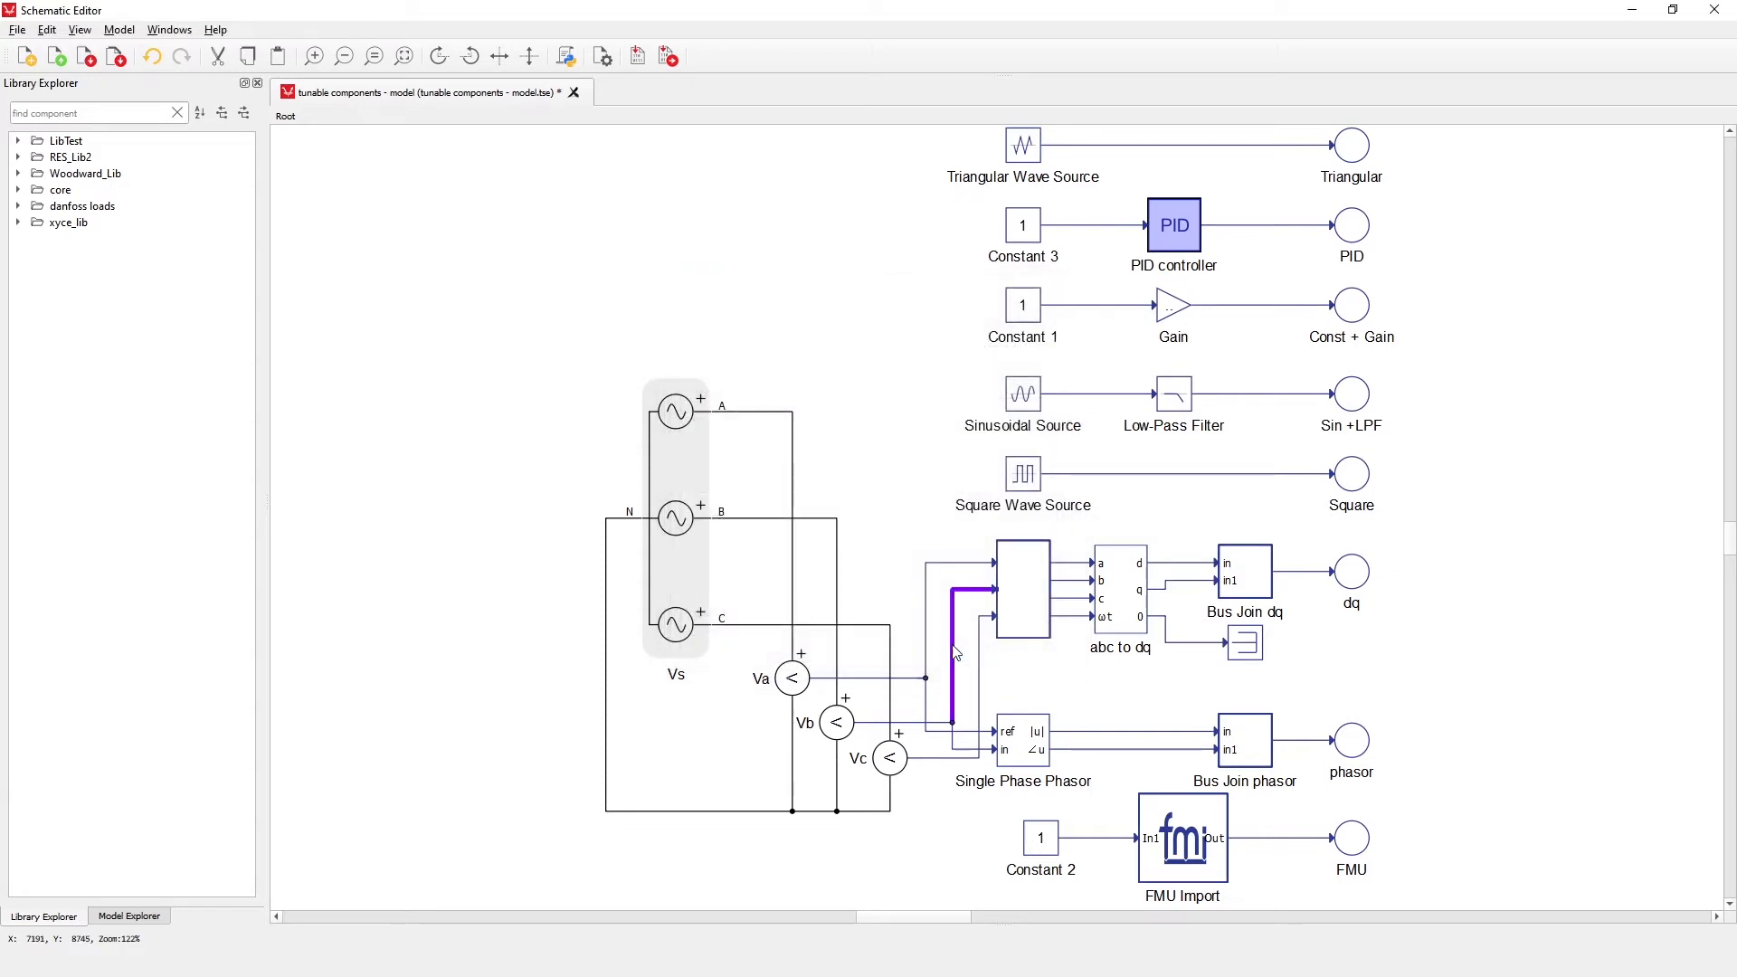
{"action": "double_click", "coordinate": [1174, 395]}
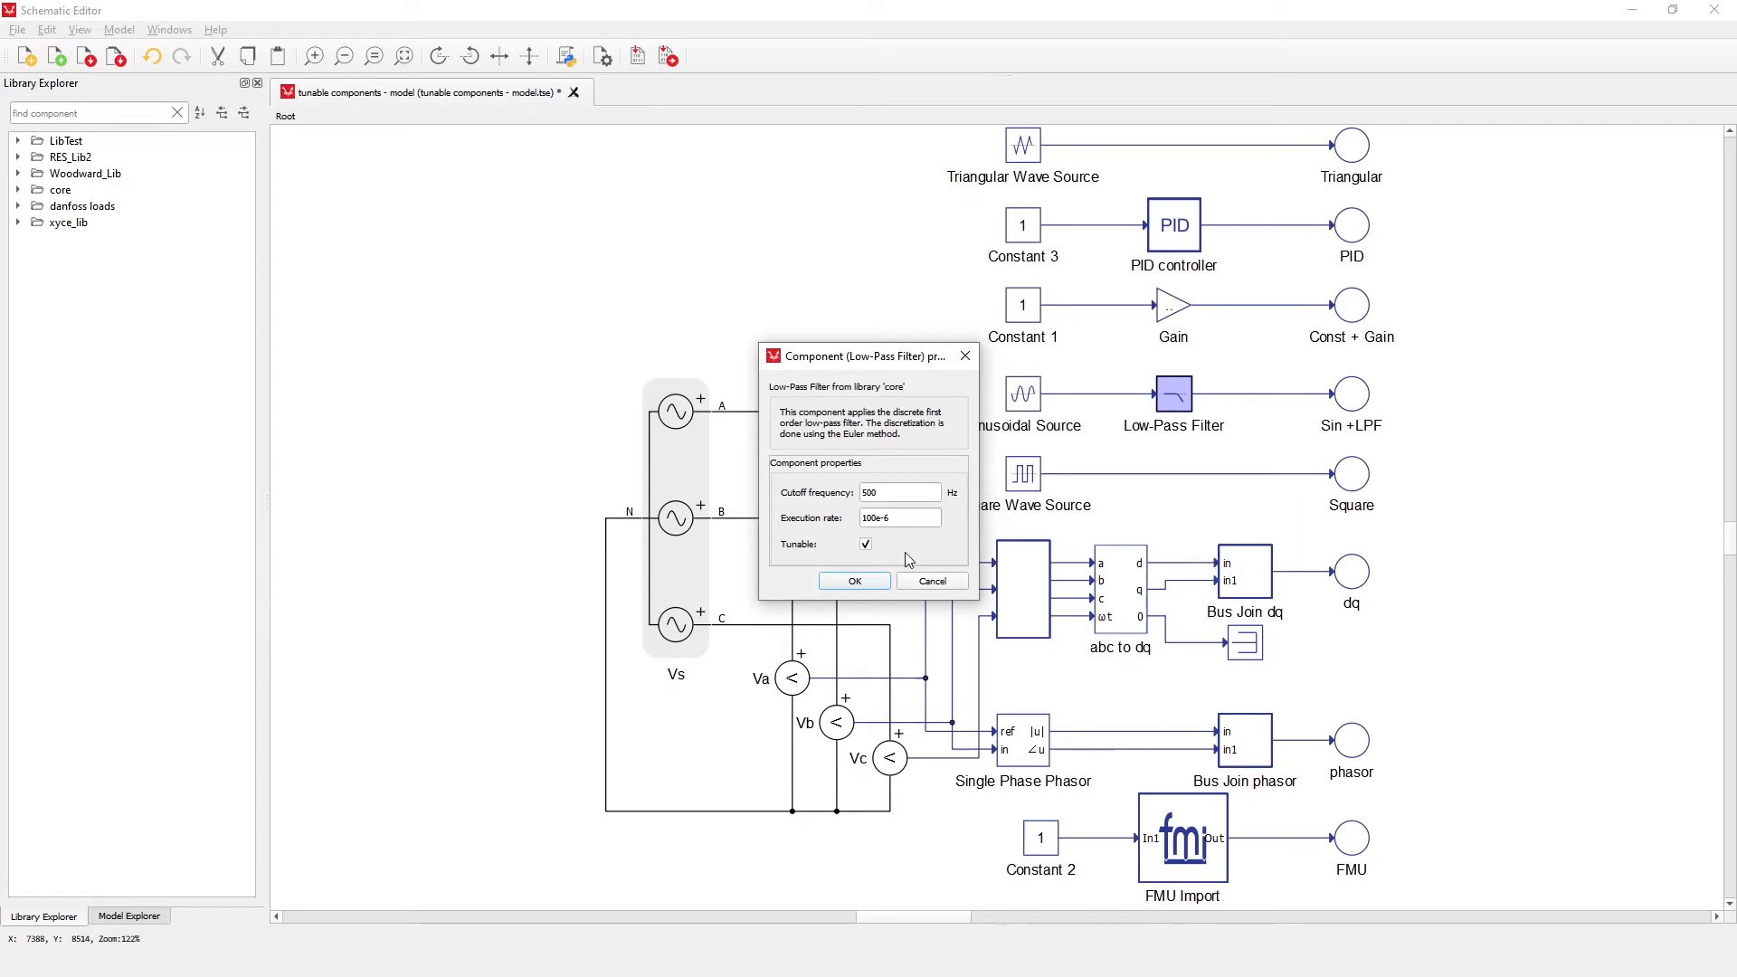
{"action": "left_click", "coordinate": [856, 581]}
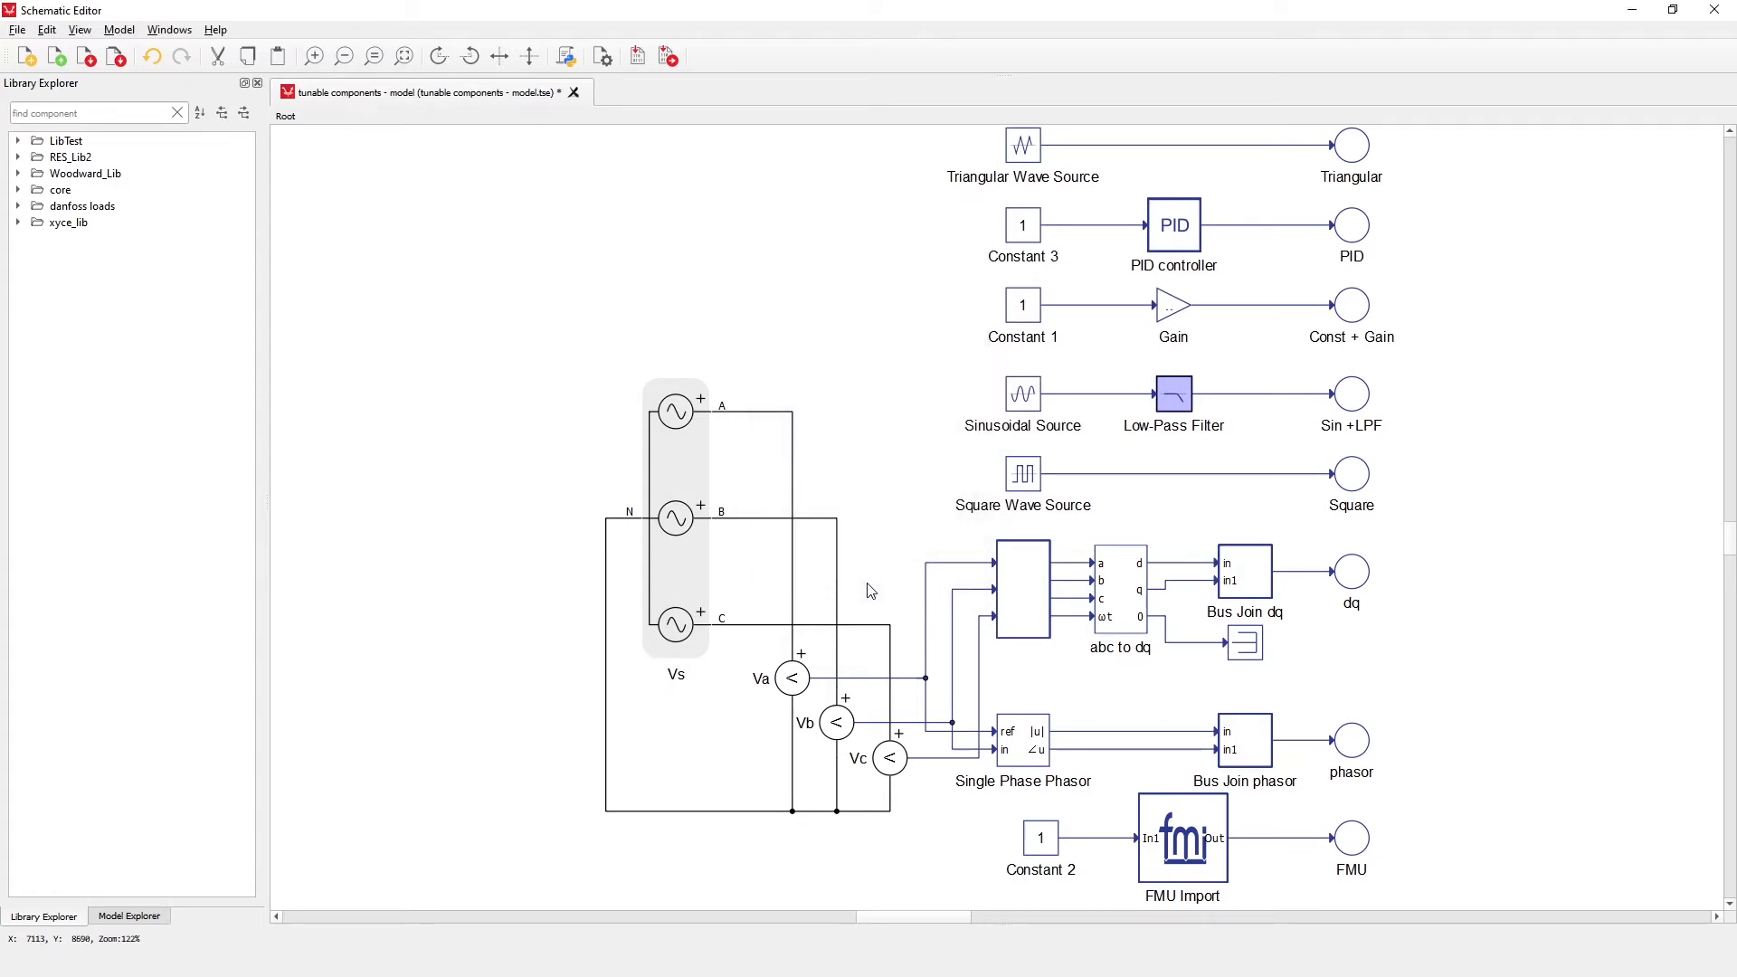
Point out the abc to dq and Single Phase Phasor blocks, and check the Tunable option of abc to dq
{"action": "left_click", "coordinate": [1123, 589]}
{"action": "left_click", "coordinate": [1019, 753], "text": "ctrl"}
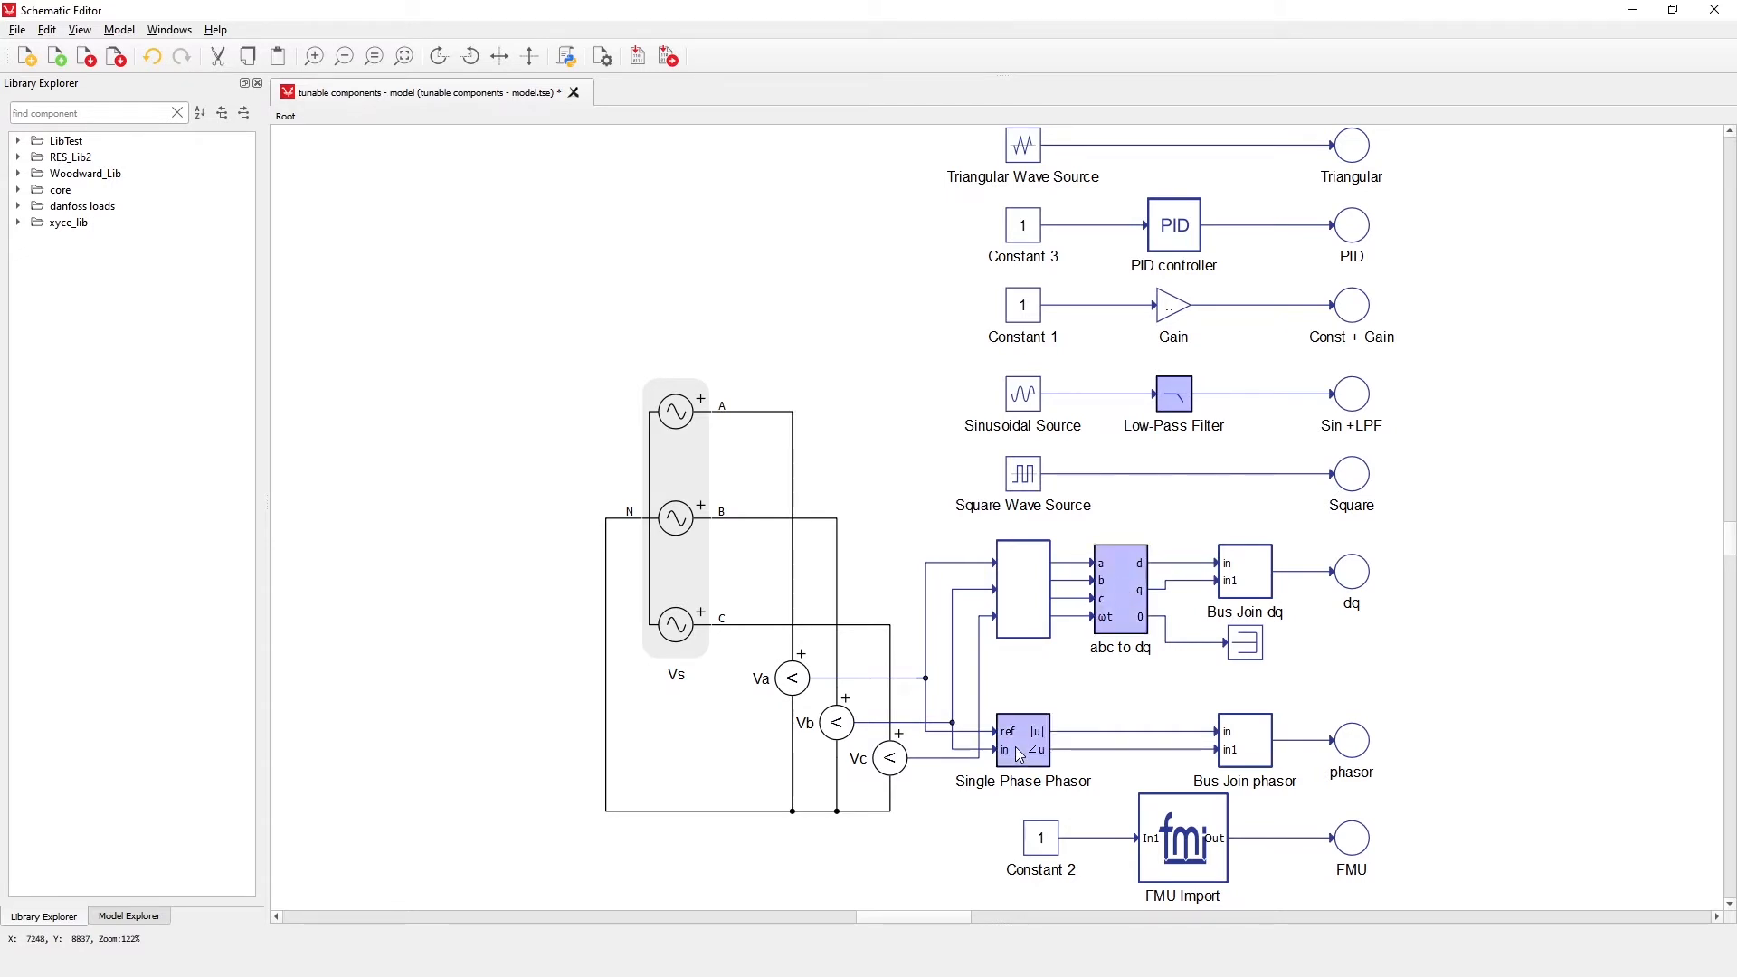
{"action": "mouse_move", "coordinate": [1020, 754]}
{"action": "double_click", "coordinate": [1130, 615]}
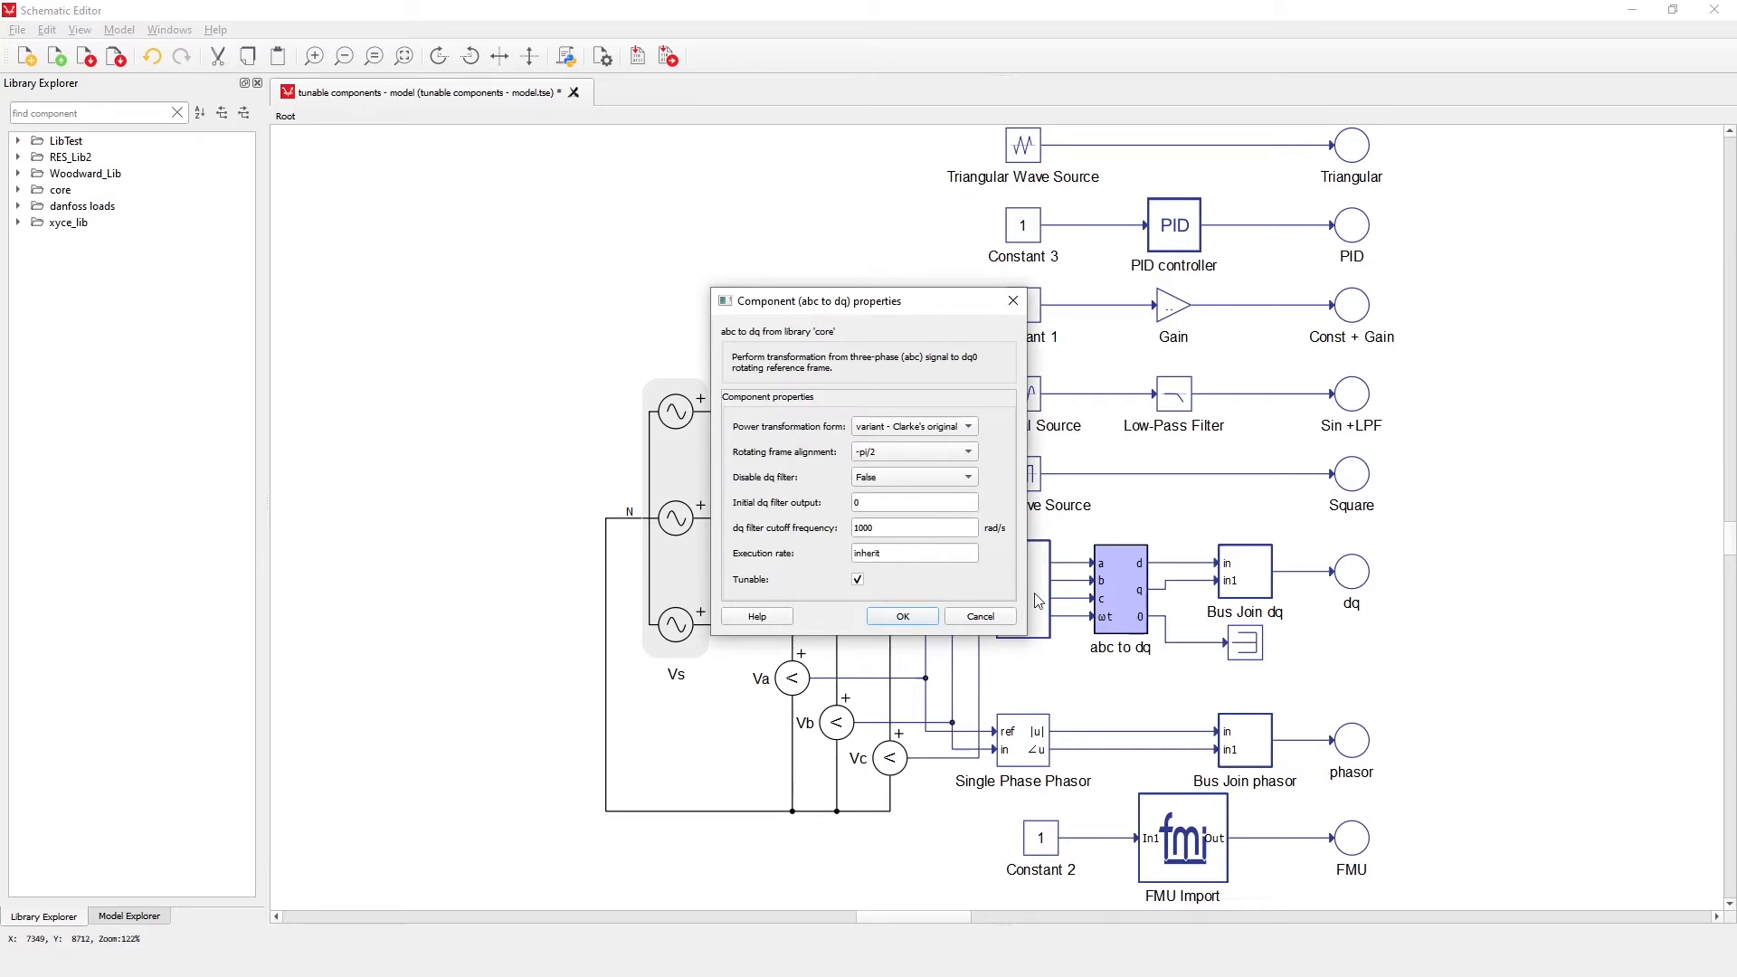
{"action": "left_click", "coordinate": [886, 615]}
Examine the FMU Import block's parameters and the model control choices for Constant_Value
{"action": "double_click", "coordinate": [1171, 825]}
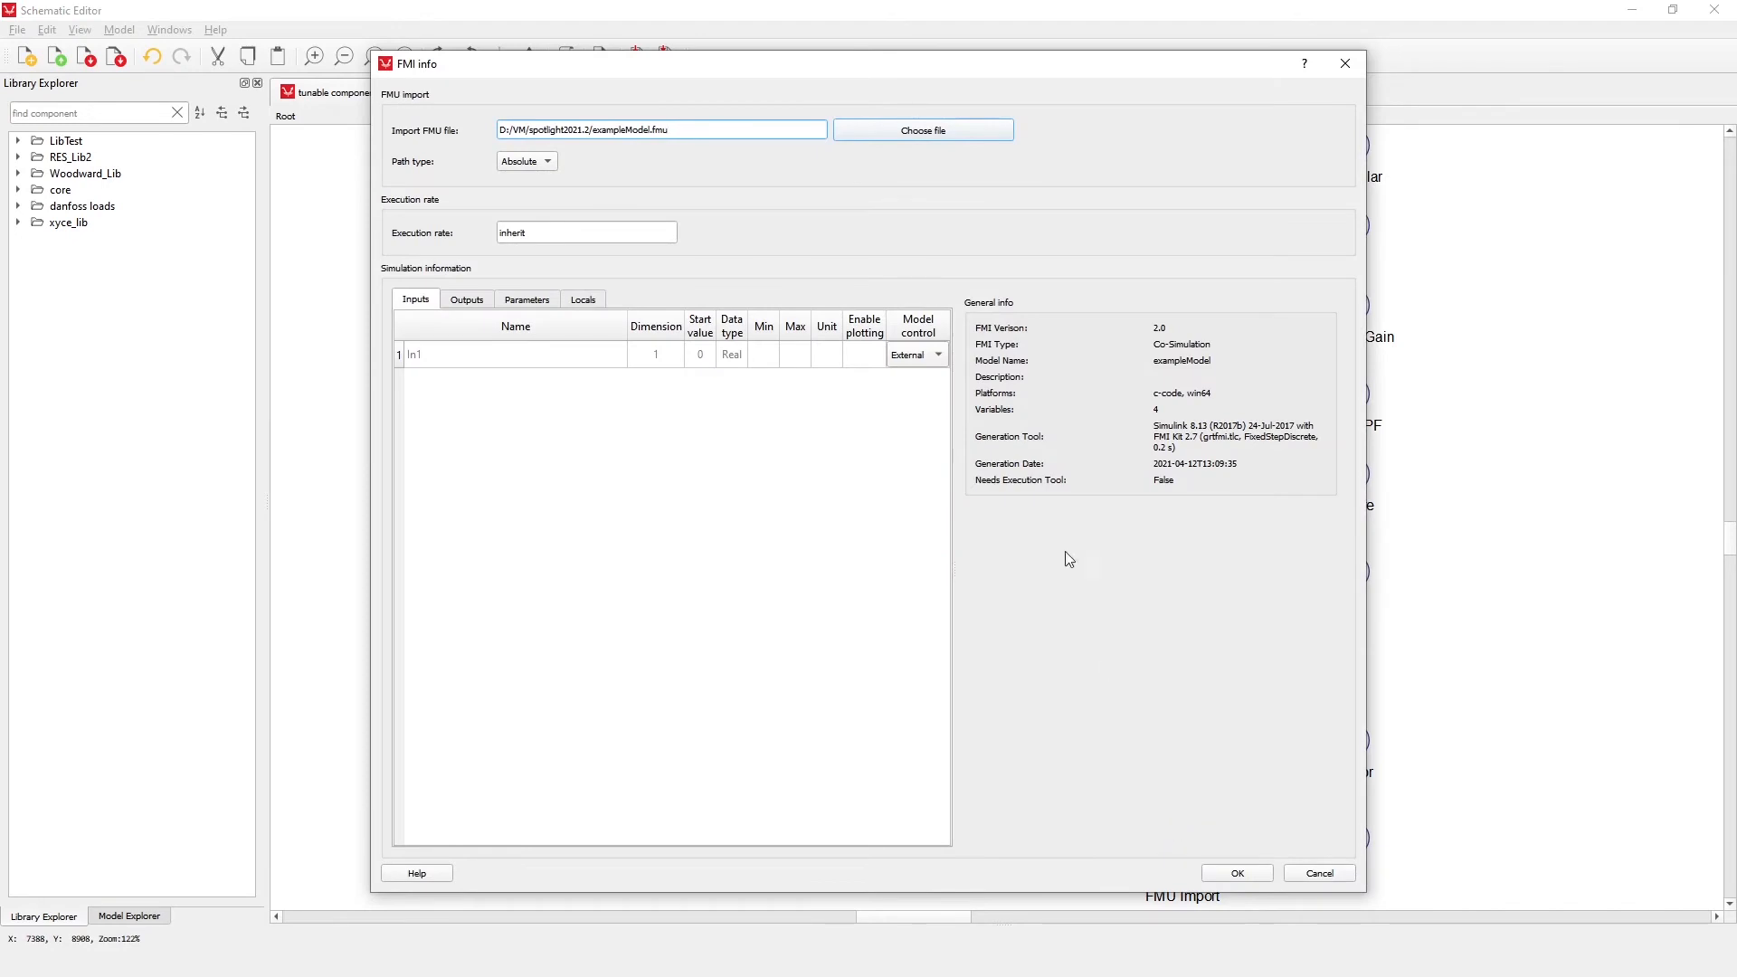
{"action": "left_click_drag", "start_coordinate": [883, 79], "coordinate": [644, 81]}
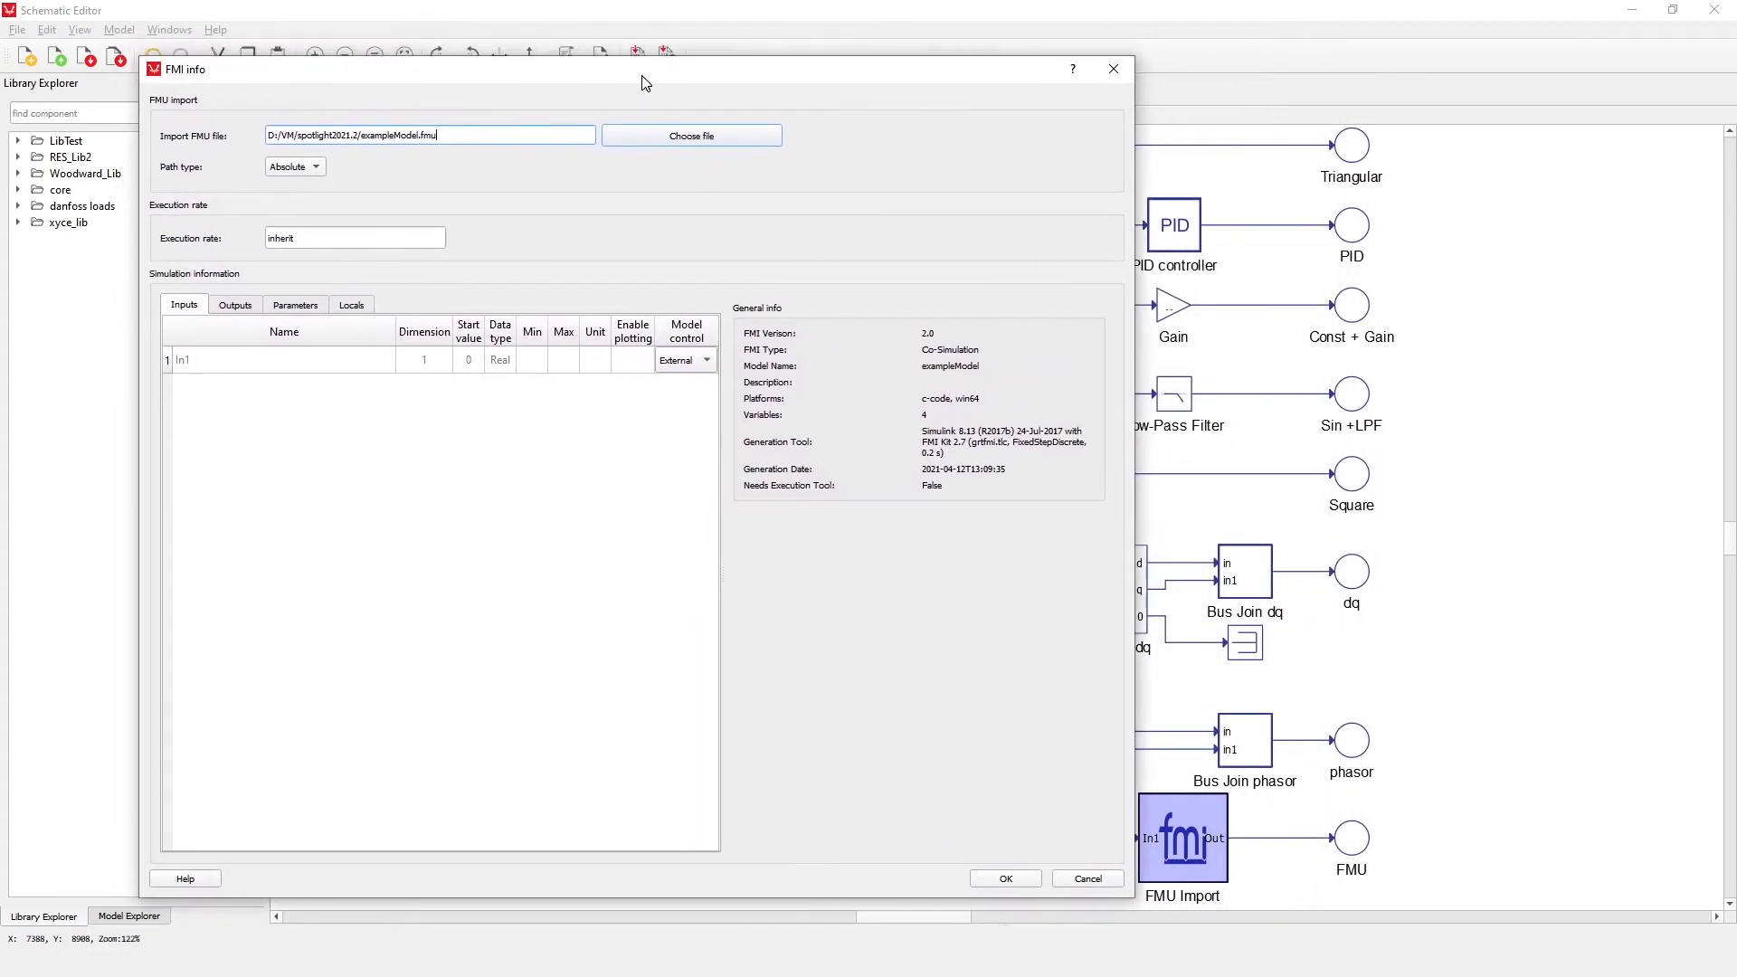
{"action": "left_click", "coordinate": [305, 309]}
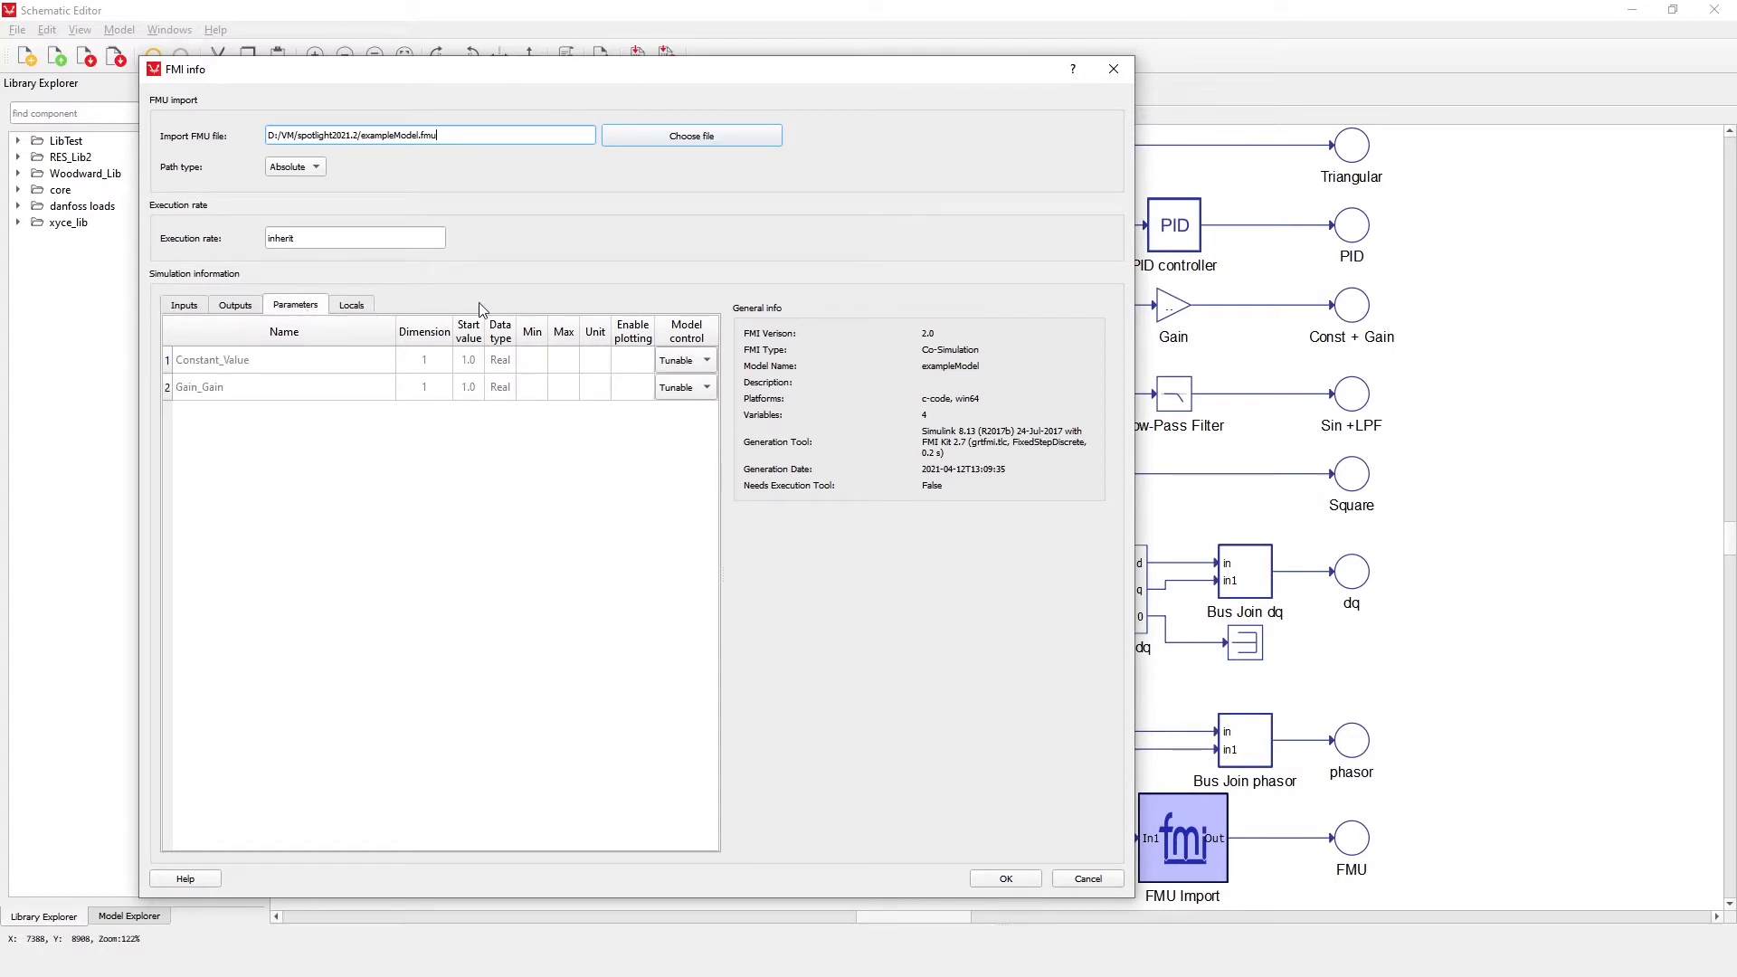
{"action": "left_click", "coordinate": [707, 362]}
{"action": "left_click", "coordinate": [707, 360]}
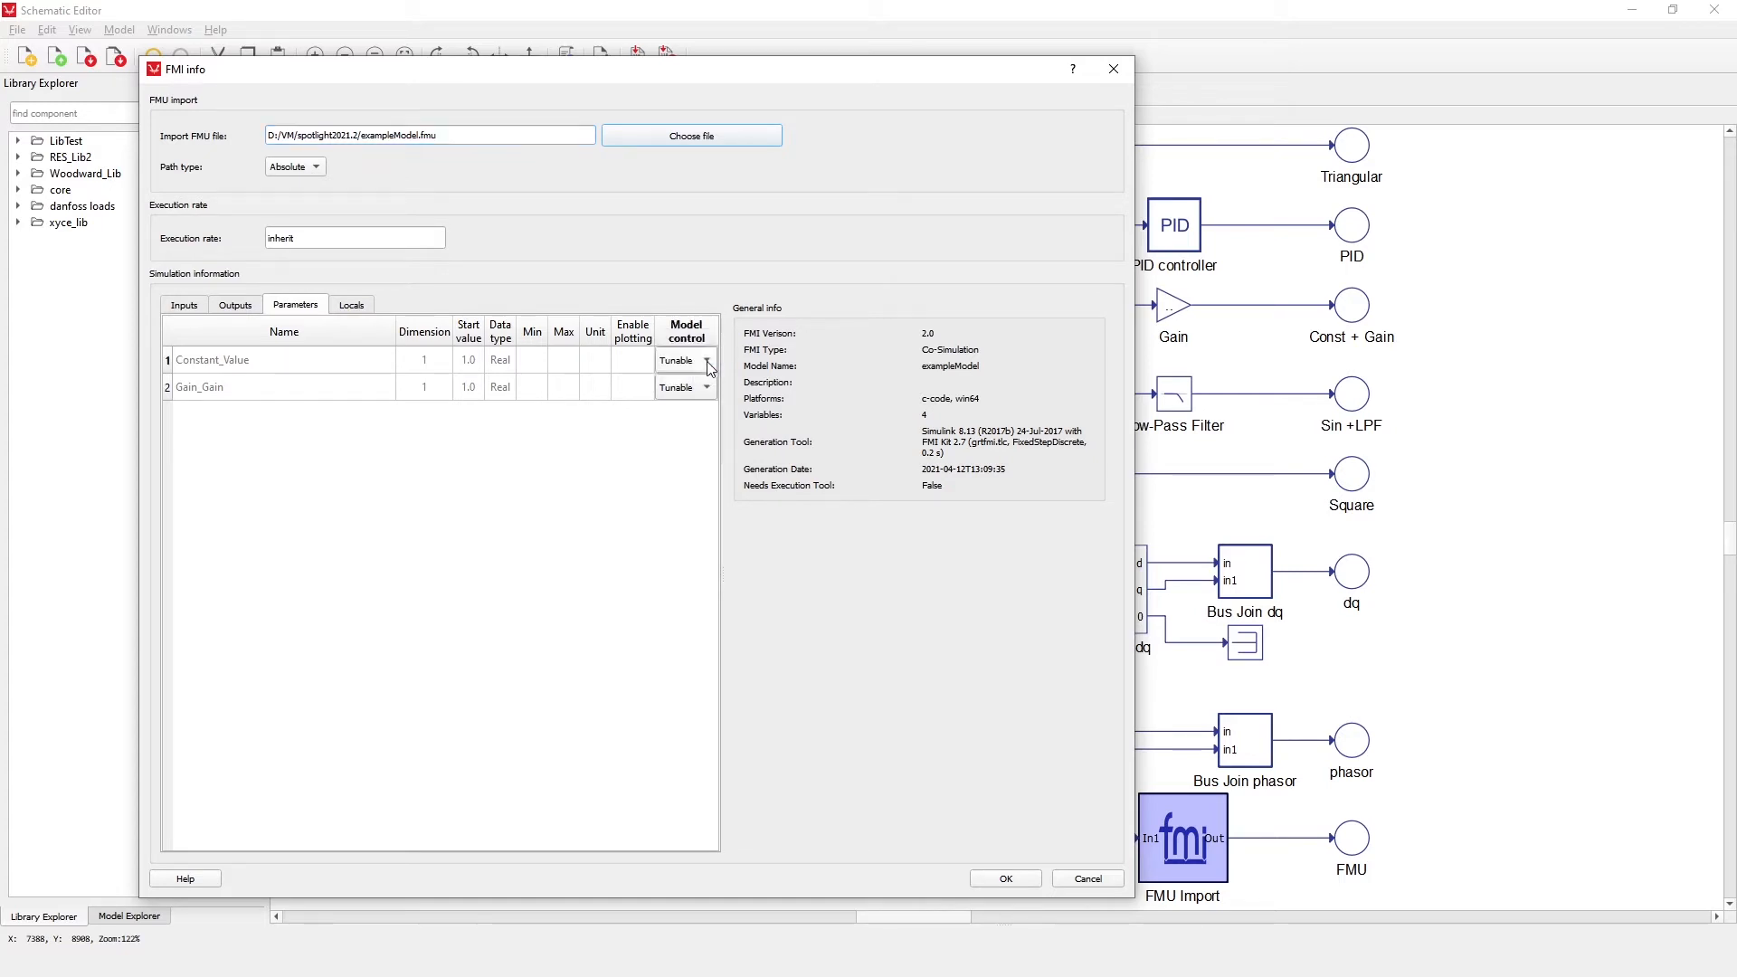
{"action": "left_click", "coordinate": [1006, 879]}
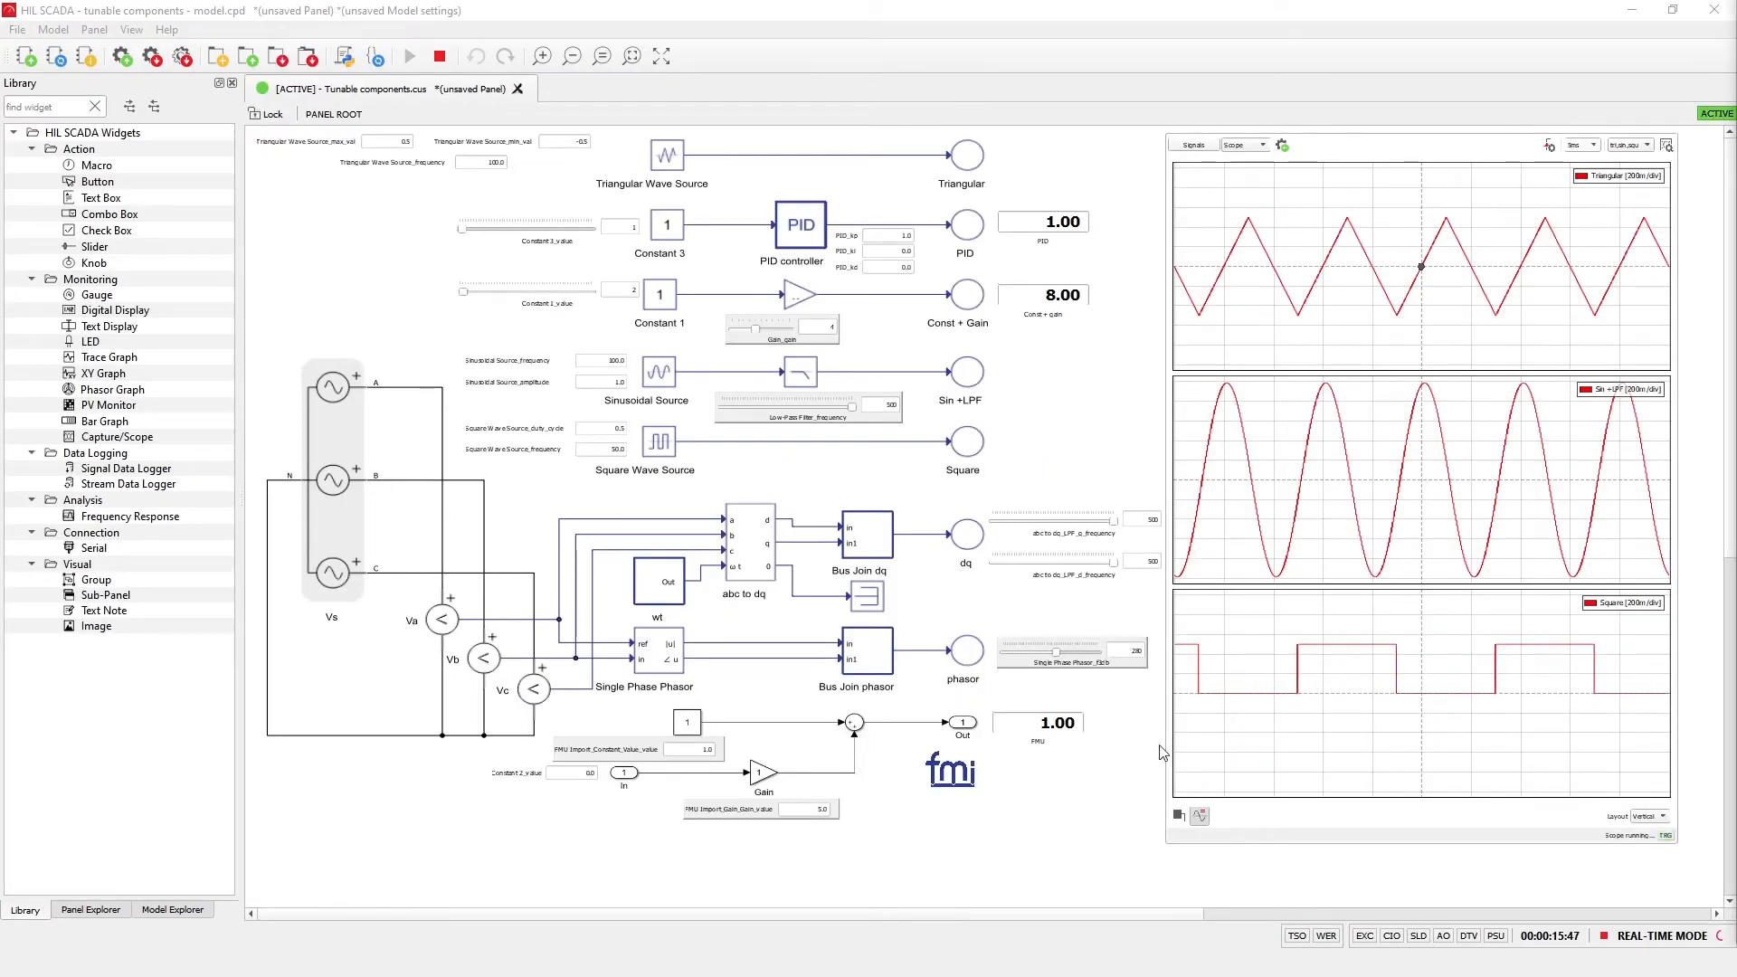
In HIL SCADA, add a Slider widget for the Constant 1 value and place it in the free area beside the Constant 3 slider
{"action": "left_click", "coordinate": [177, 911]}
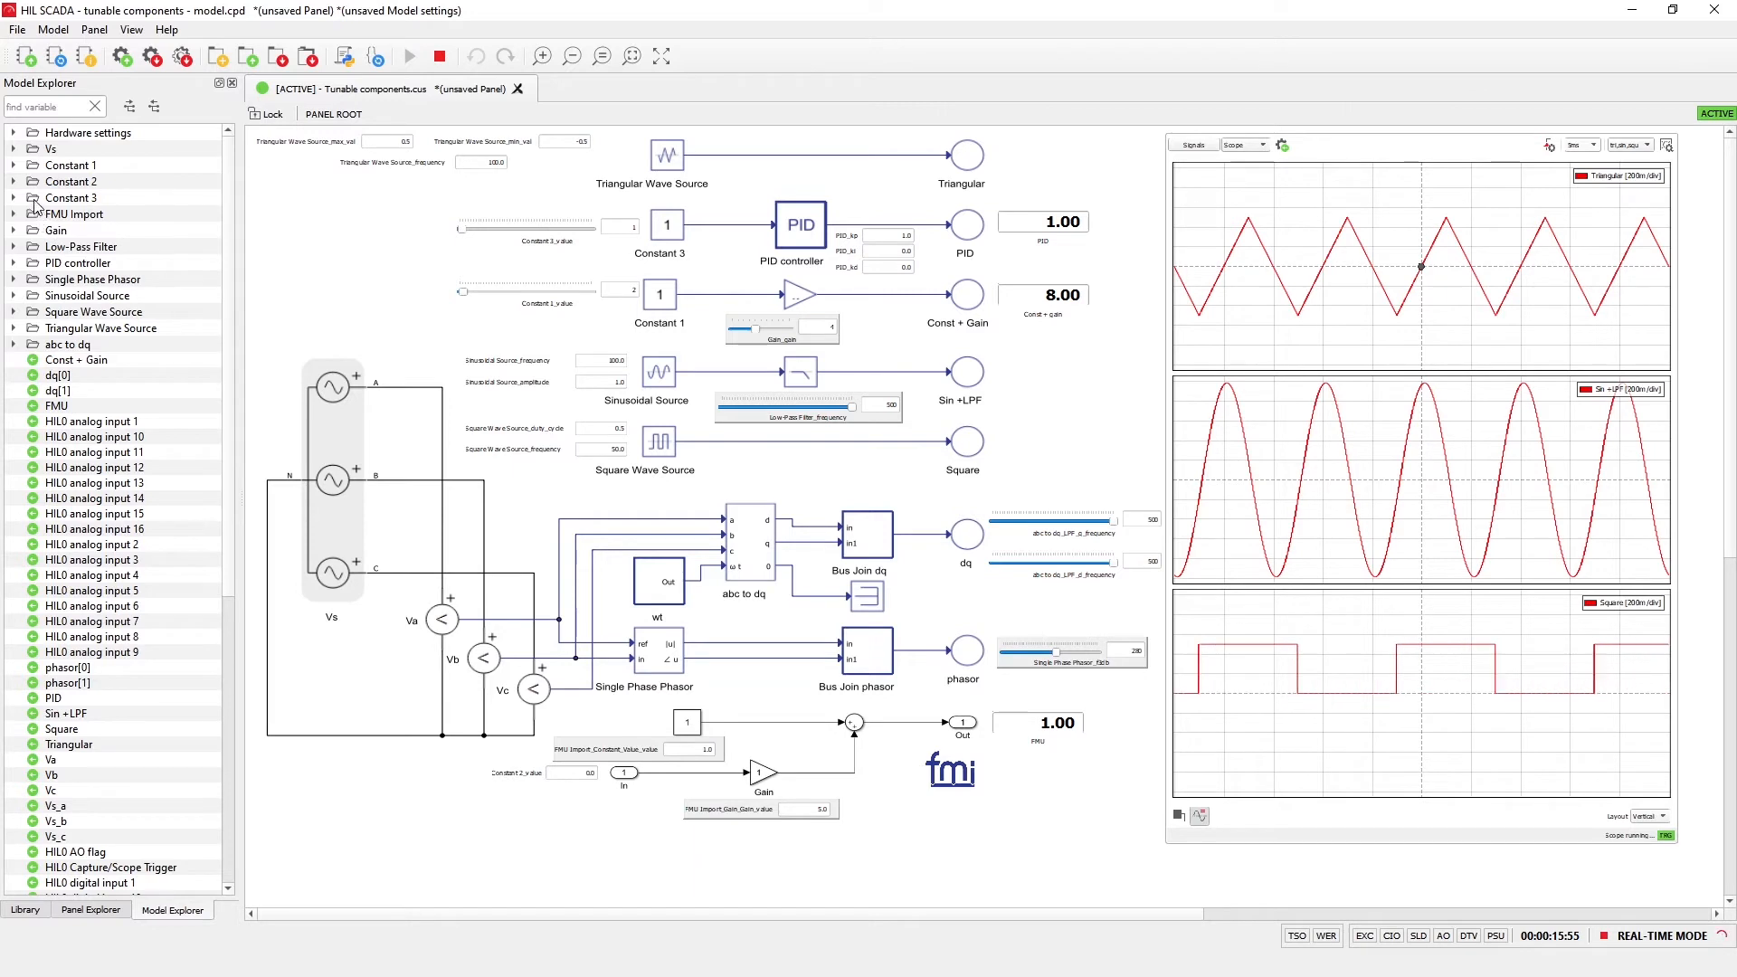
{"action": "left_click", "coordinate": [14, 165]}
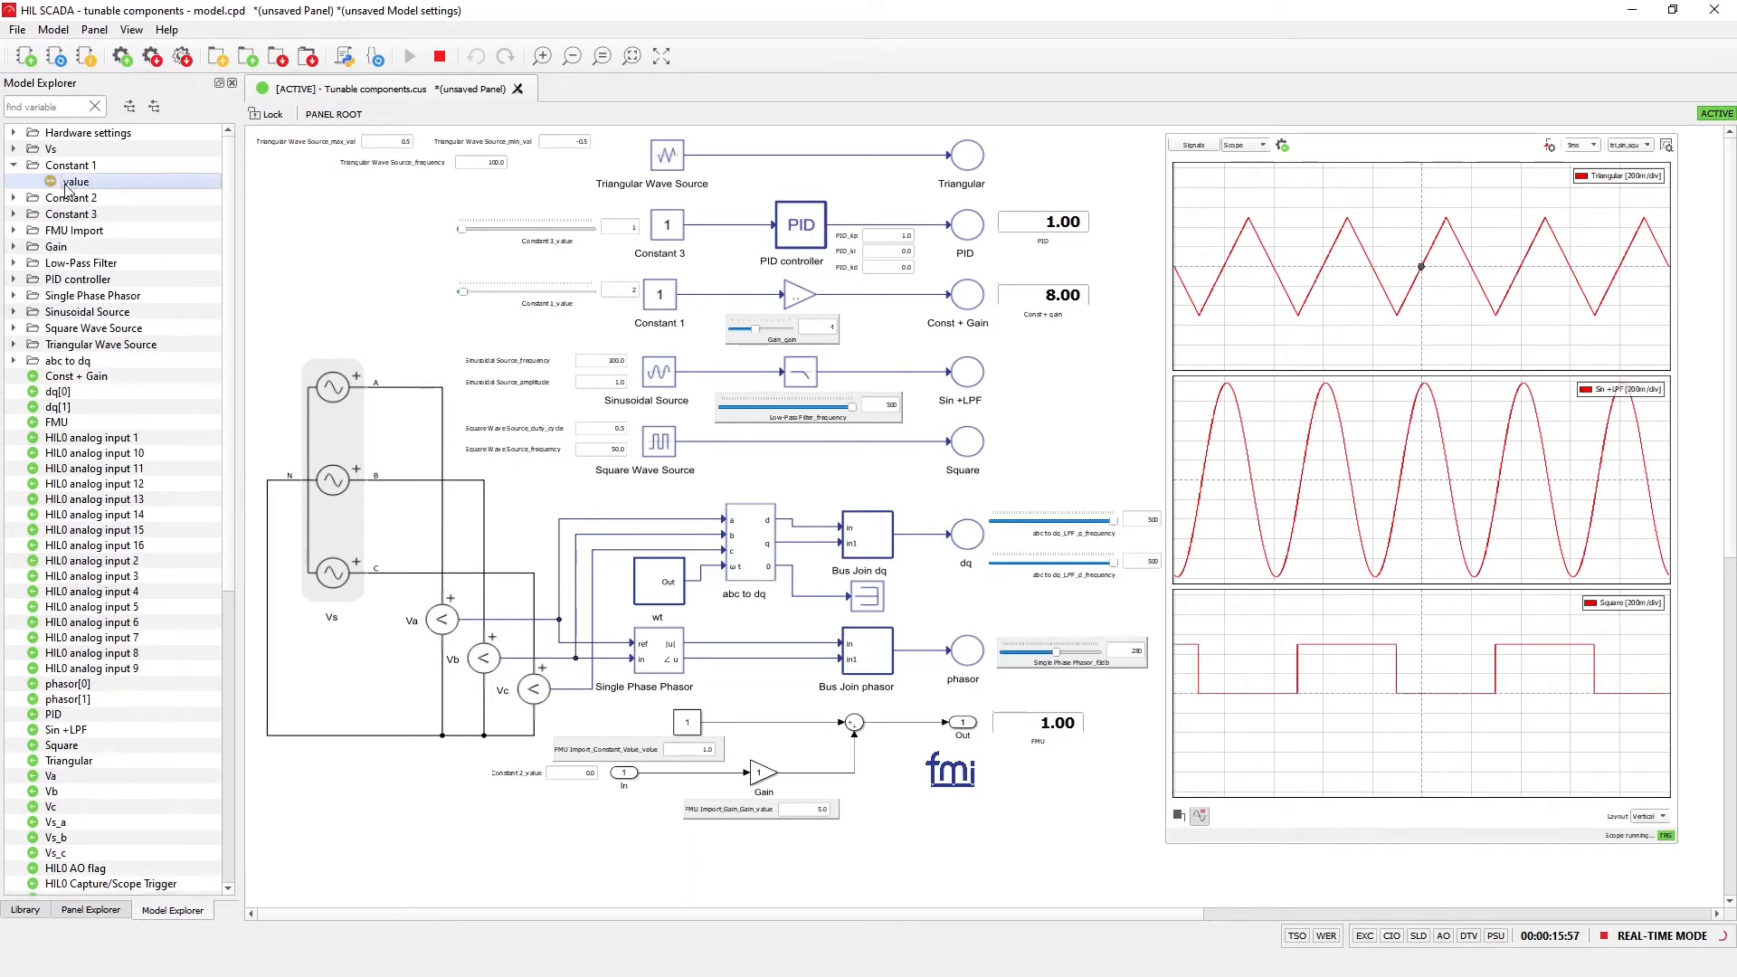
{"action": "left_click_drag", "start_coordinate": [76, 180], "coordinate": [353, 270]}
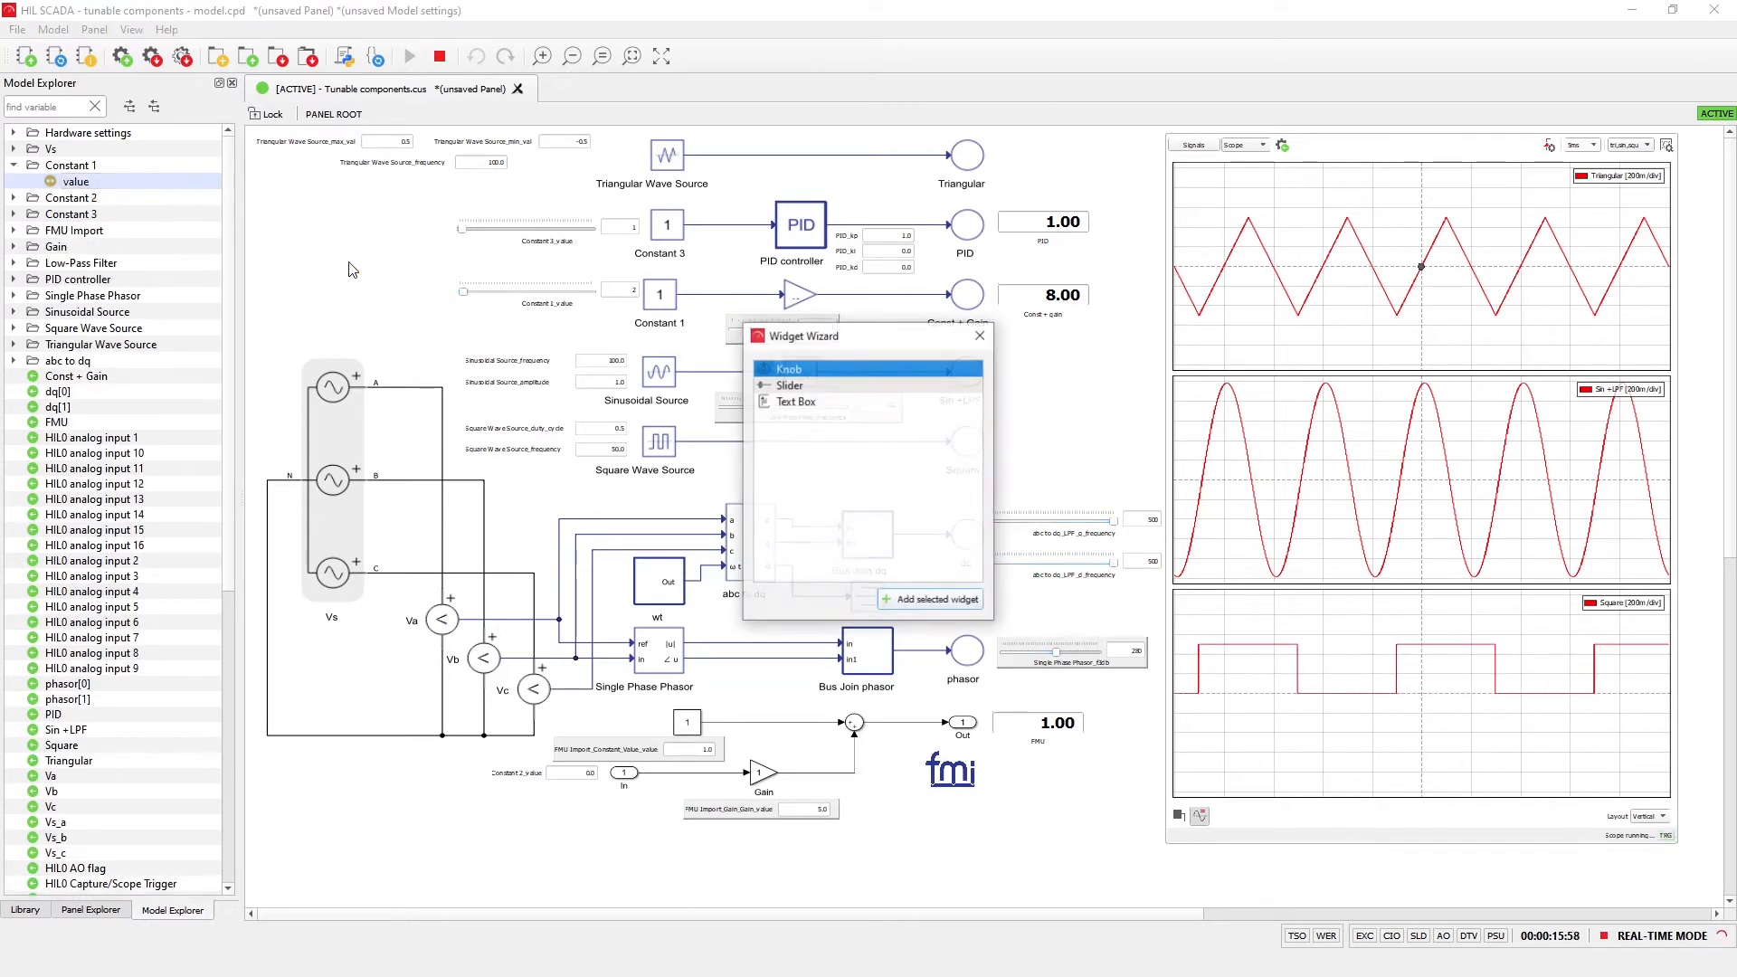
{"action": "left_click", "coordinate": [787, 385]}
{"action": "left_click", "coordinate": [959, 604]}
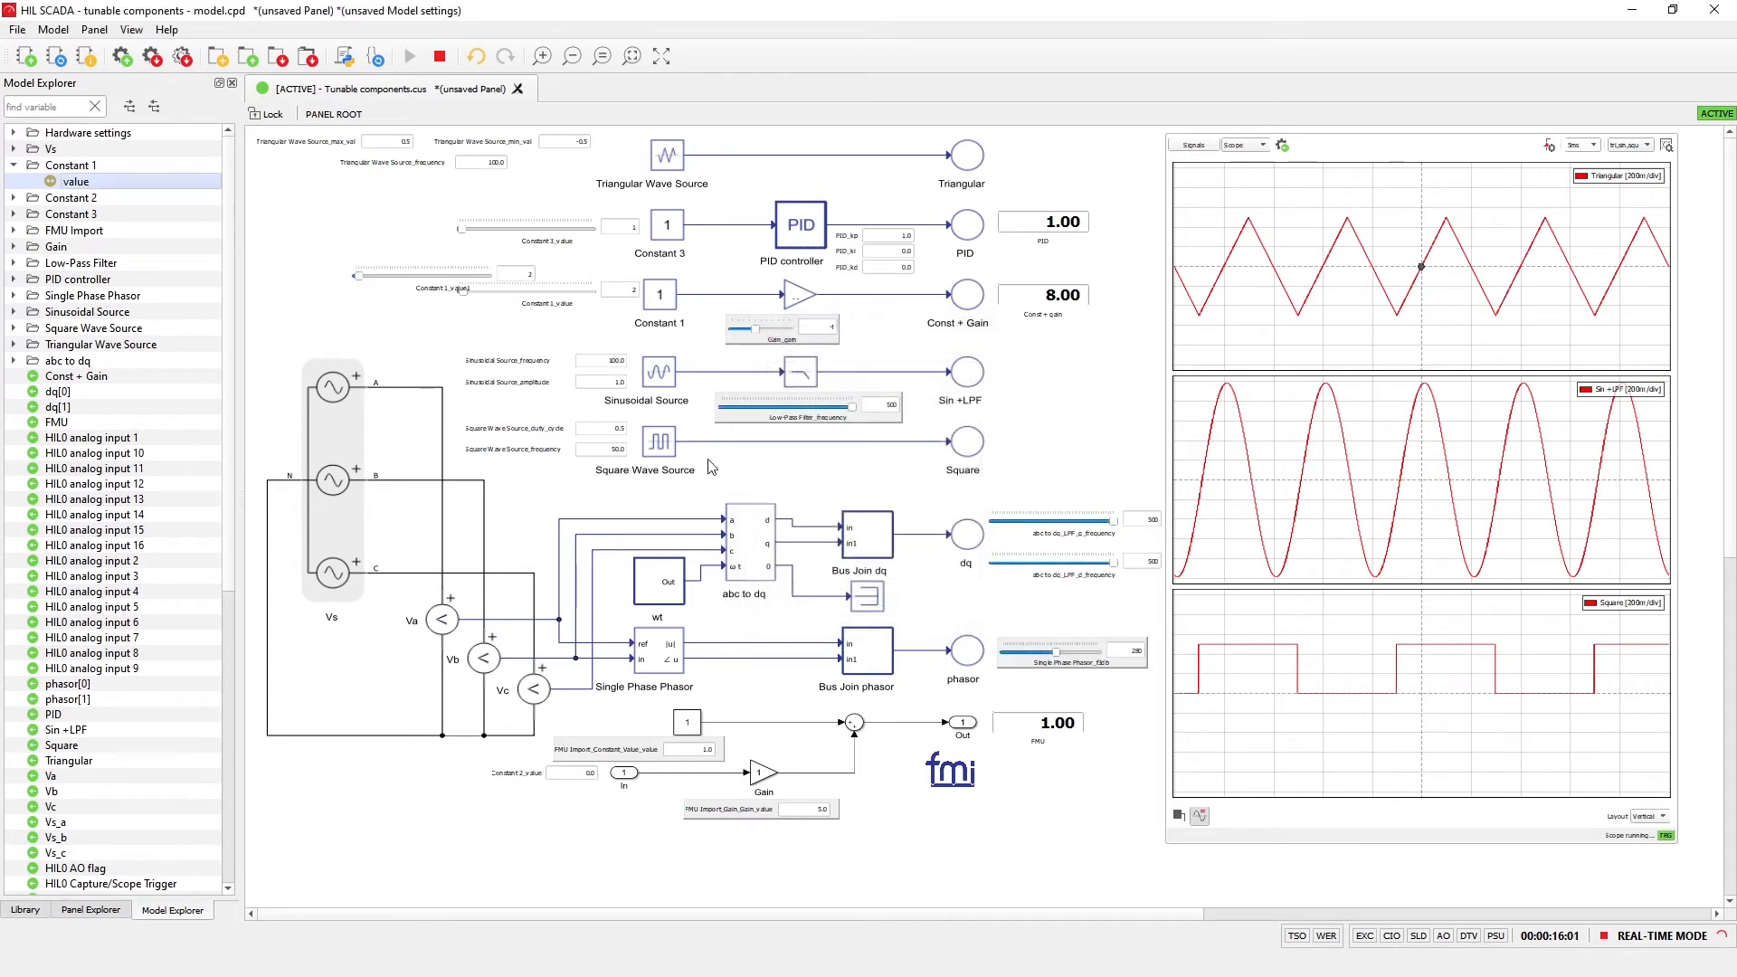
{"action": "left_click_drag", "start_coordinate": [378, 279], "coordinate": [313, 268]}
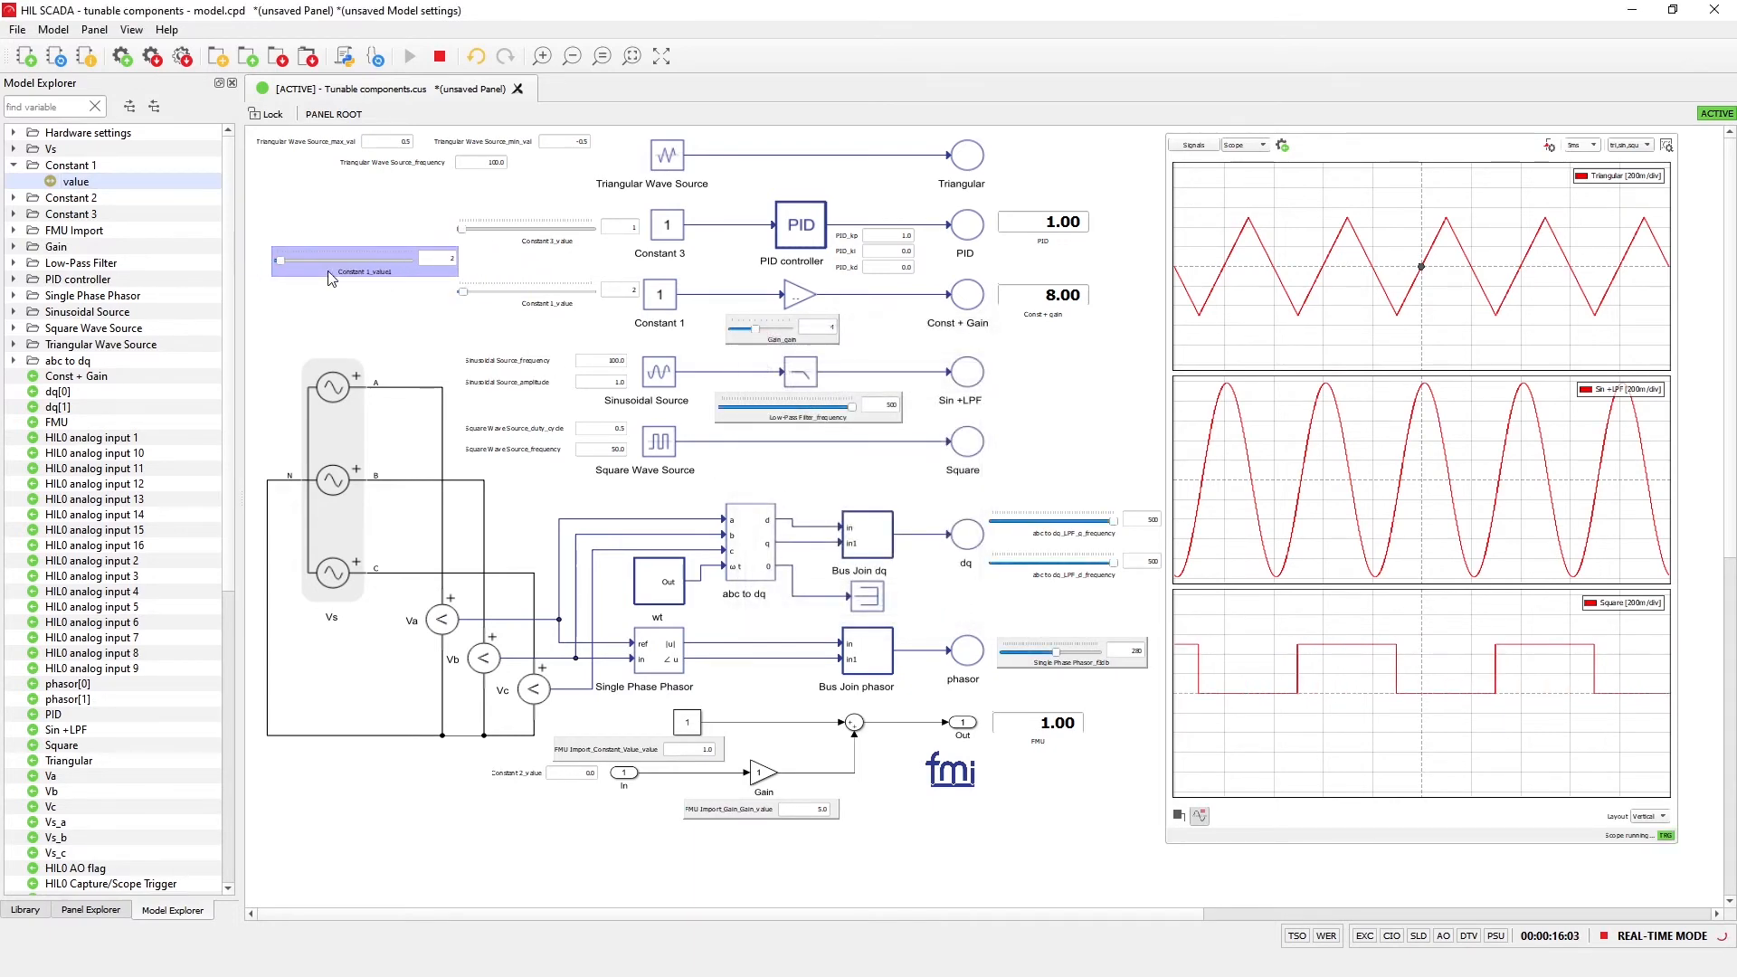
Inspect the new slider's macro code line that writes the input value to Constant 1.value
{"action": "double_click", "coordinate": [313, 268]}
{"action": "left_click_drag", "start_coordinate": [905, 567], "coordinate": [588, 568]}
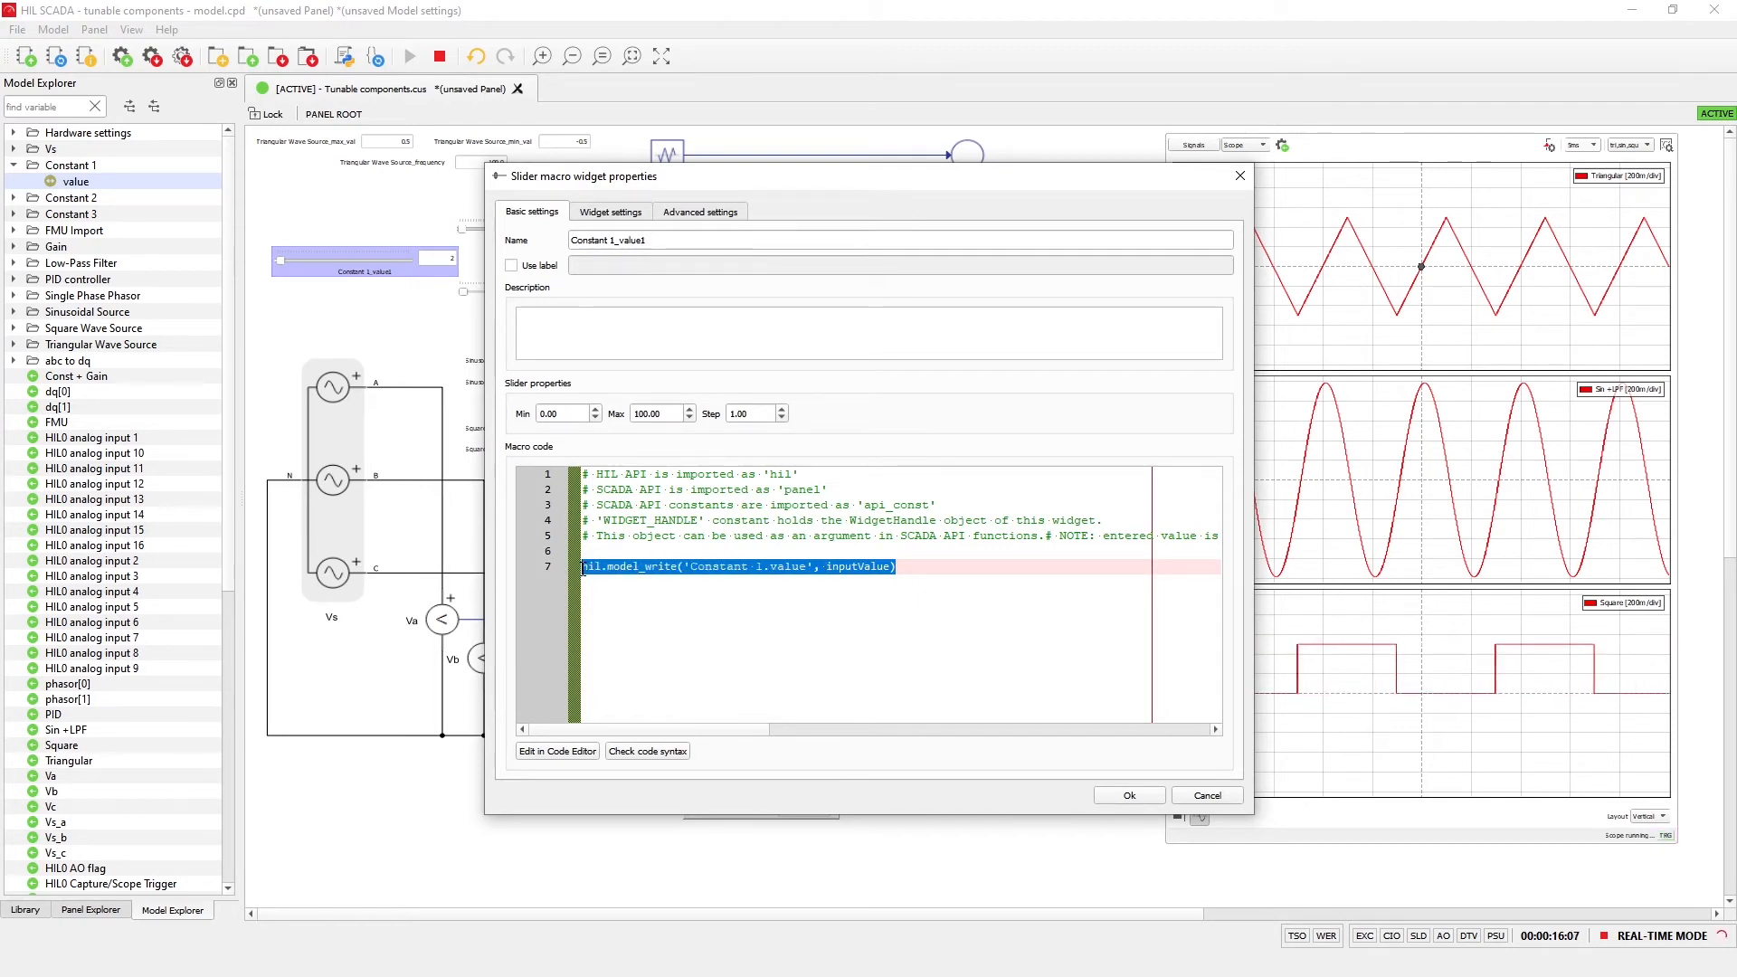
{"action": "left_click", "coordinate": [1129, 796]}
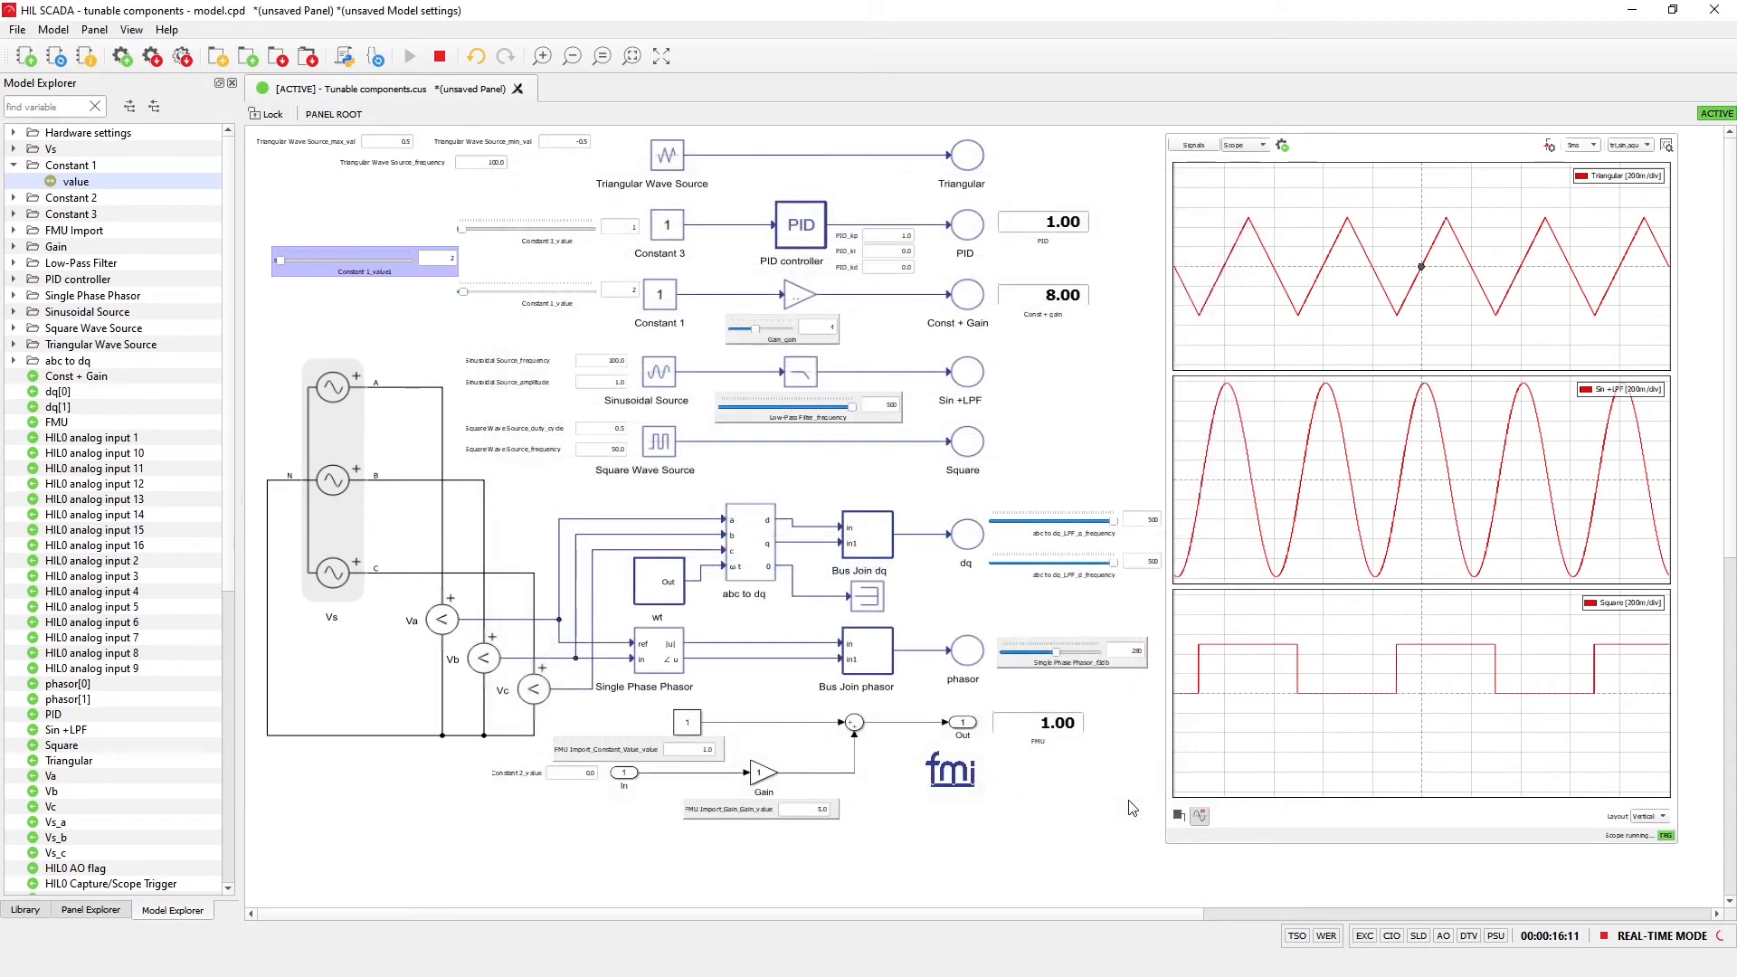
Show the panel in full screen and set Triangular Wave Source_max_val to 1
{"action": "left_click", "coordinate": [661, 58]}
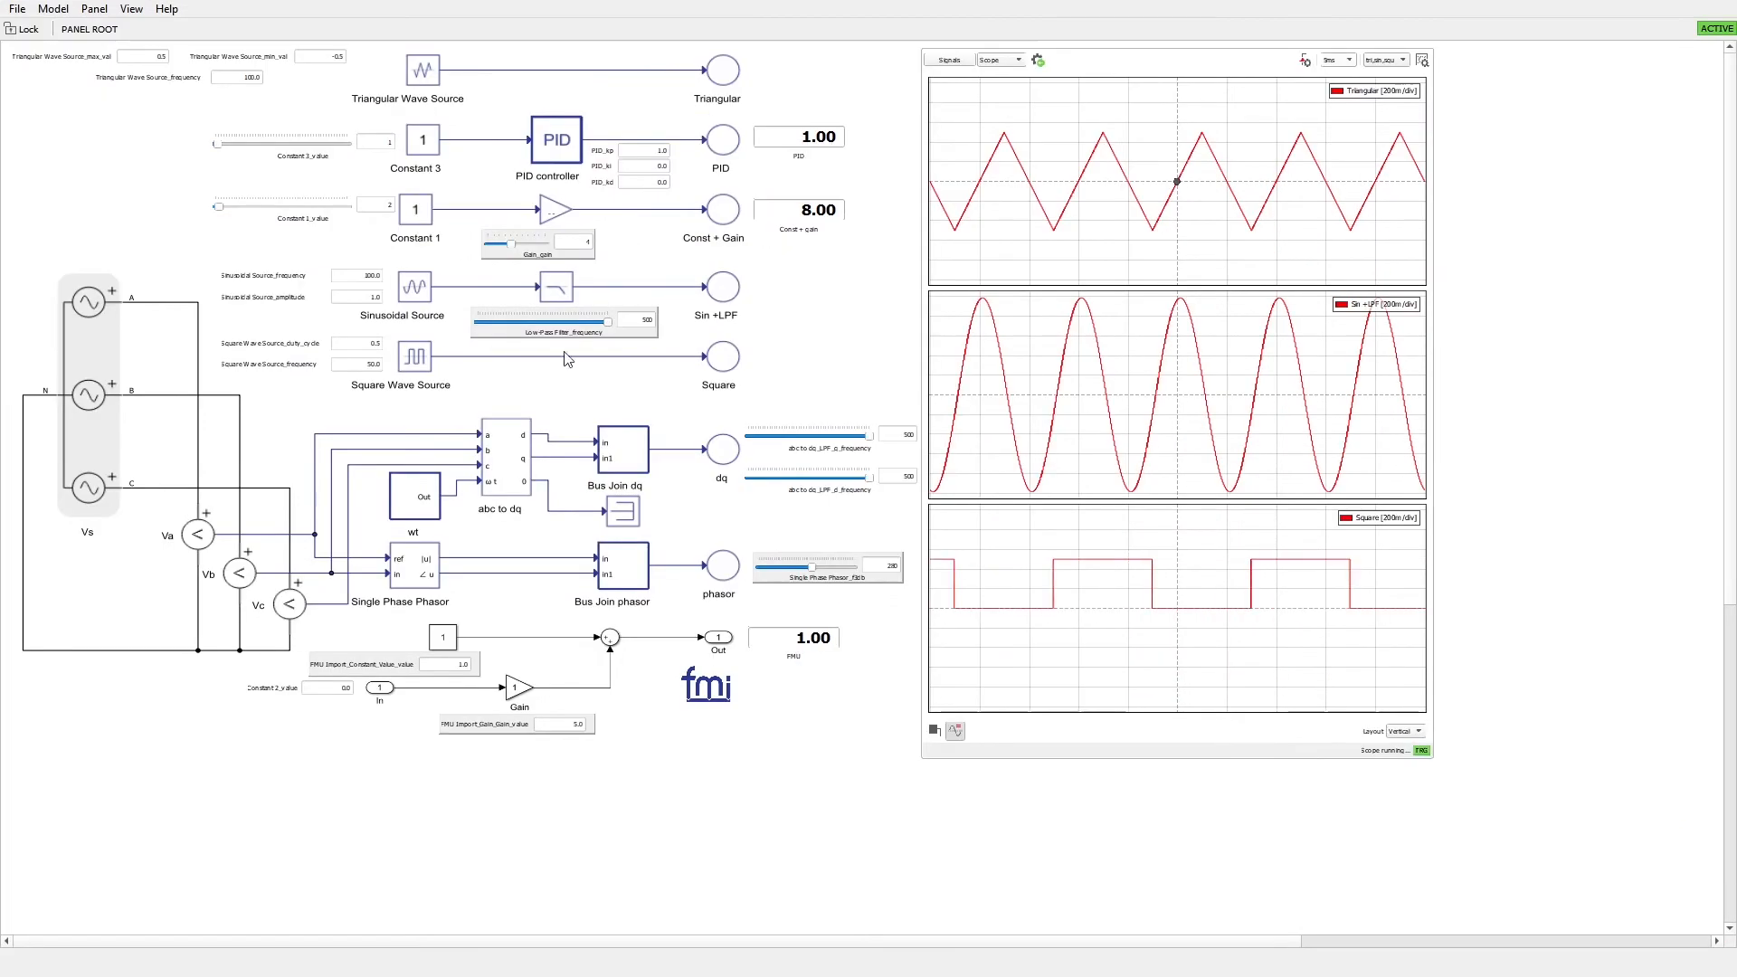
{"action": "scroll", "coordinate": [458, 436], "scroll_direction": "up", "scroll_amount": 2}
{"action": "left_click_drag", "start_coordinate": [561, 940], "coordinate": [419, 920]}
{"action": "scroll", "coordinate": [496, 462], "scroll_direction": "up", "scroll_amount": 1}
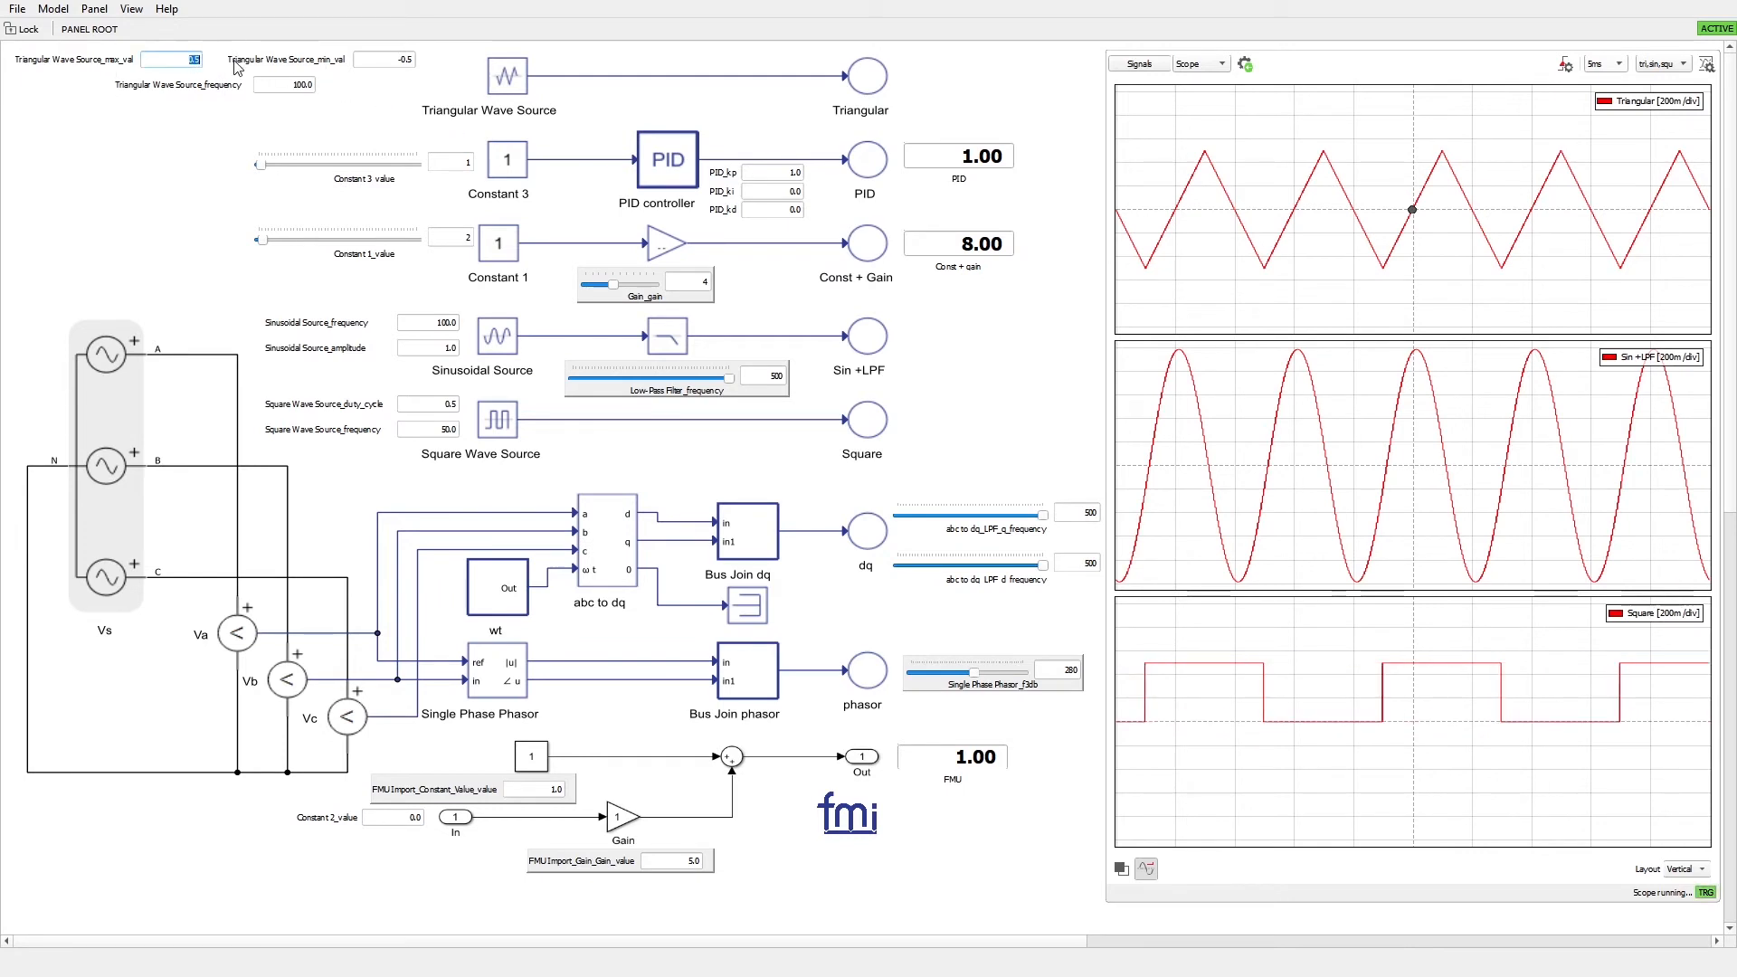
{"action": "type", "text": "1"}
{"action": "key", "text": "Return"}
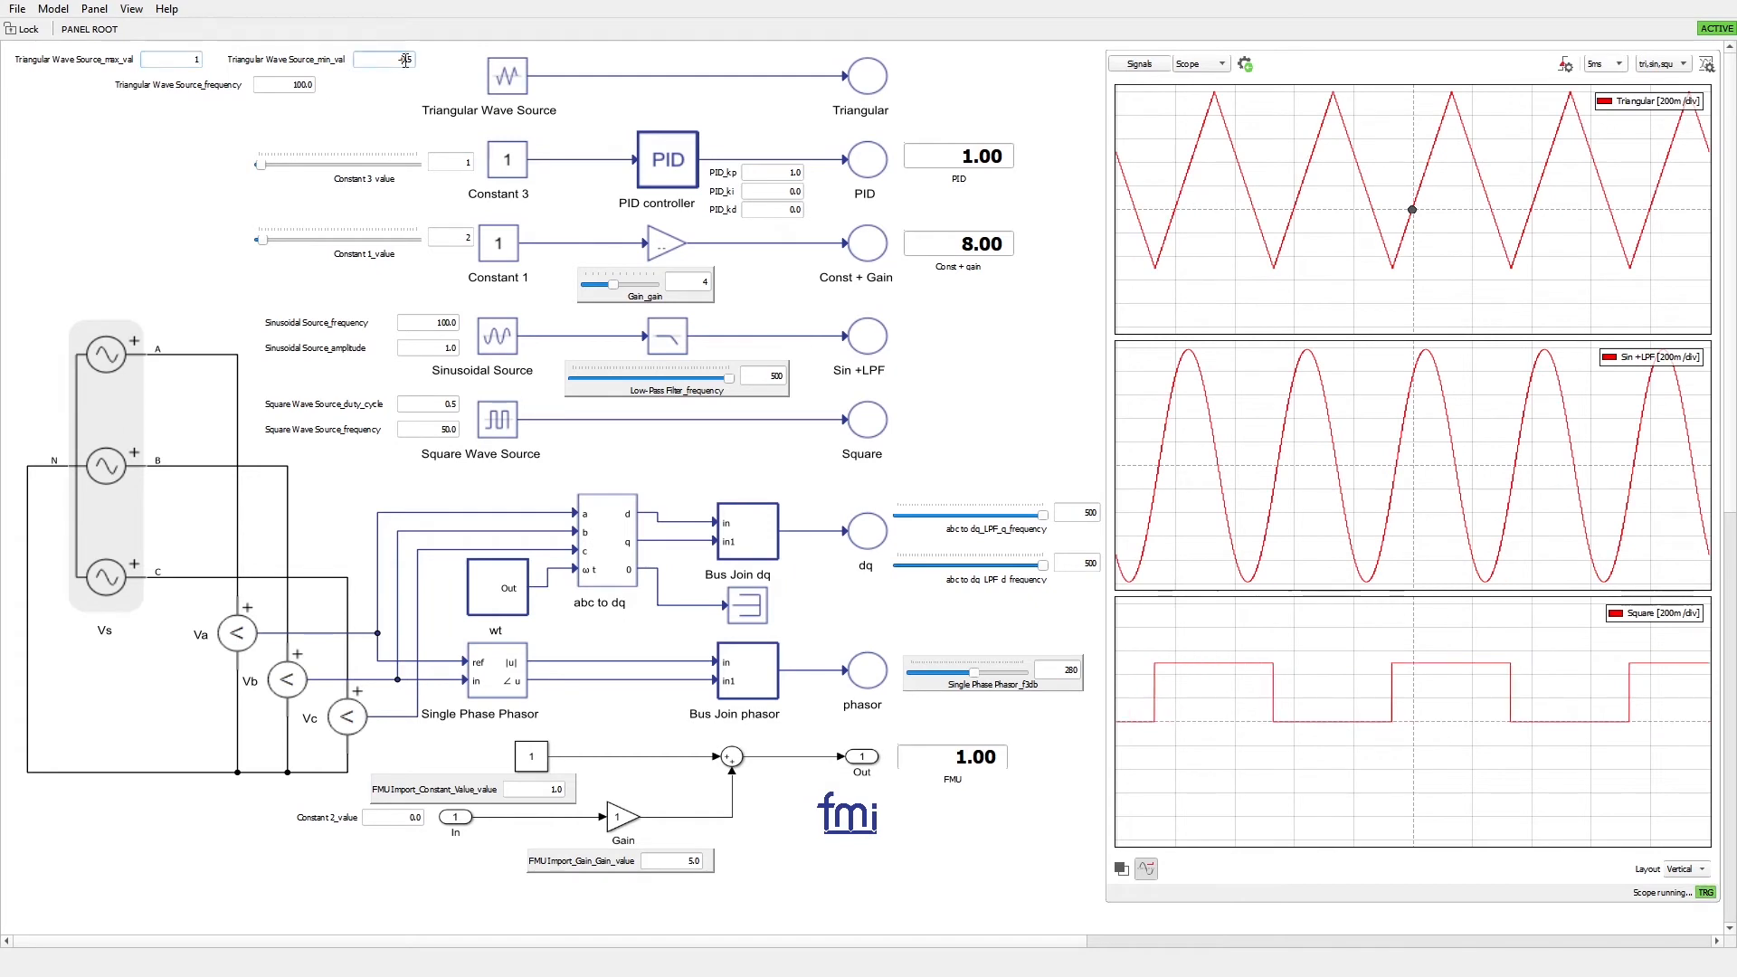
Set Triangular Wave Source_min_val to -1
{"action": "left_click_drag", "start_coordinate": [402, 60], "coordinate": [472, 57]}
{"action": "type", "text": "1"}
{"action": "key", "text": "Return"}
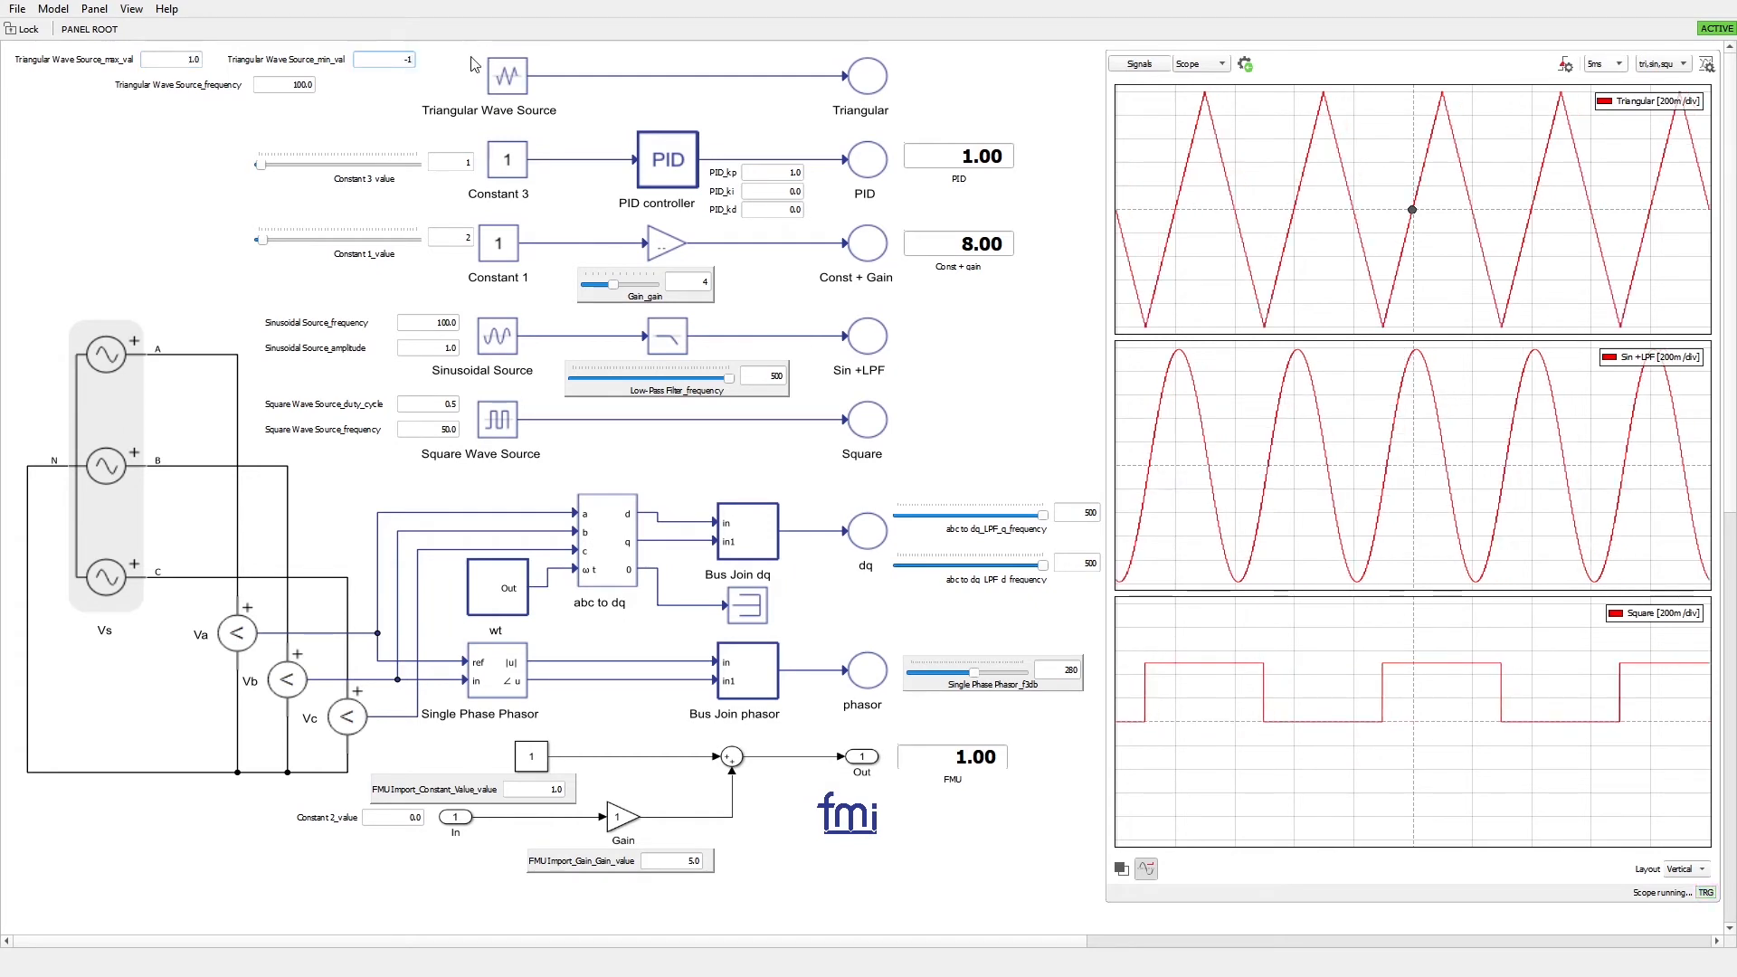
Set Triangular Wave Source_frequency to 30 and Sinusoidal Source_frequency to 150
{"action": "double_click", "coordinate": [271, 89]}
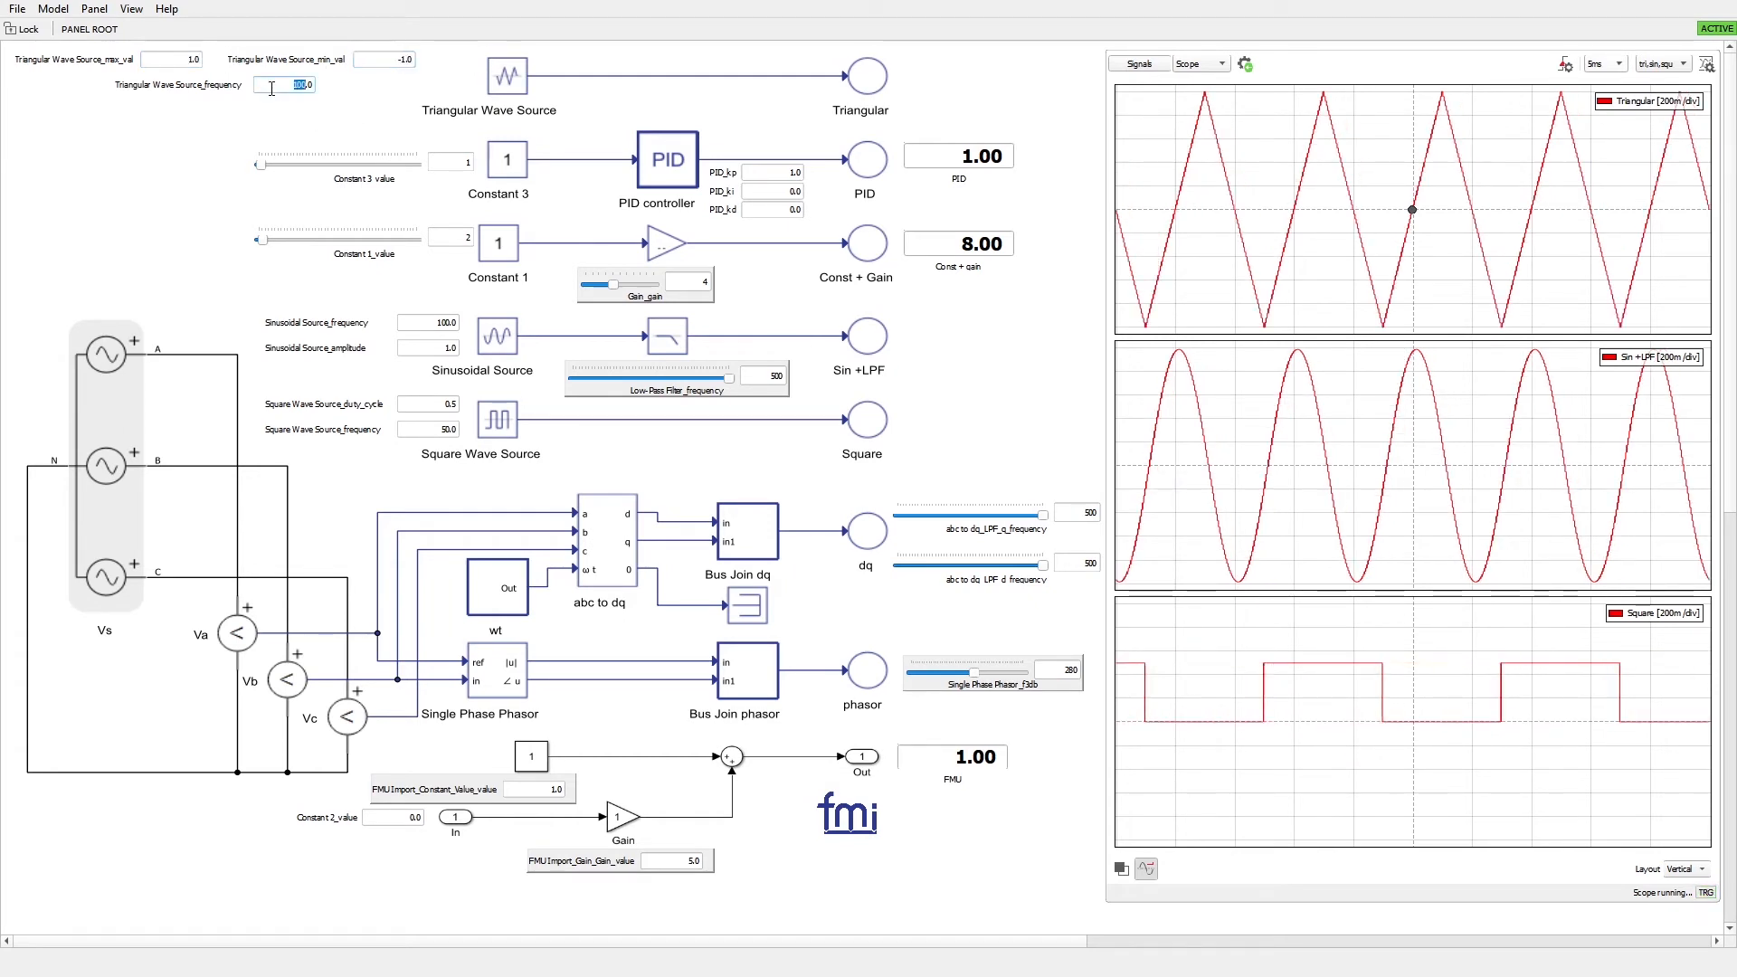
{"action": "type", "text": "30"}
{"action": "key", "text": "Return"}
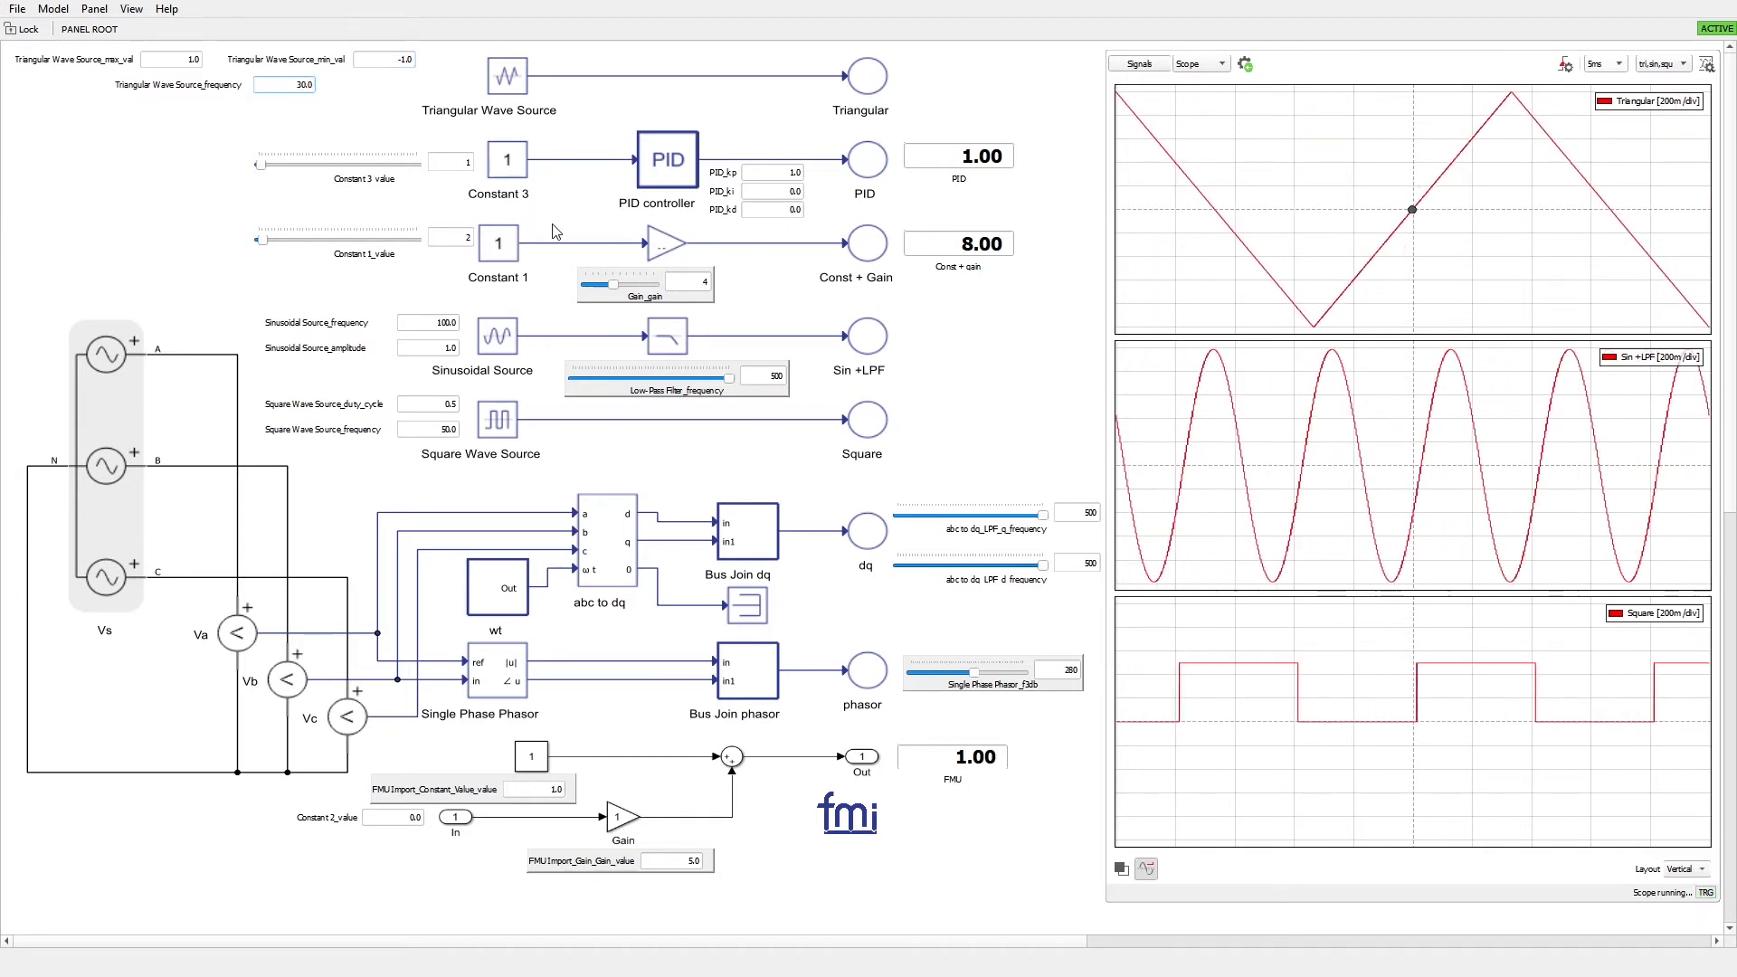
{"action": "double_click", "coordinate": [425, 322]}
{"action": "type", "text": "150"}
{"action": "key", "text": "Return"}
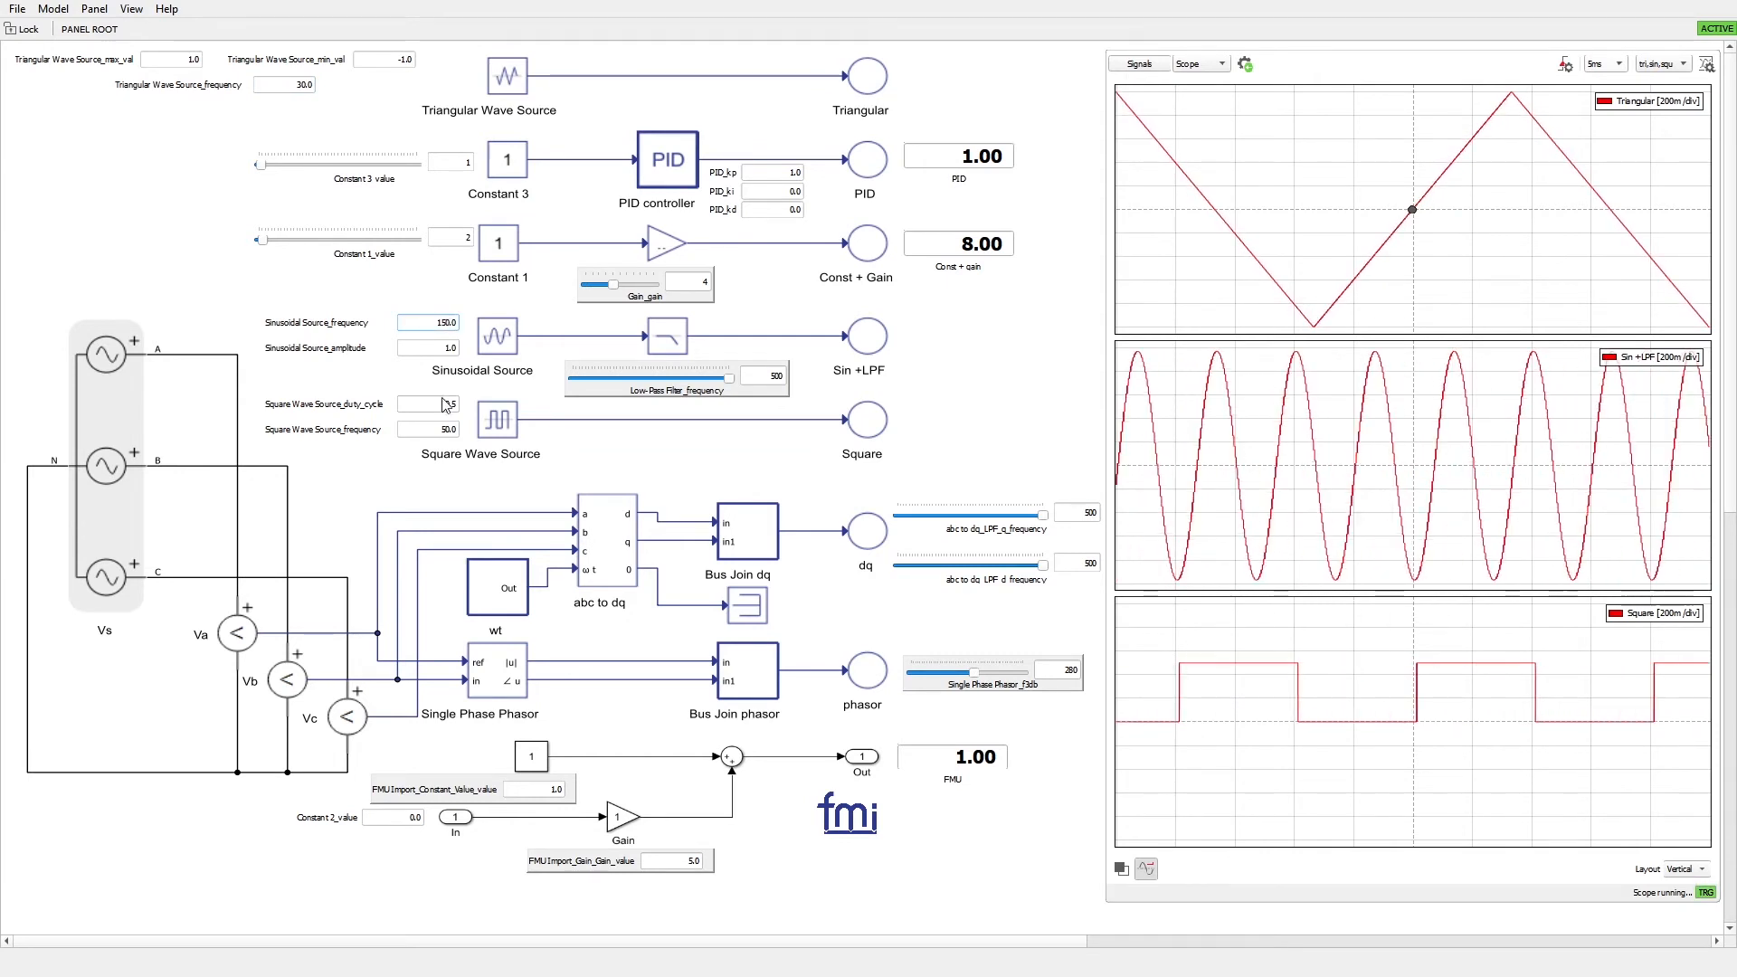
Set Square Wave Source_frequency to 150 and Square Wave Source_duty_cycle to 0.1
{"action": "double_click", "coordinate": [442, 430]}
{"action": "type", "text": "1"}
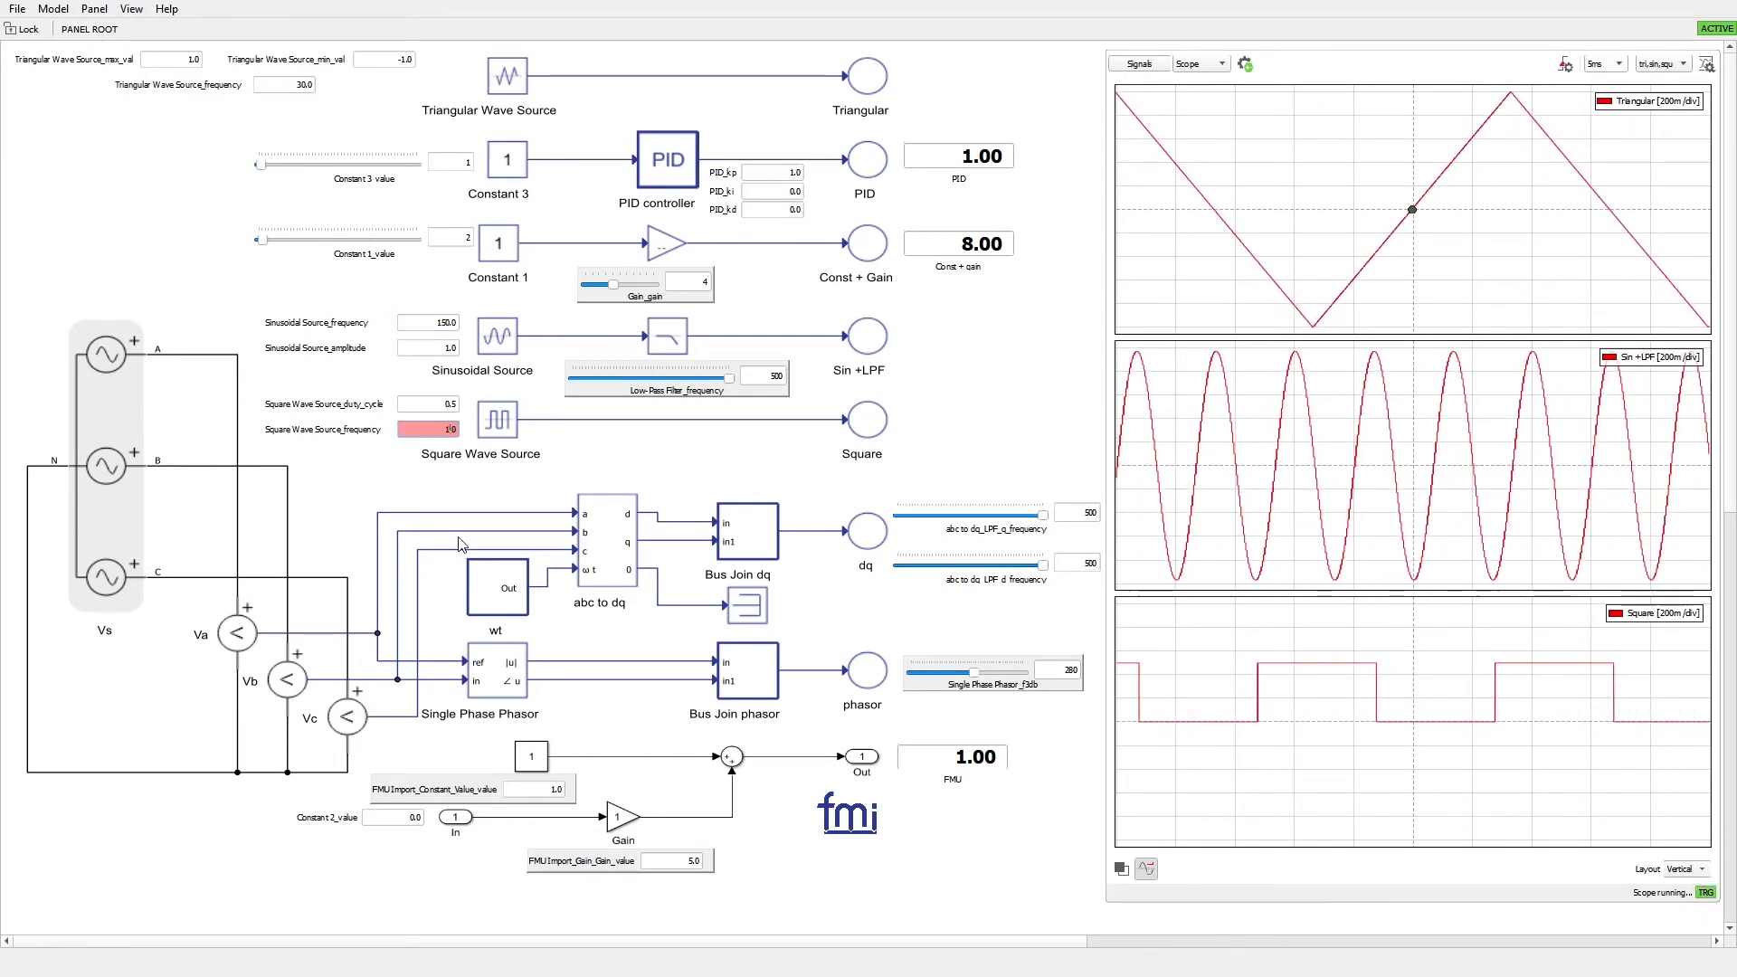
{"action": "key", "text": "Return"}
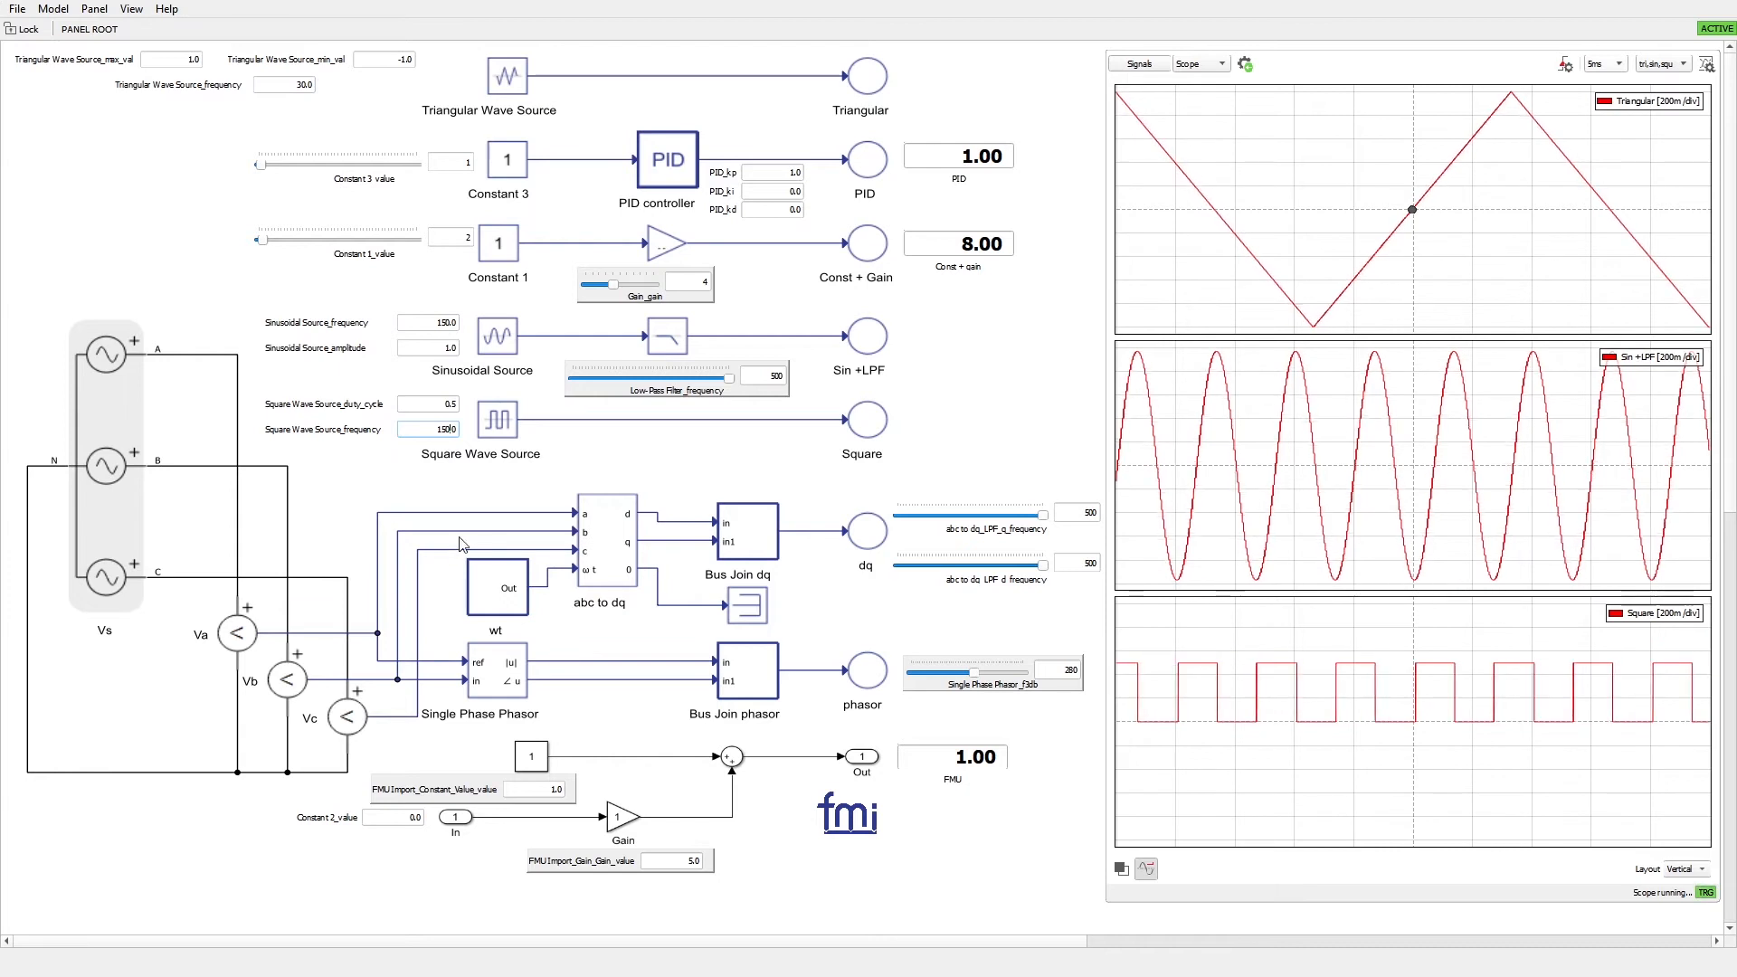
{"action": "type", "text": "0.1"}
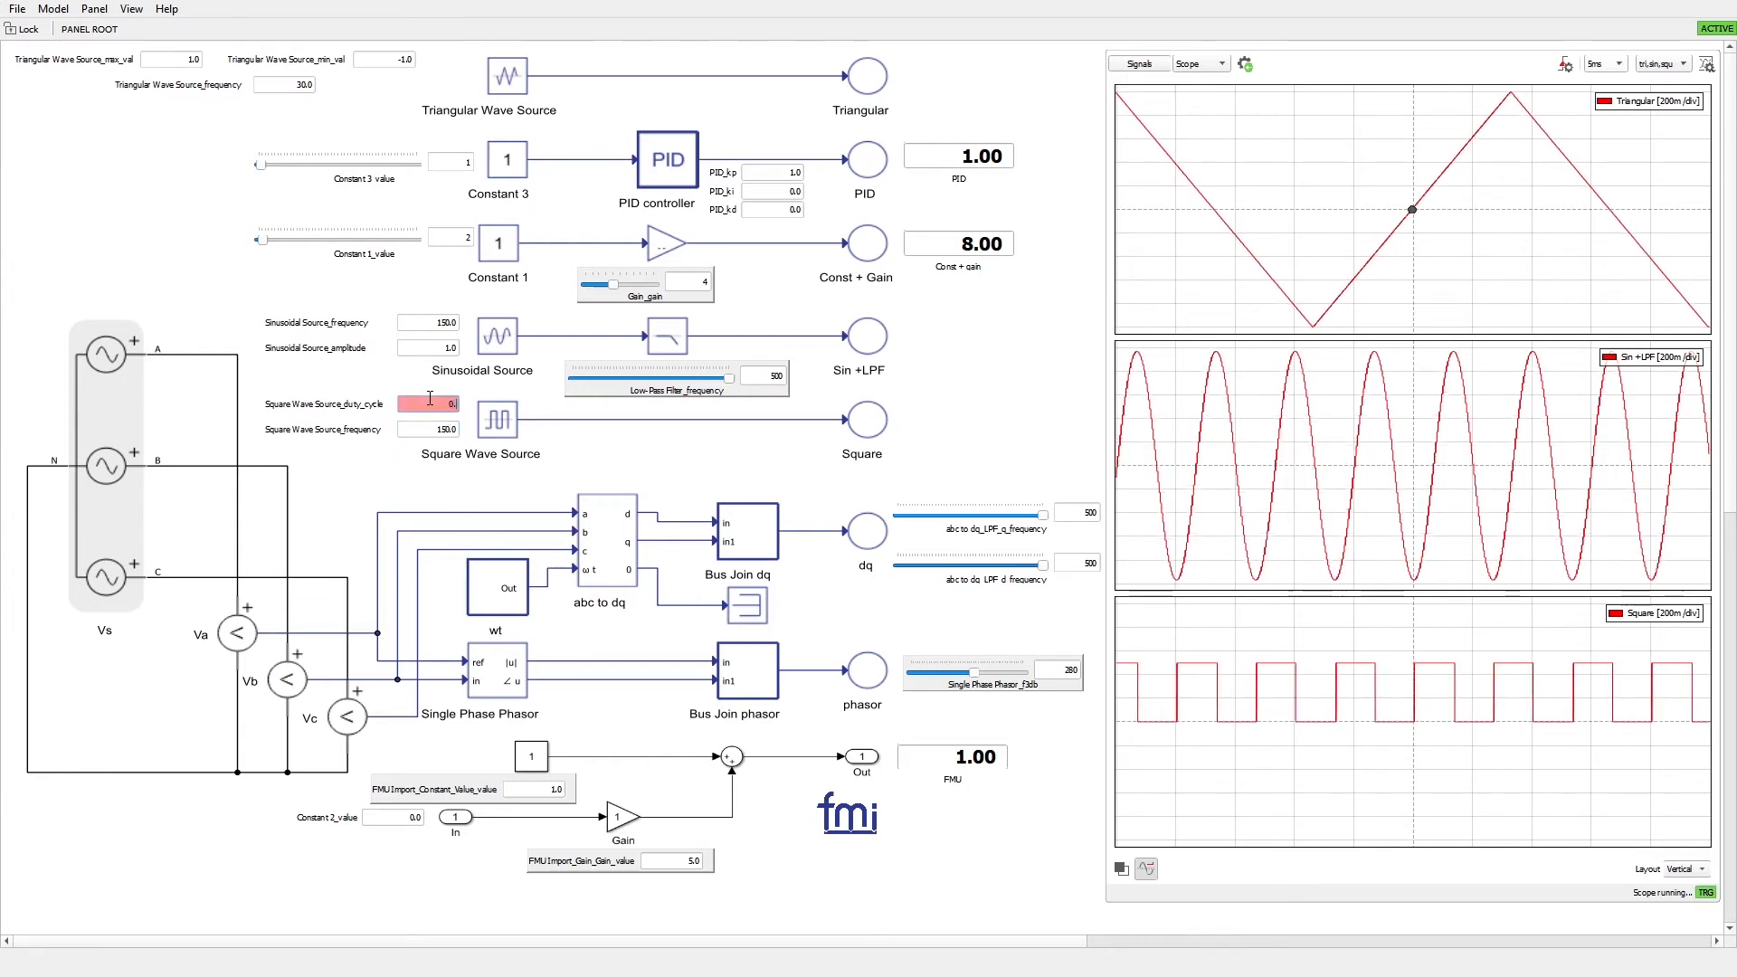
{"action": "key", "text": "Return"}
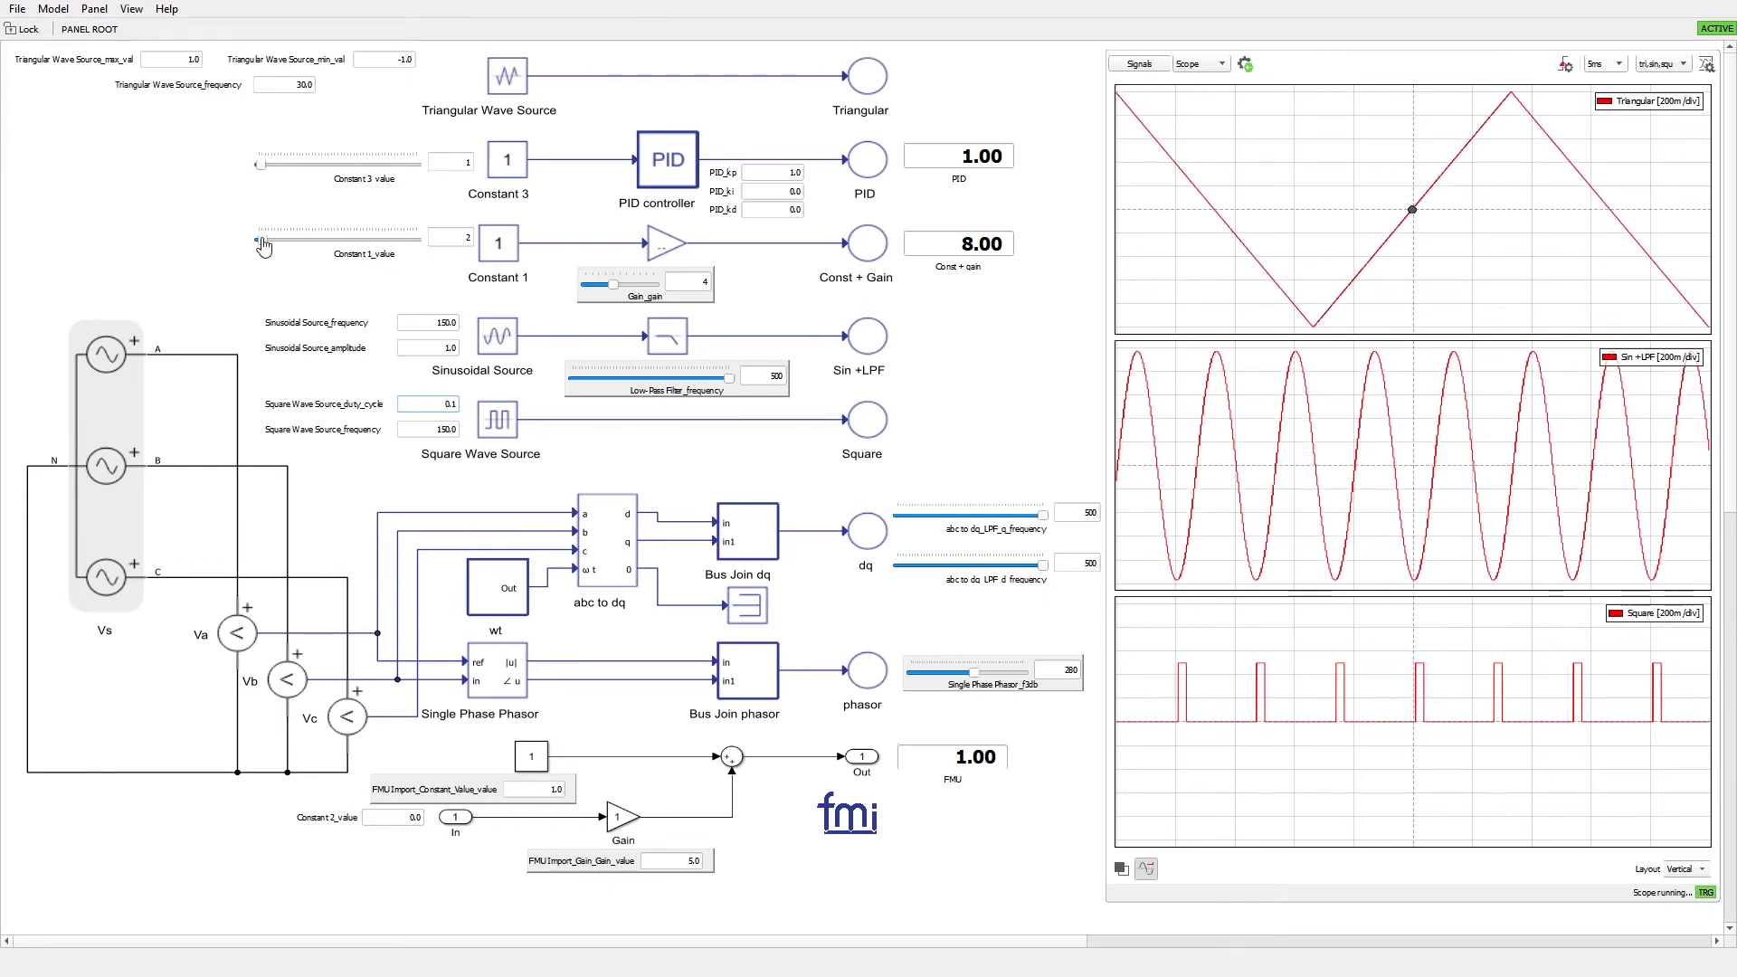
Raise the Constant 1 value to 20 and set Gain_gain to 1
{"action": "left_click_drag", "start_coordinate": [262, 242], "coordinate": [294, 251]}
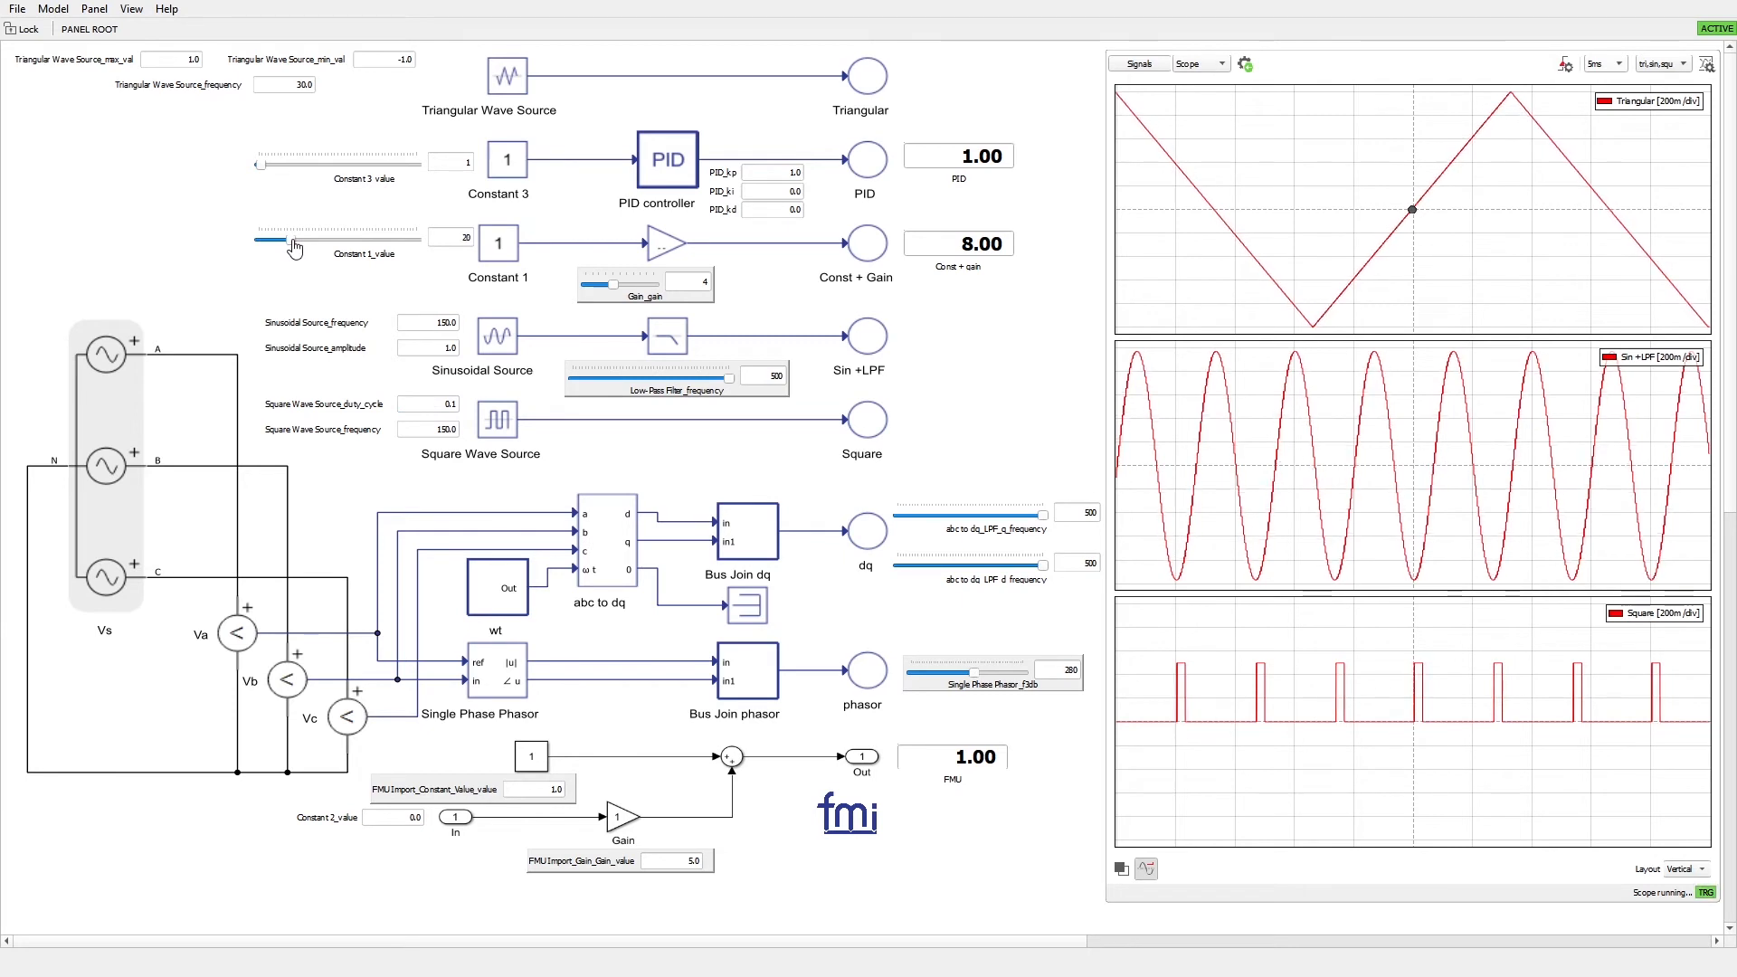
{"action": "double_click", "coordinate": [683, 278]}
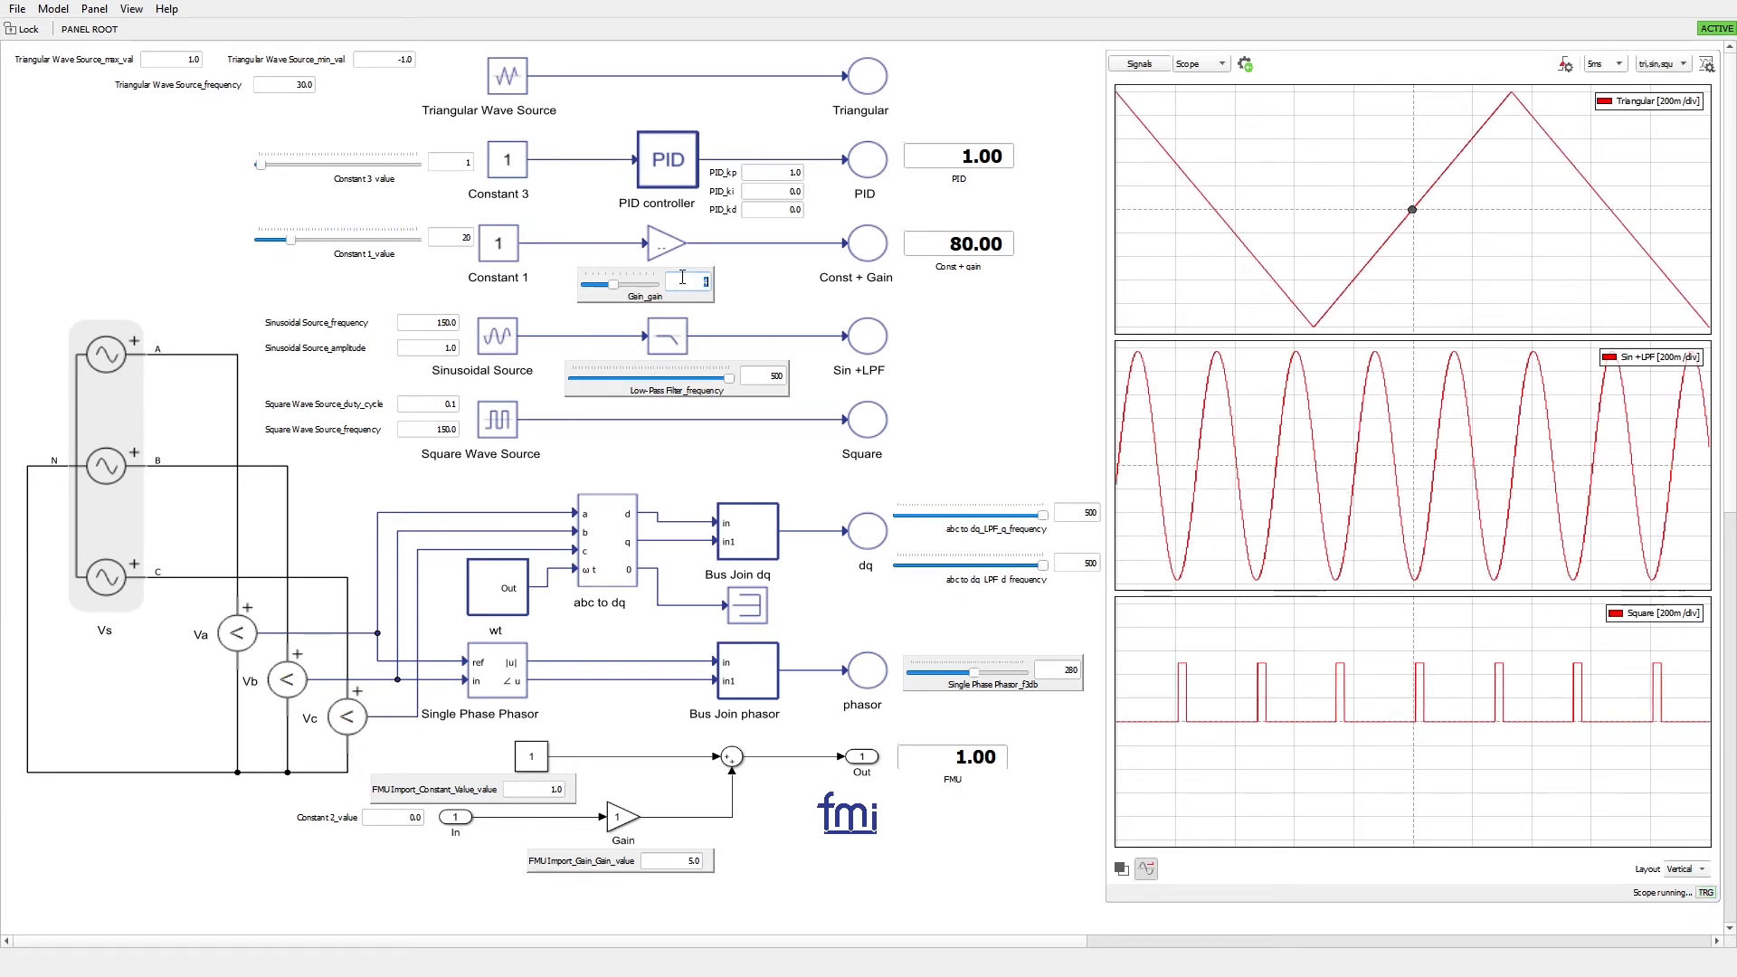
{"action": "type", "text": "1"}
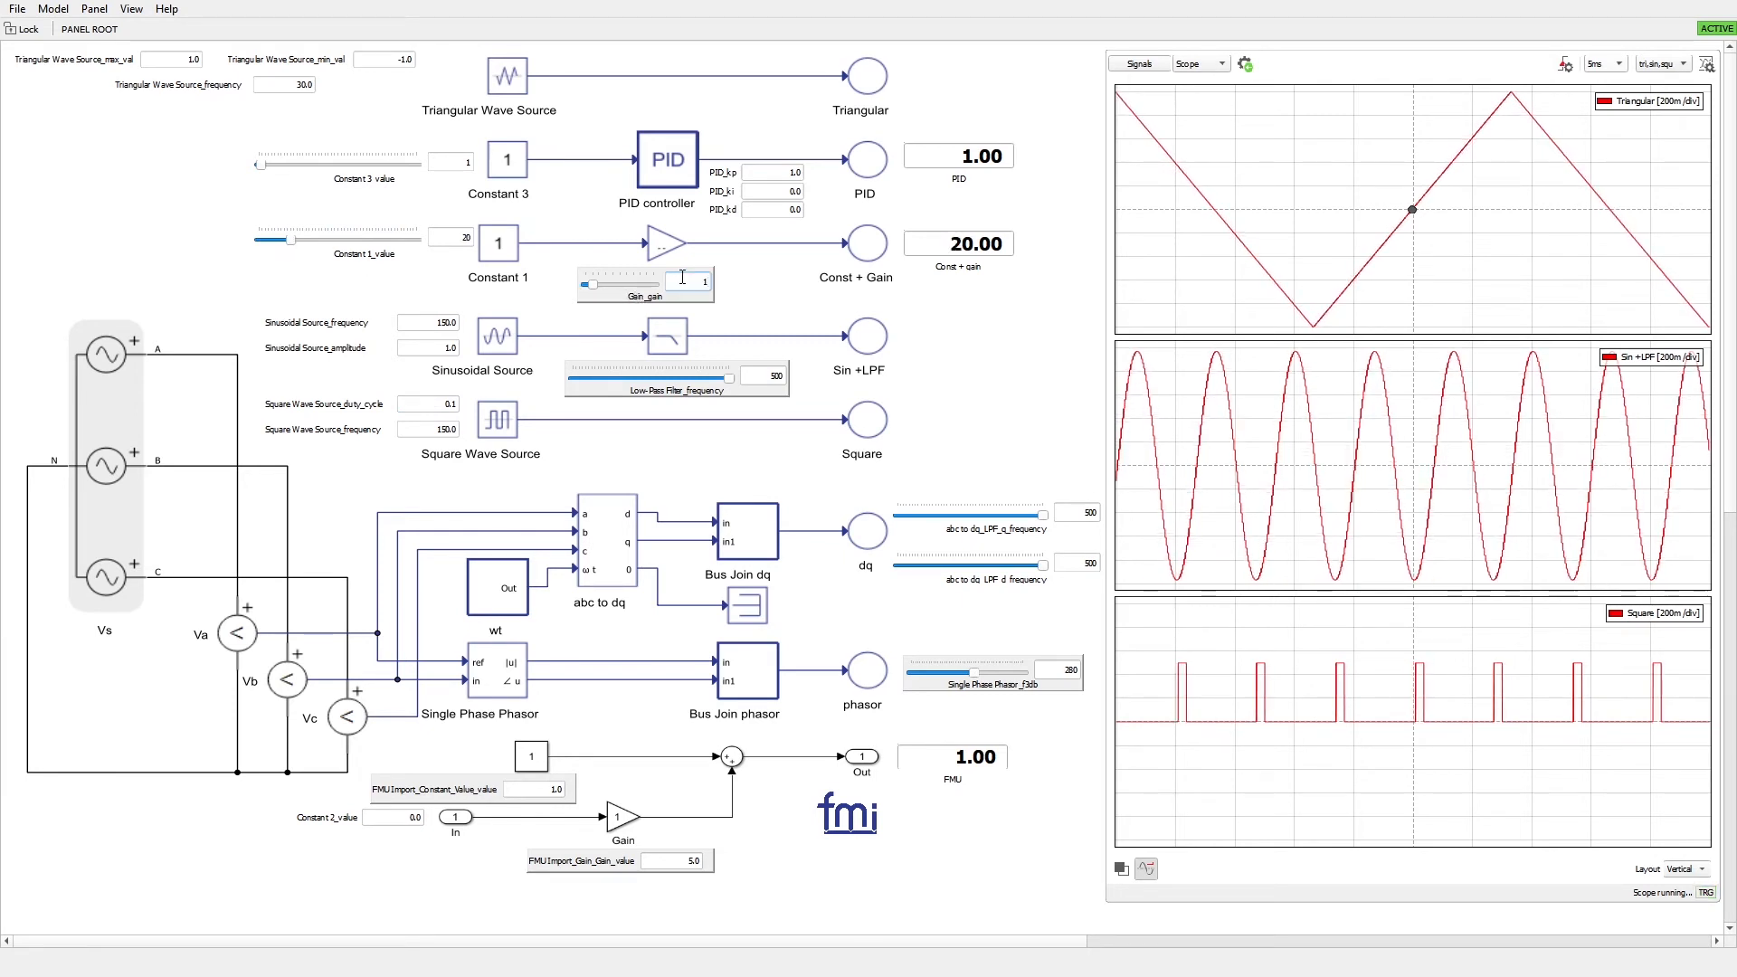
Set the Constant 3 value to 20 and the PID controller's PID_kp to 5
{"action": "double_click", "coordinate": [453, 166]}
{"action": "type", "text": "20"}
{"action": "key", "text": "Return"}
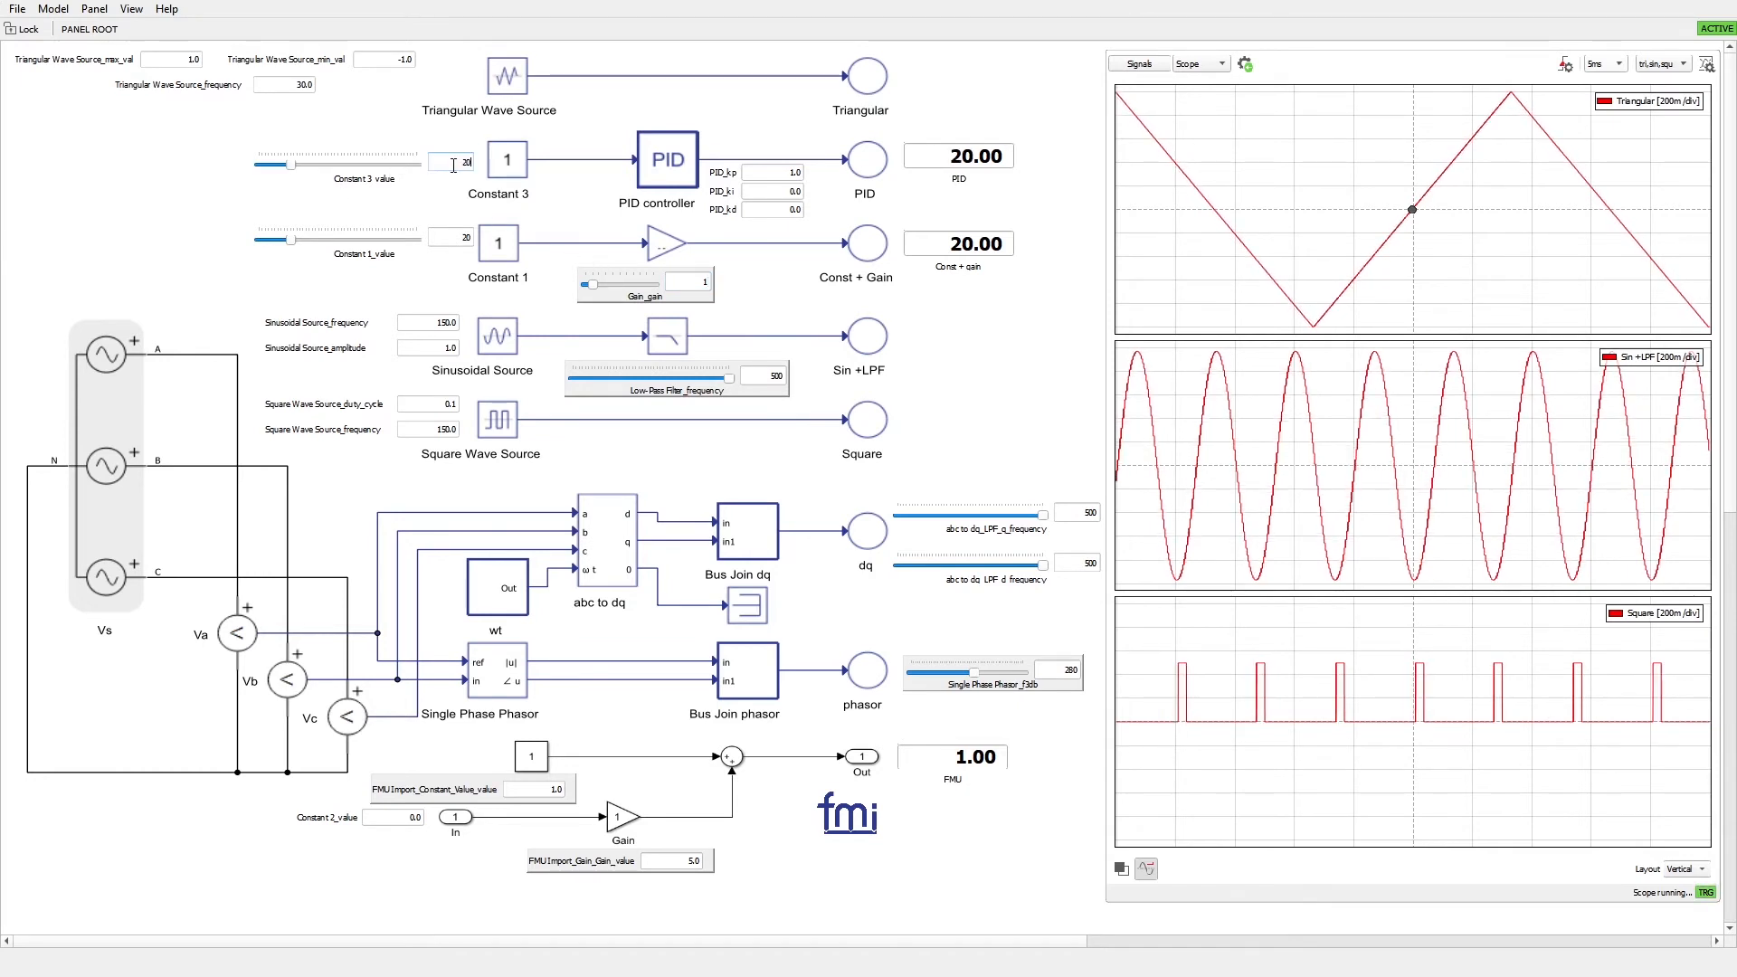
{"action": "double_click", "coordinate": [777, 171]}
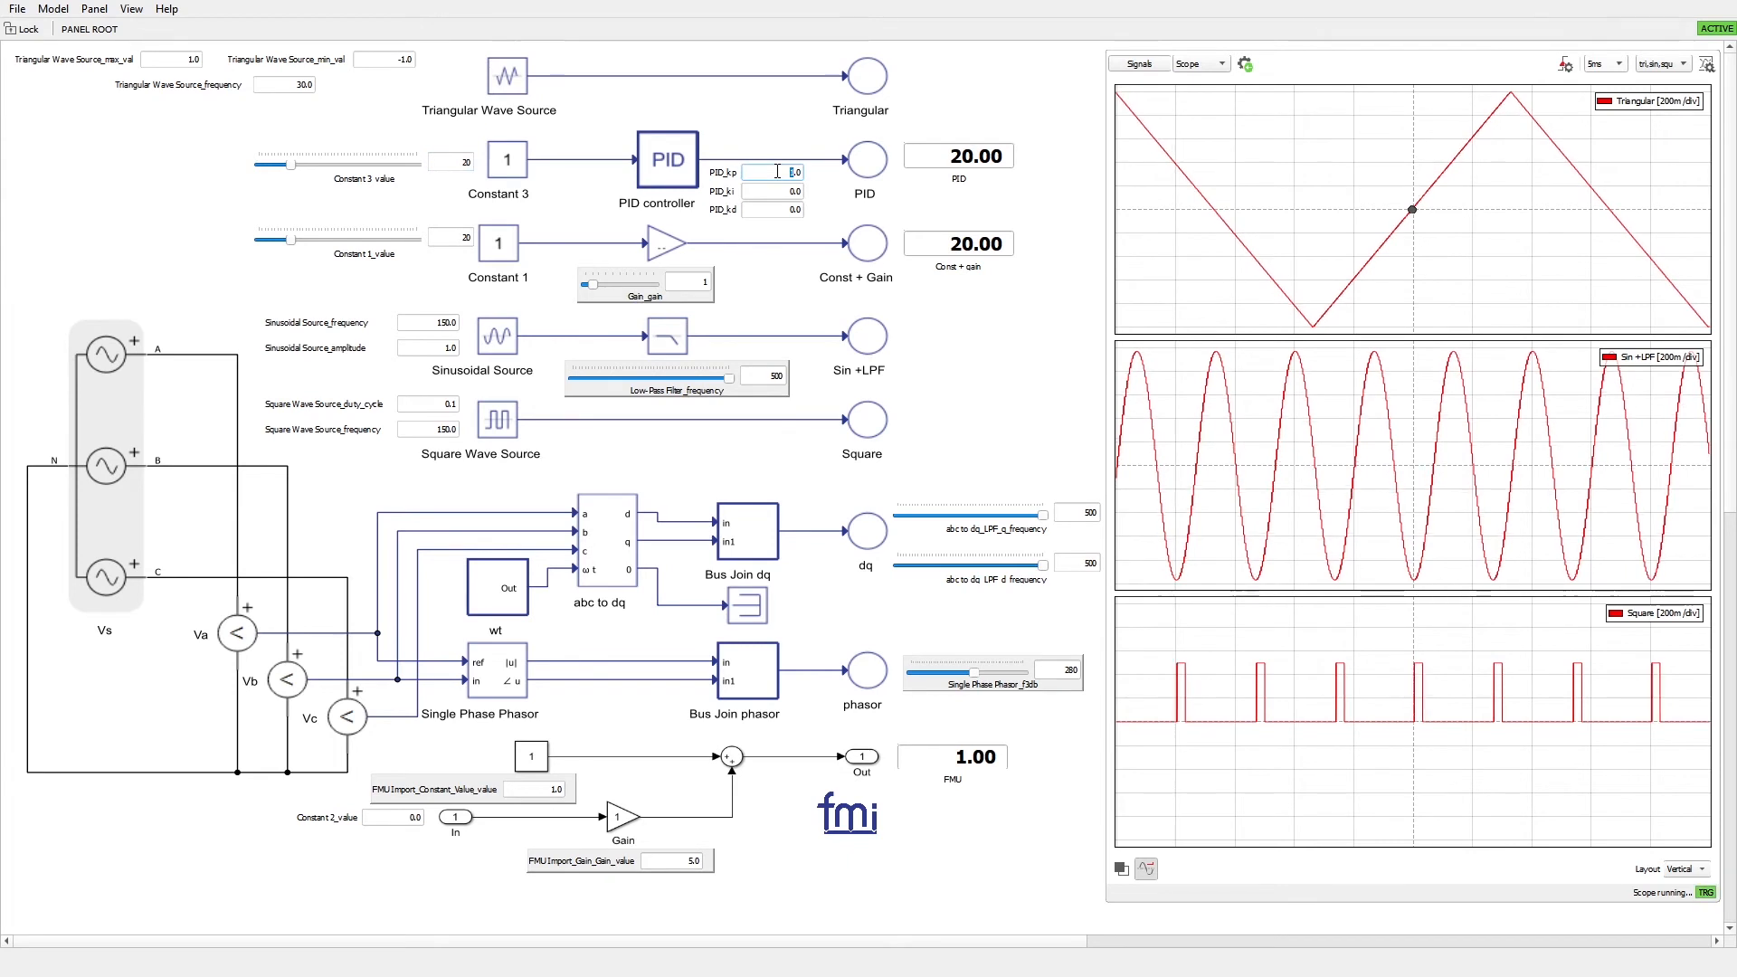
{"action": "type", "text": "5"}
{"action": "key", "text": "Return"}
Set the PID controller's PID_ki to 5, let the output integrate, and reset PID_ki to 0
{"action": "type", "text": "5"}
{"action": "key", "text": "Return"}
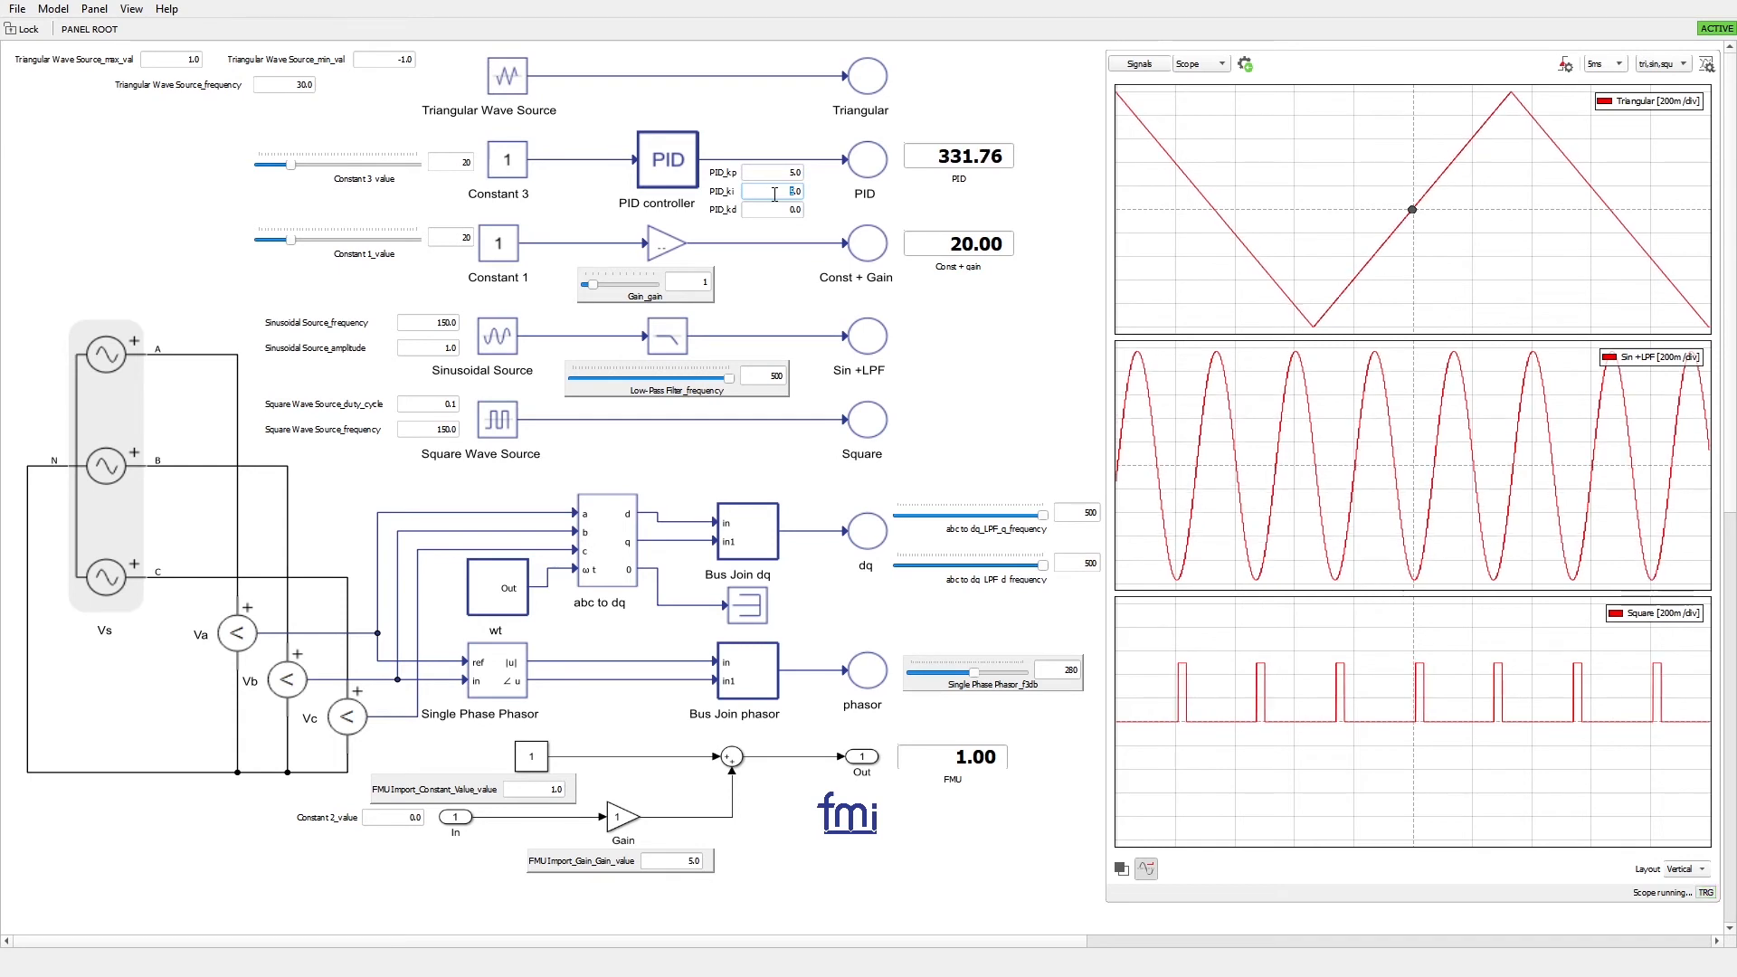
{"action": "type", "text": "0"}
{"action": "key", "text": "Return"}
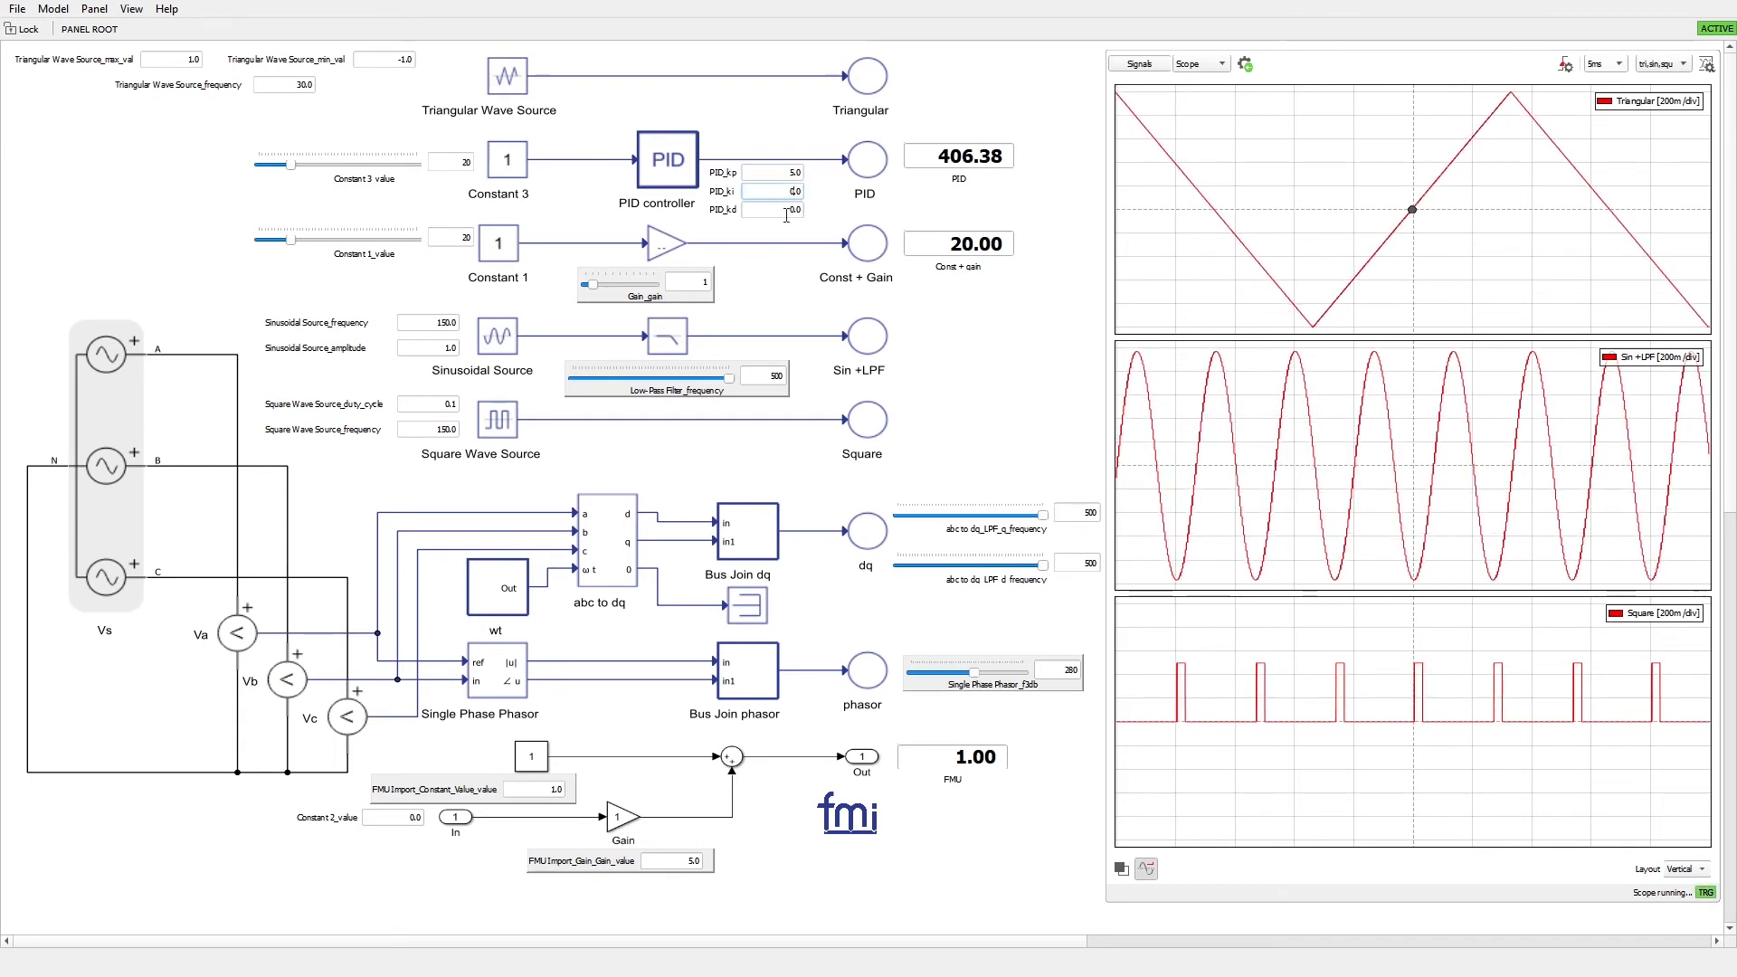
Lower the Low-Pass Filter_frequency of the sinusoidal branch to 18
{"action": "left_click", "coordinate": [722, 396]}
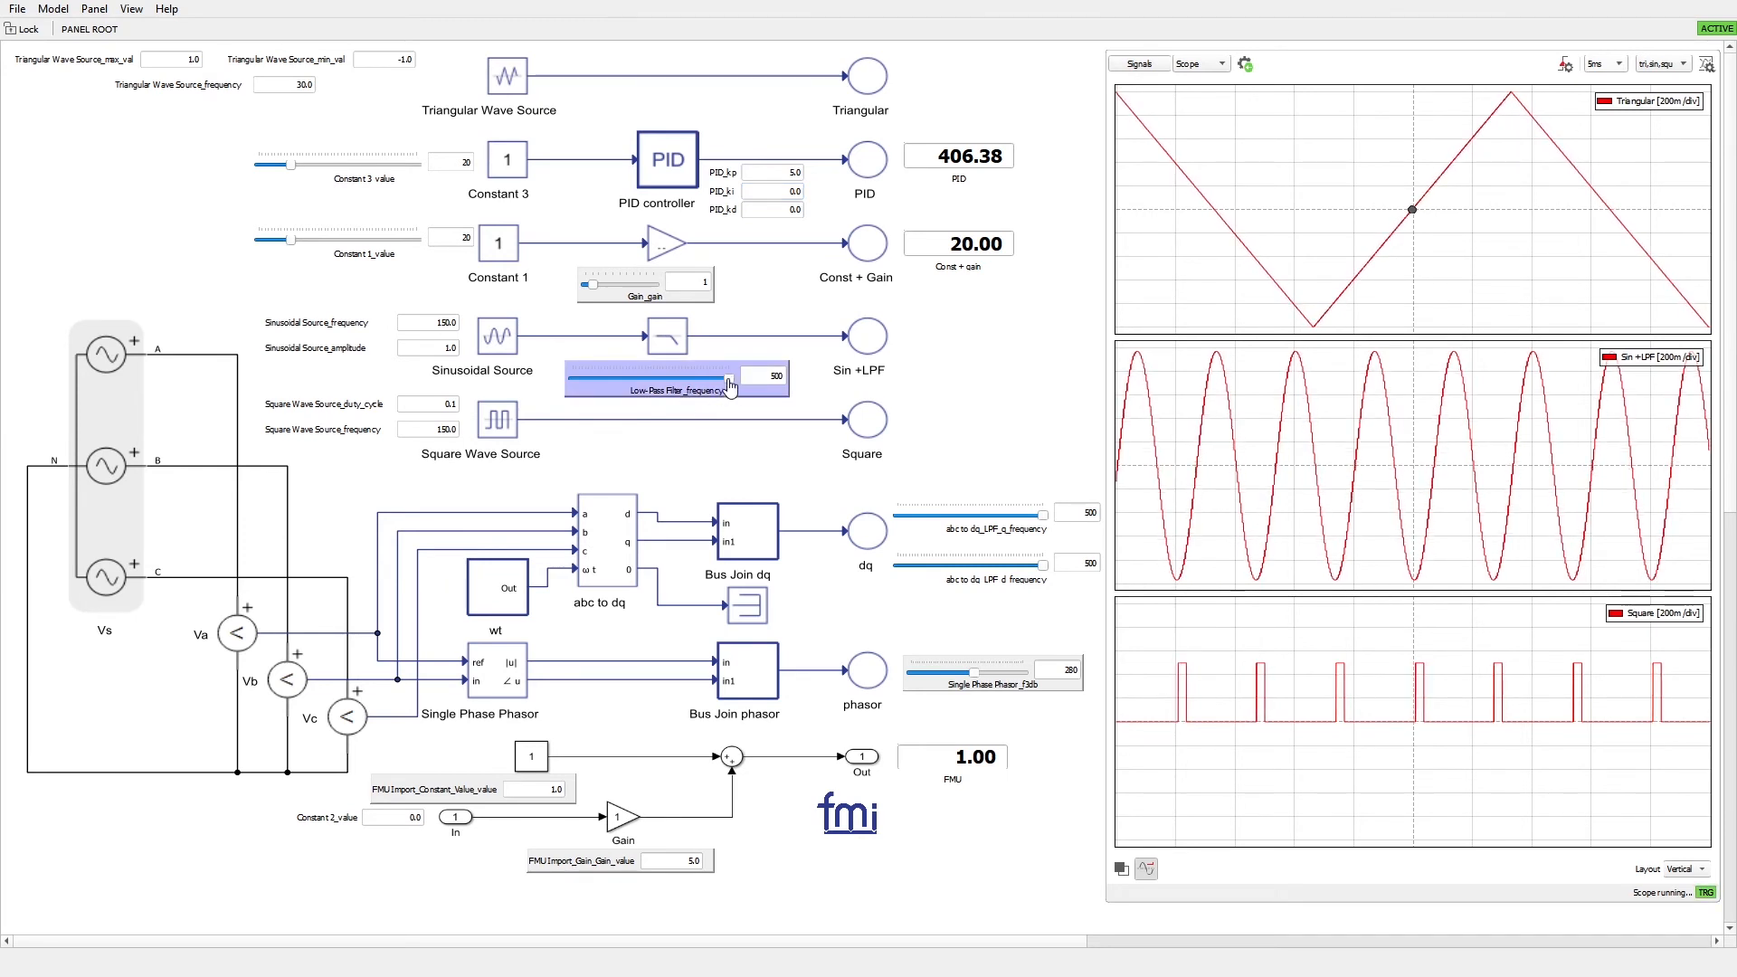
{"action": "left_click_drag", "start_coordinate": [730, 385], "coordinate": [581, 387]}
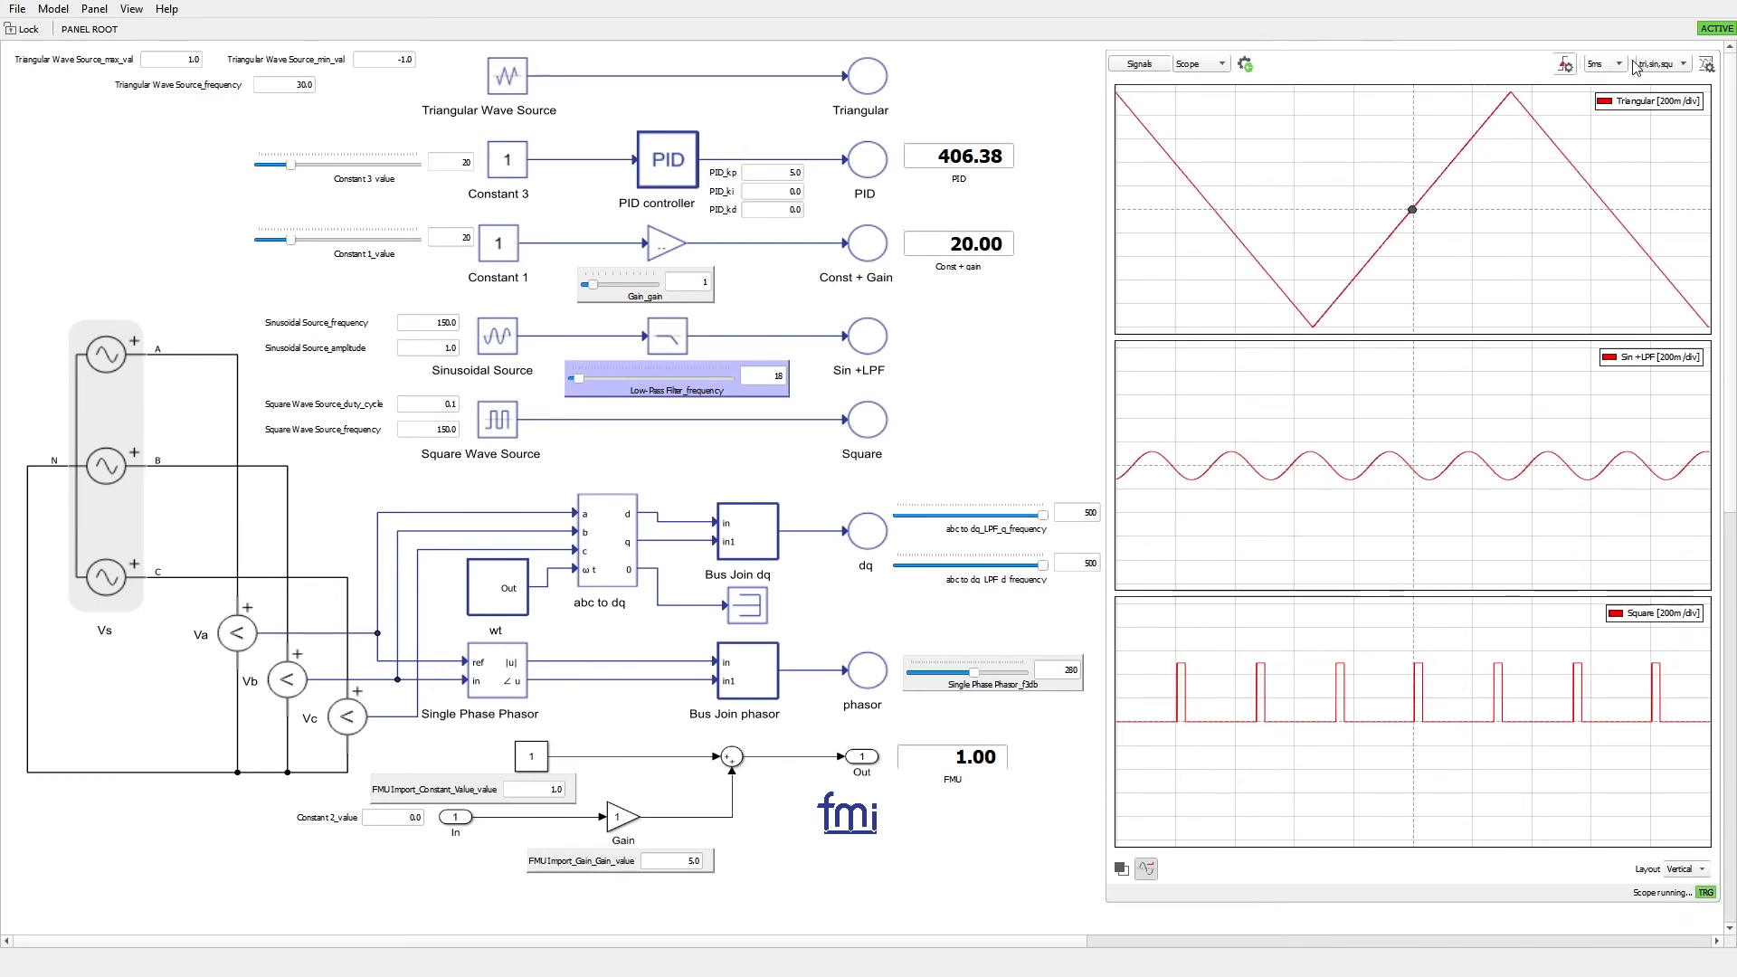
Switch the scope to the dq preset and clear the selection of the low-pass filter slider
{"action": "left_click", "coordinate": [1664, 64]}
{"action": "left_click", "coordinate": [1669, 72]}
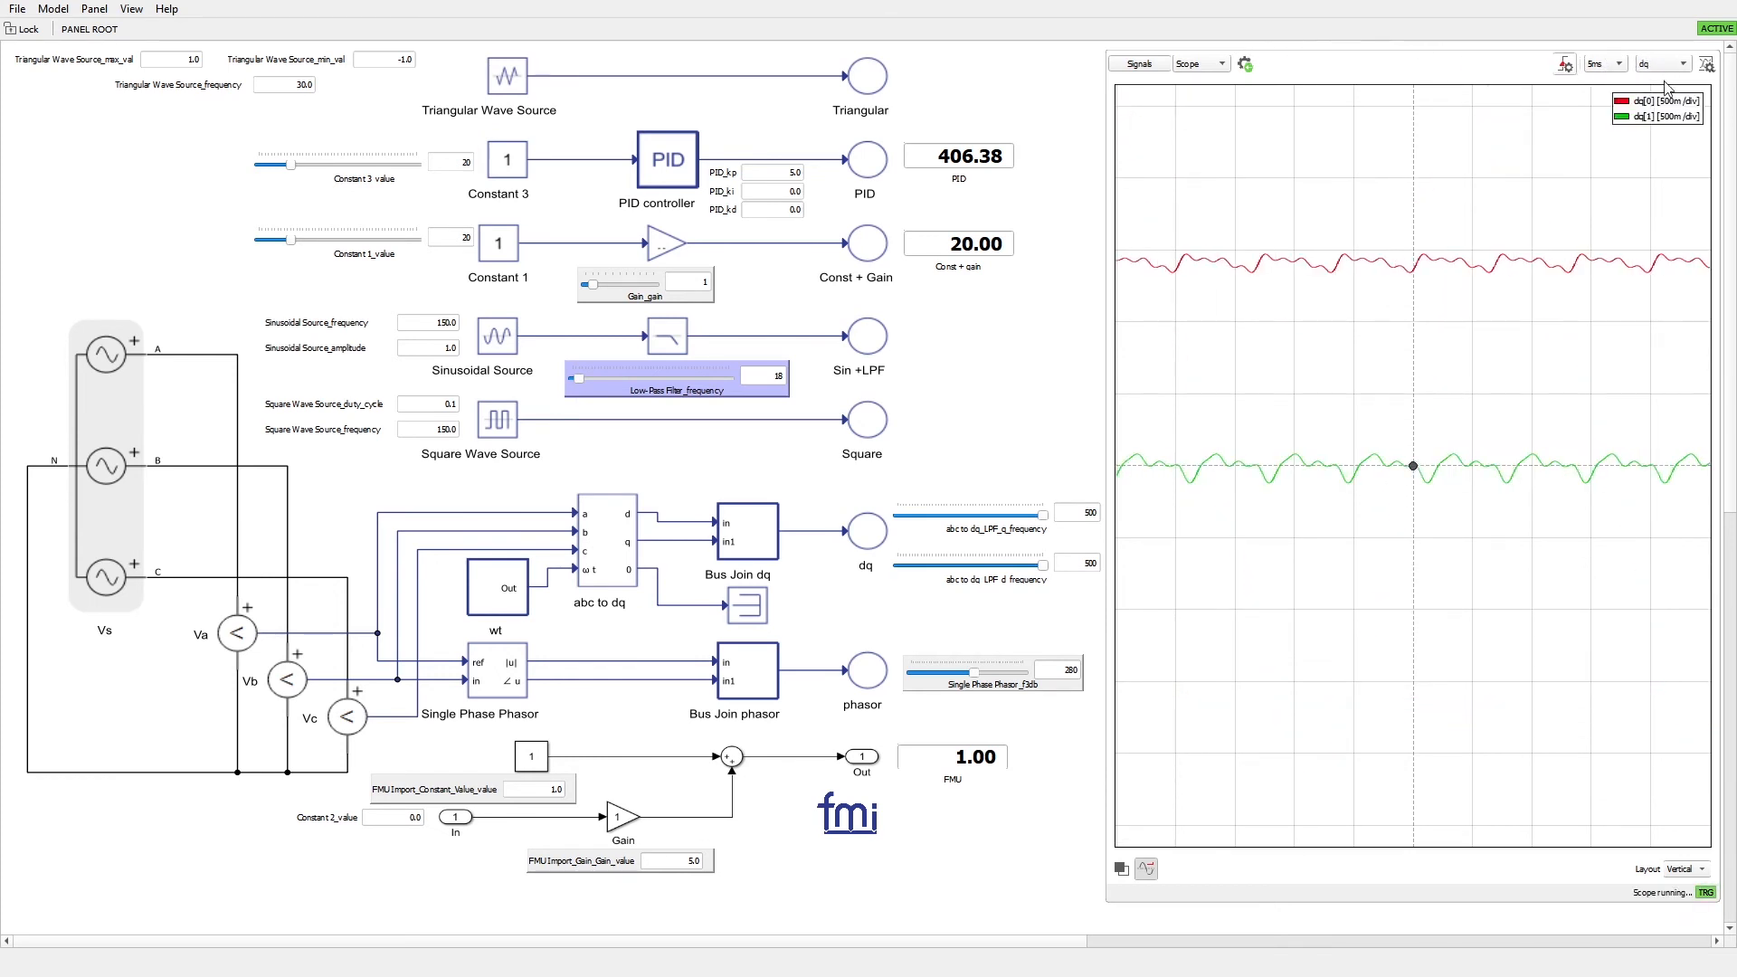
{"action": "left_click", "coordinate": [946, 423]}
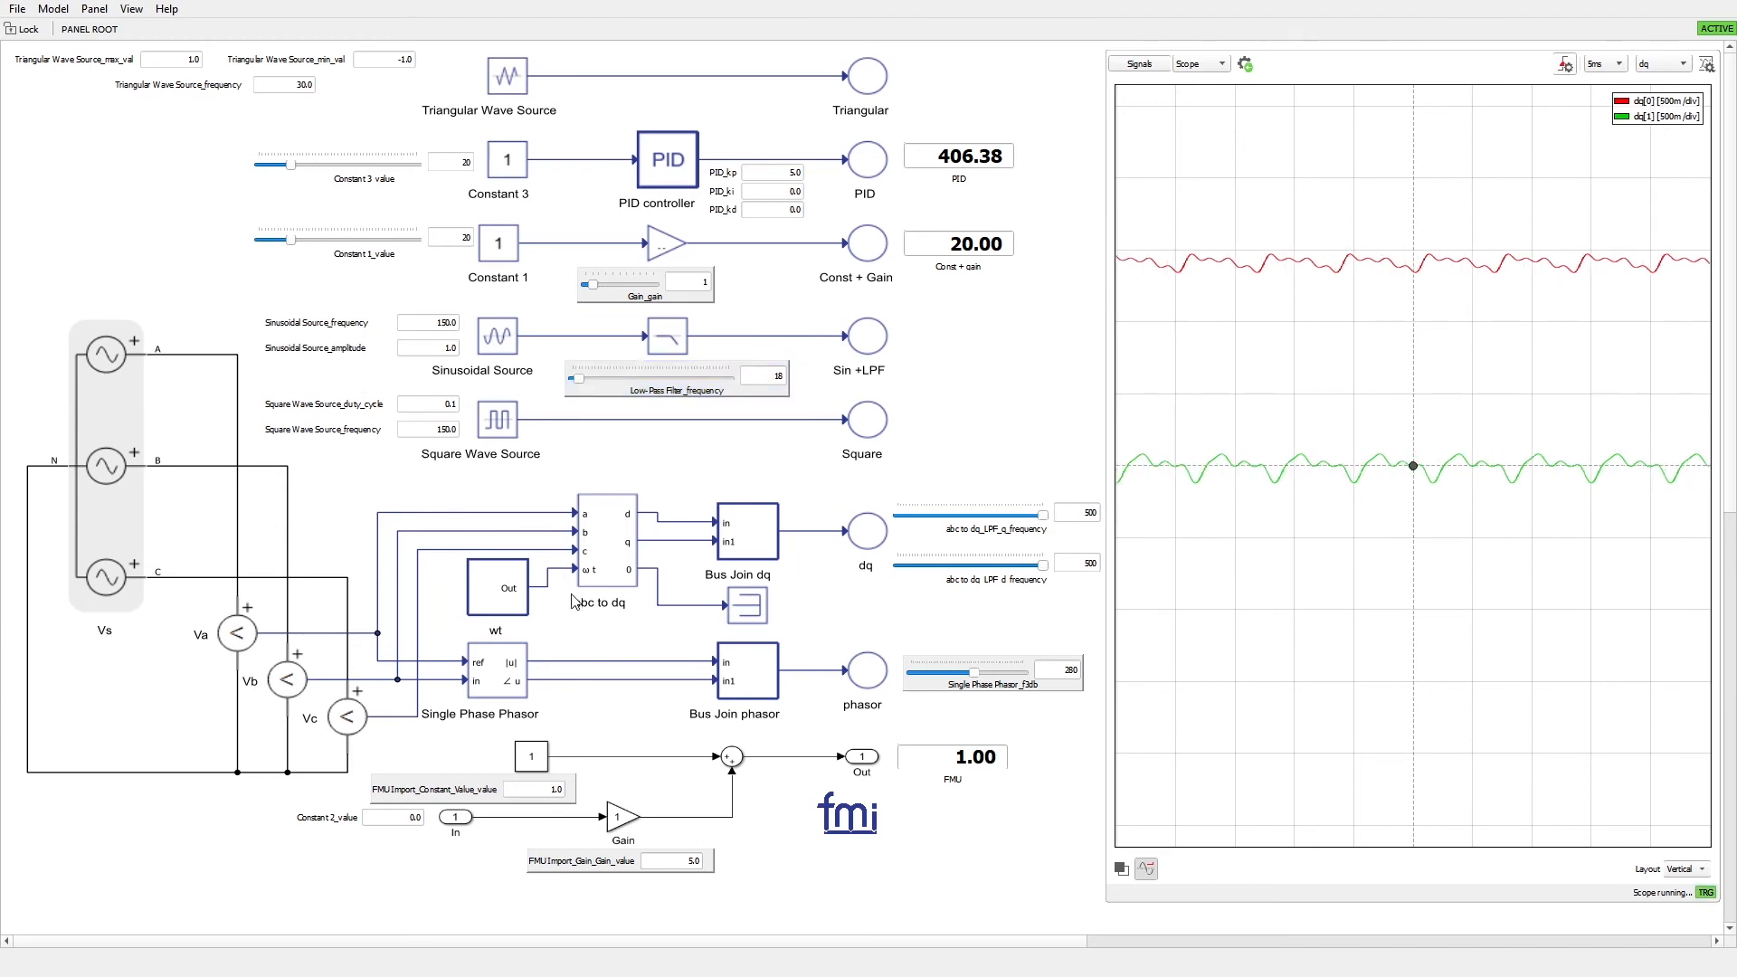
{"action": "left_click_drag", "start_coordinate": [37, 323], "coordinate": [352, 798]}
{"action": "left_click", "coordinate": [352, 798]}
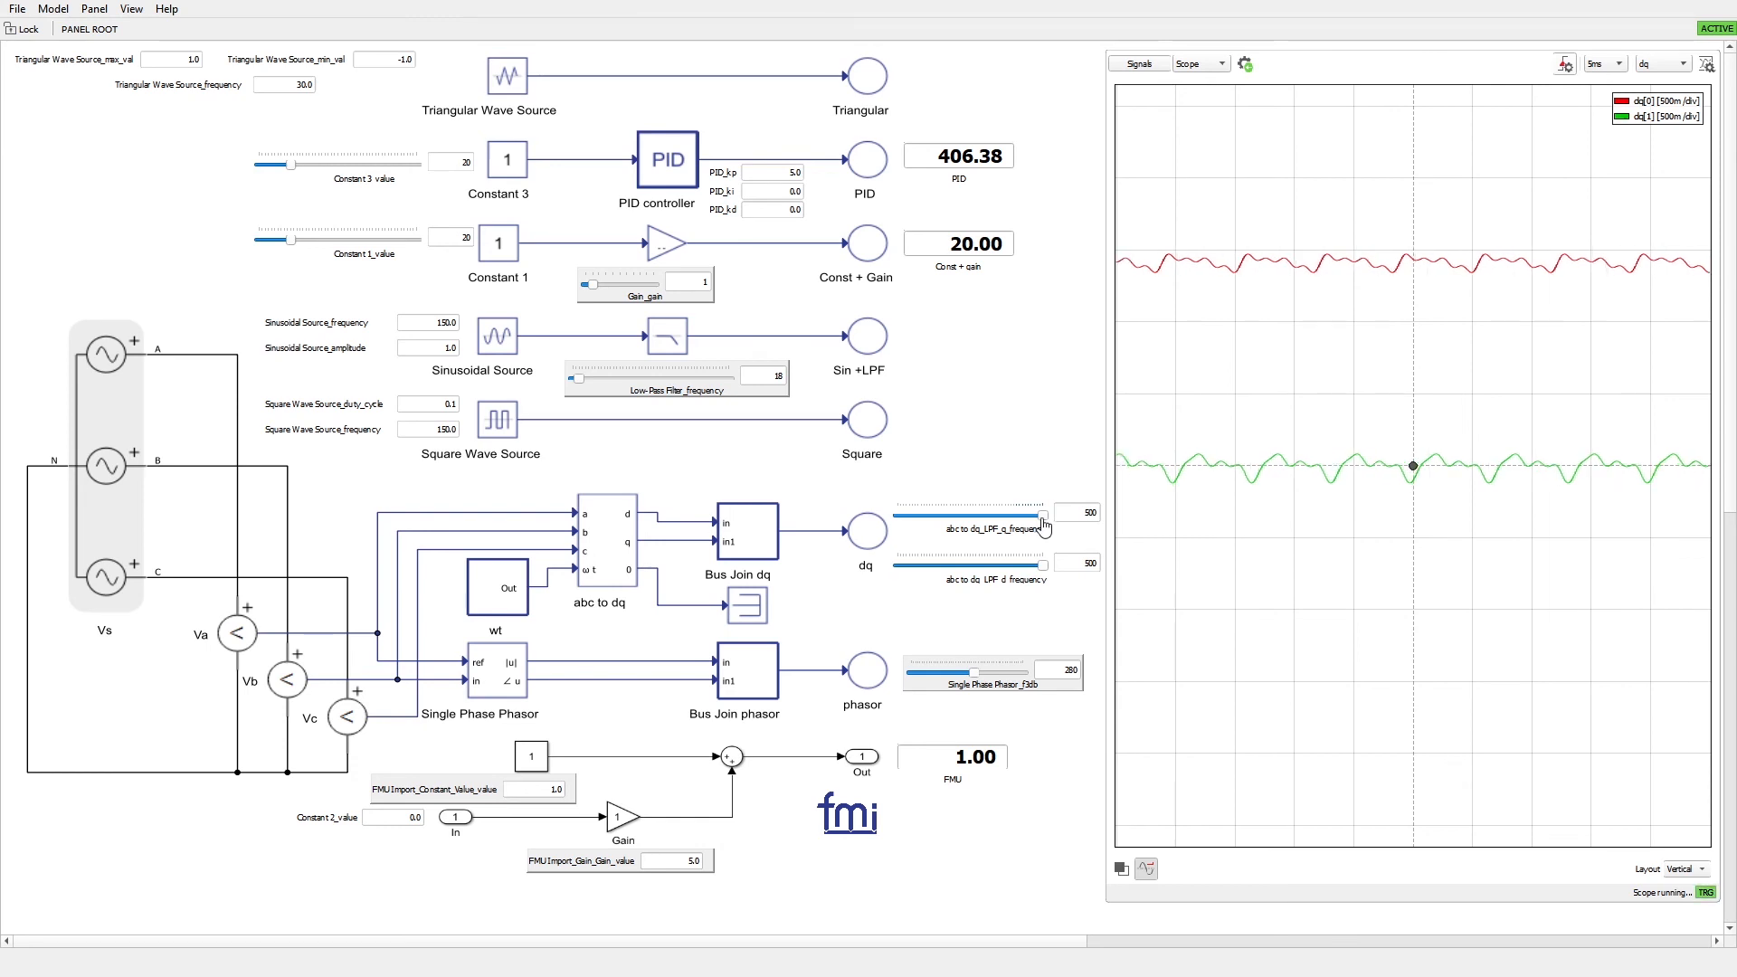
Lower the abc to dq_LPF_q_frequency to 40 and the abc to dq_LPF_d_frequency to 100
{"action": "left_click_drag", "start_coordinate": [1045, 525], "coordinate": [926, 525]}
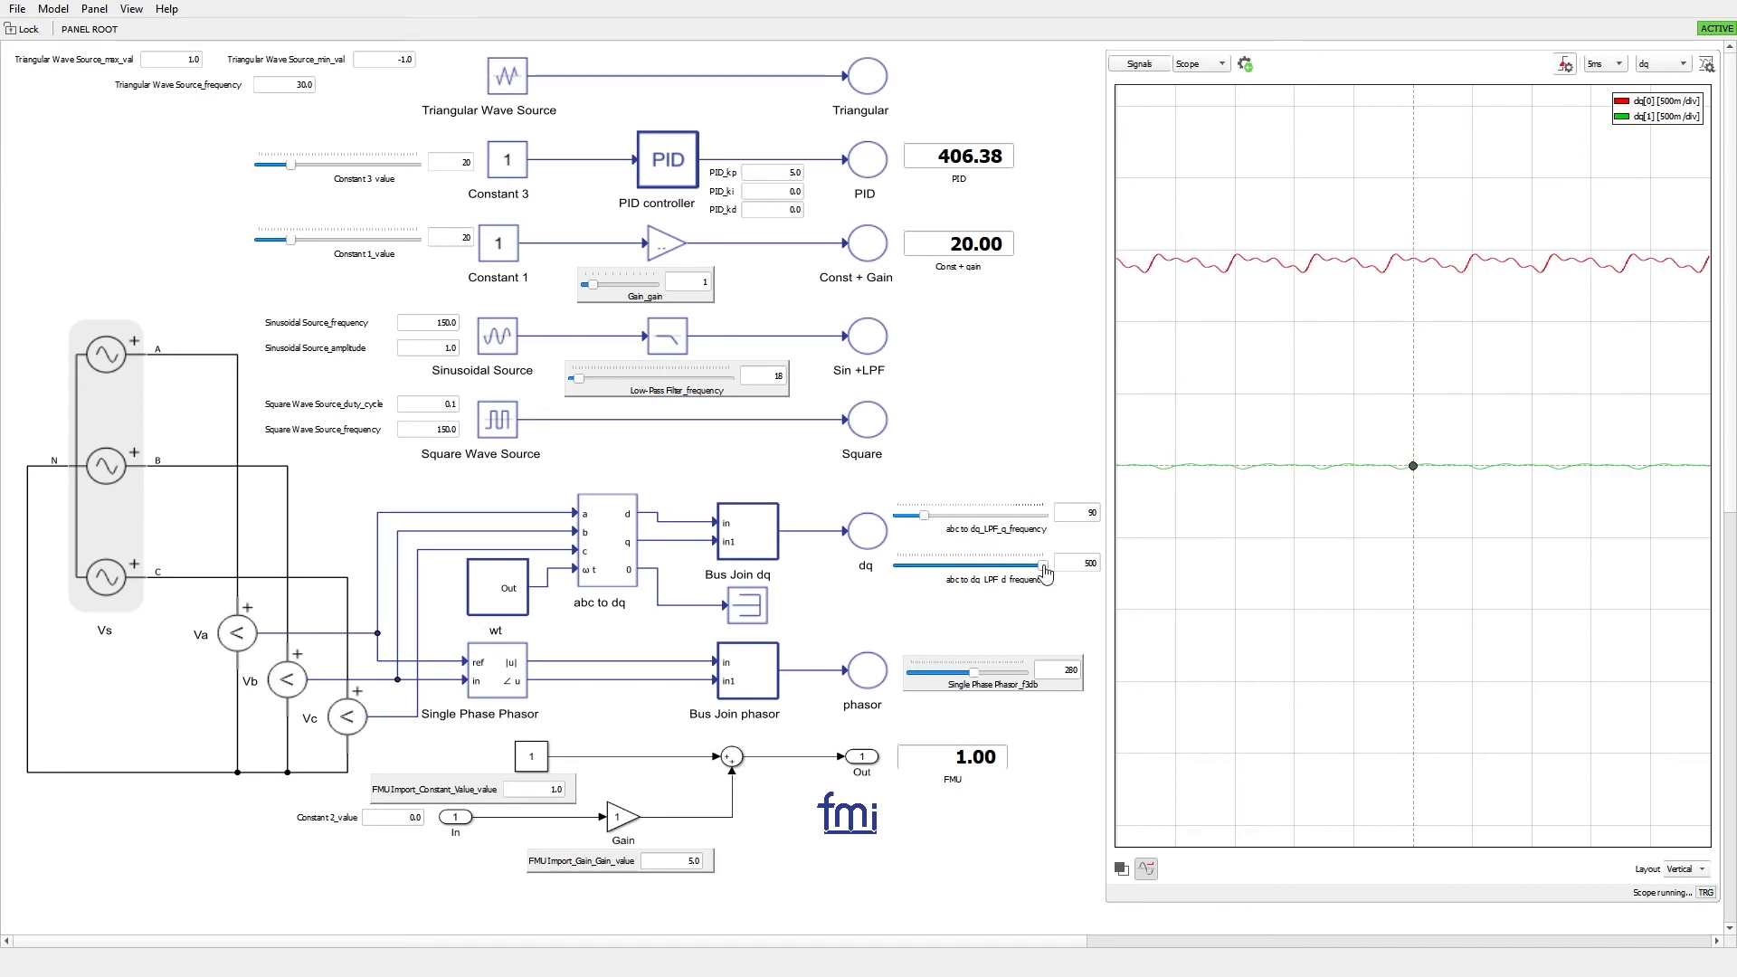
{"action": "mouse_move", "coordinate": [1042, 564]}
{"action": "left_mouse_down"}
{"action": "mouse_move", "coordinate": [911, 571]}
{"action": "mouse_move", "coordinate": [911, 527]}
{"action": "left_mouse_up"}
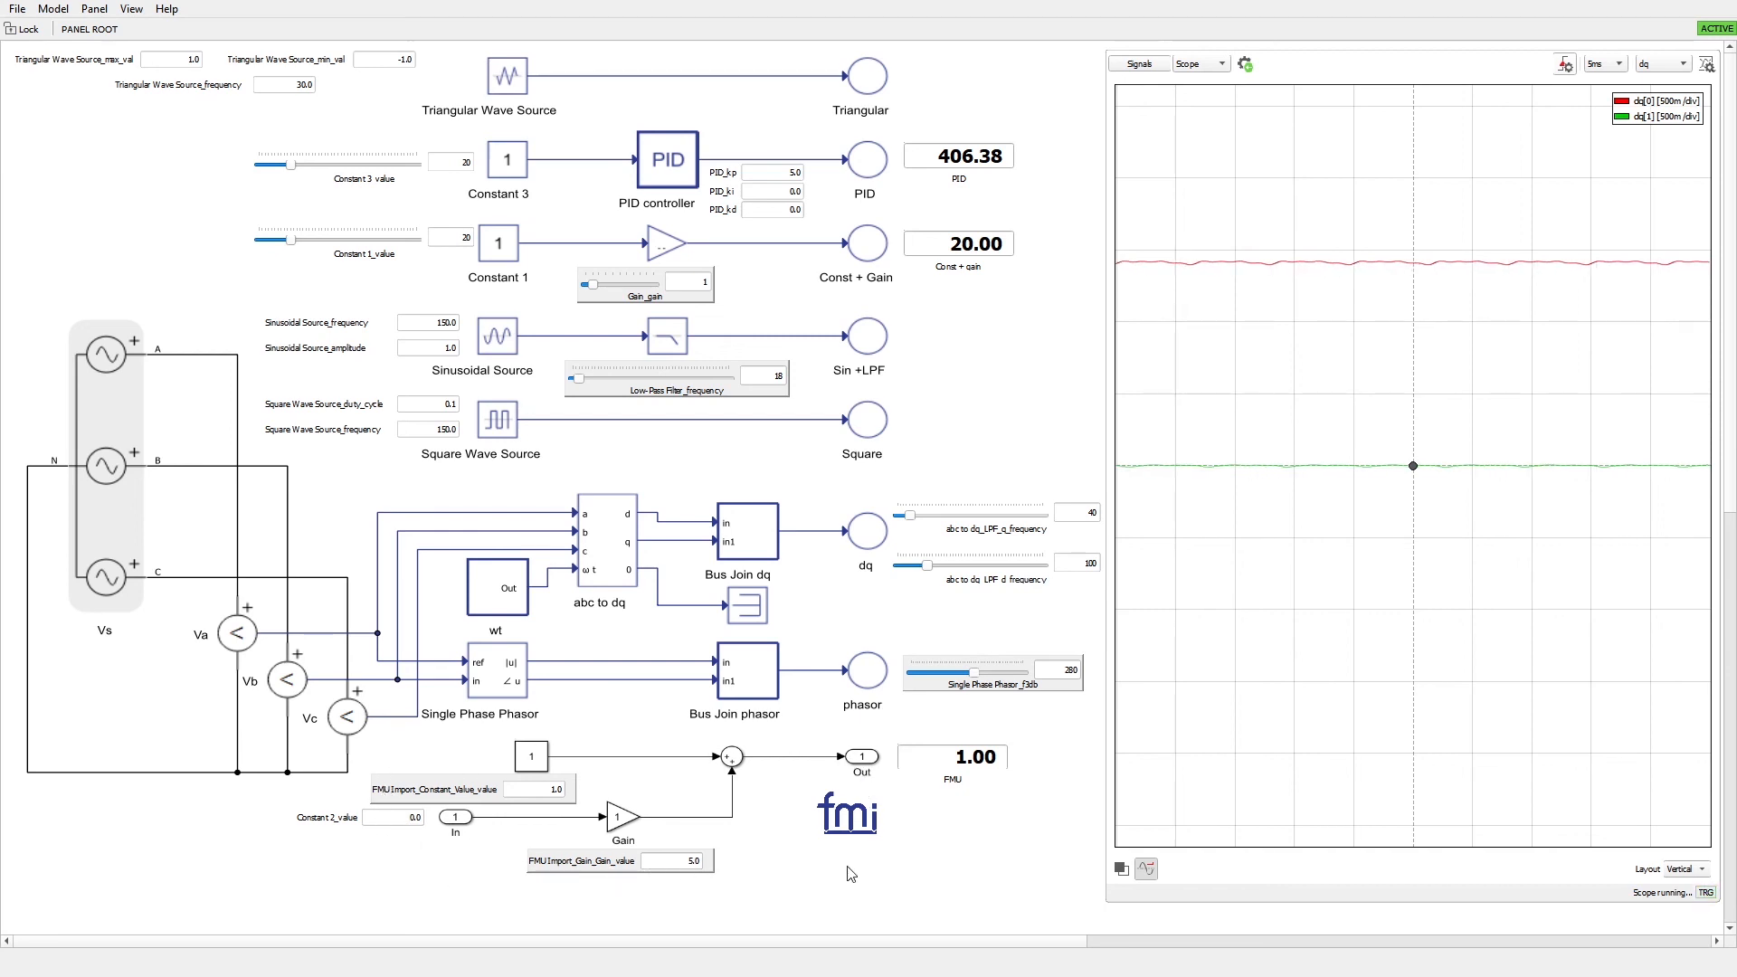
Set Constant 2_value to 10 and FMU Import_Gain_Gain_value to 1
{"action": "double_click", "coordinate": [410, 817]}
{"action": "type", "text": "10"}
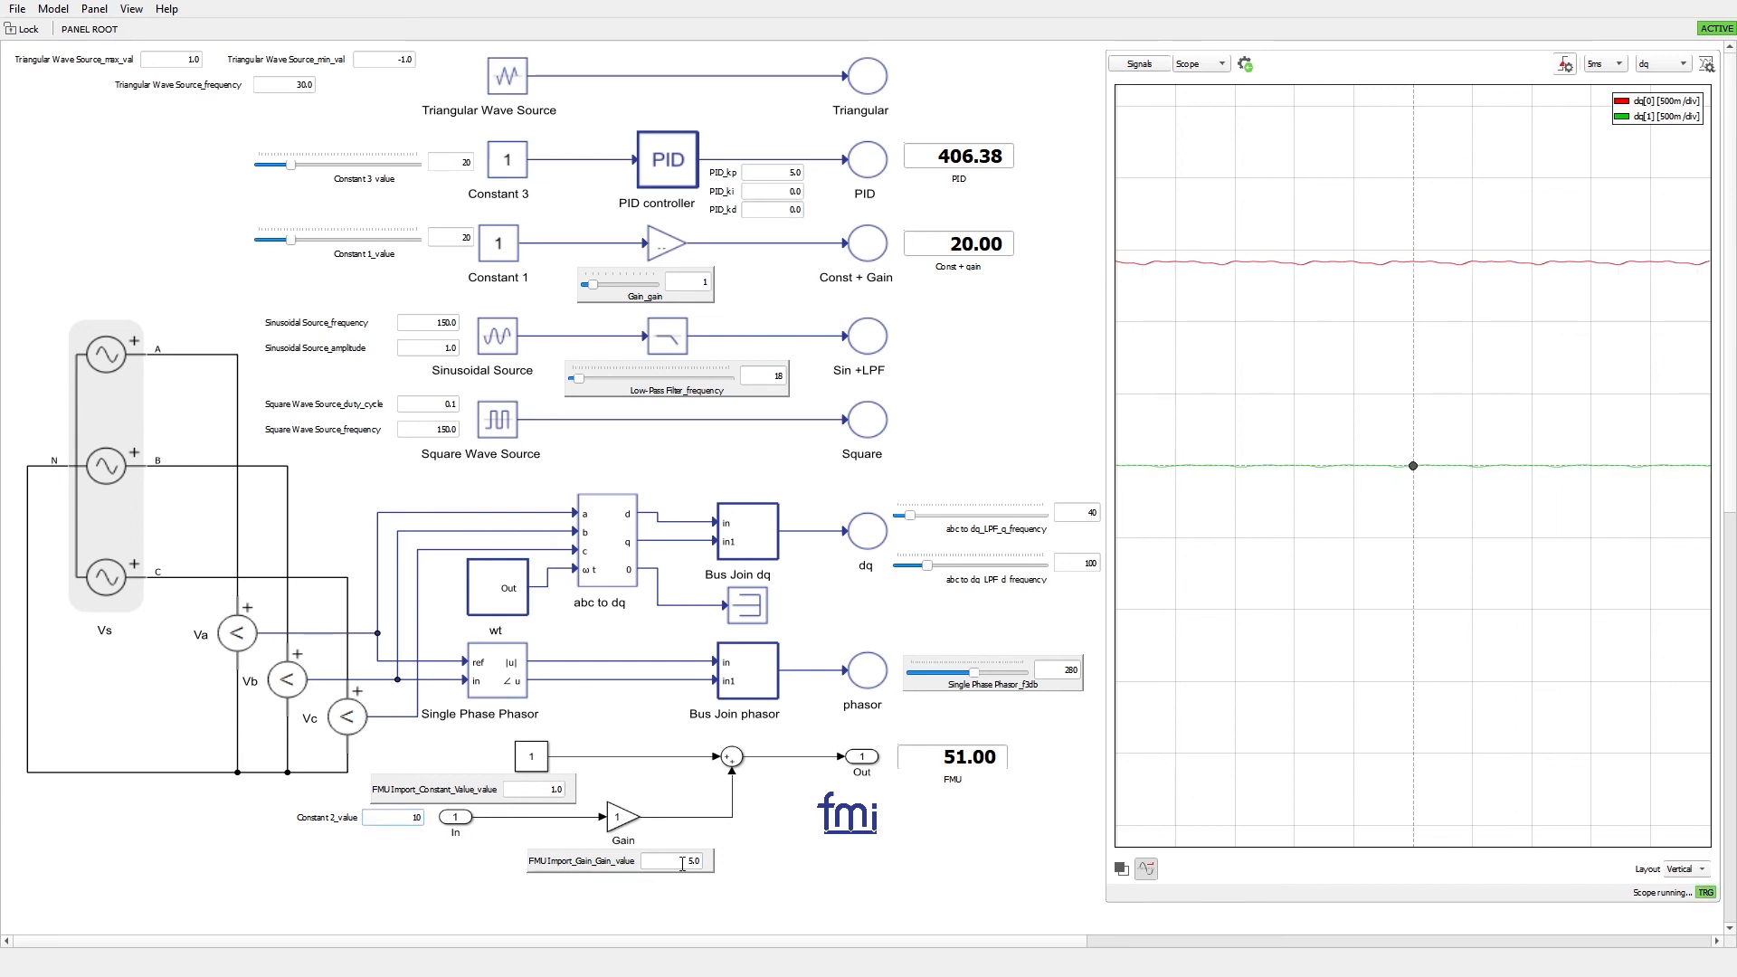
{"action": "key", "text": "Tab"}
{"action": "type", "text": "1"}
{"action": "key", "text": "Return"}
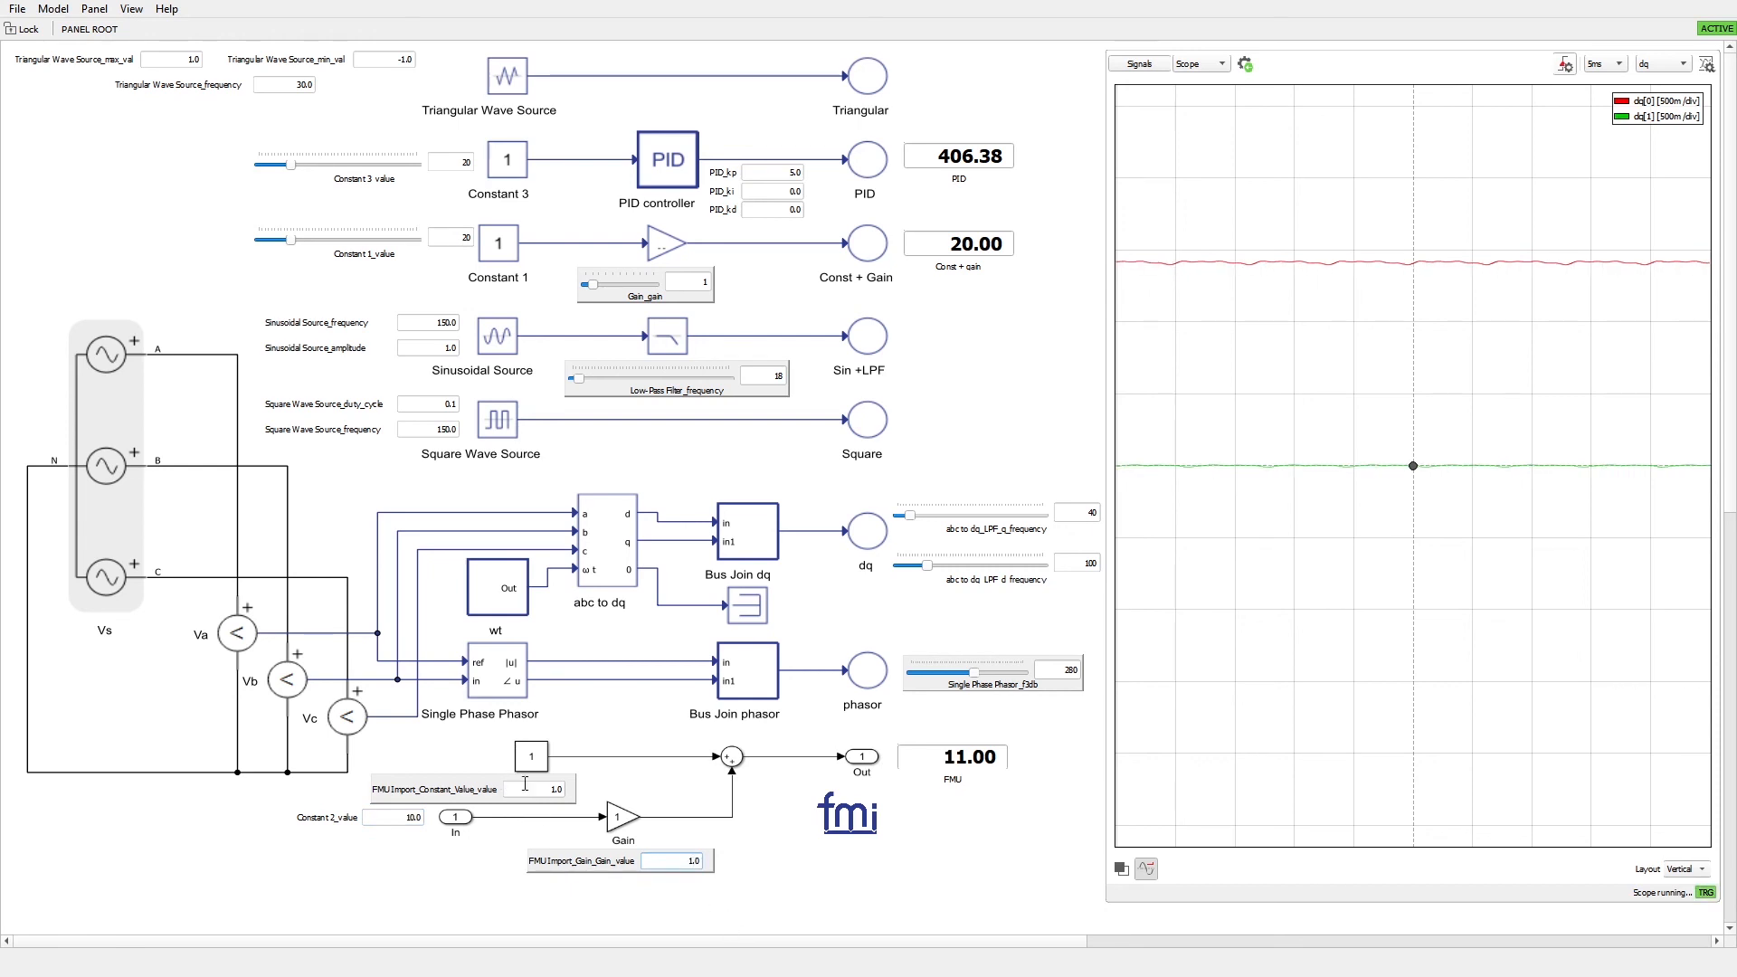
Set FMU Import_Constant_Value_value to 10
{"action": "double_click", "coordinate": [537, 789]}
{"action": "type", "text": "10"}
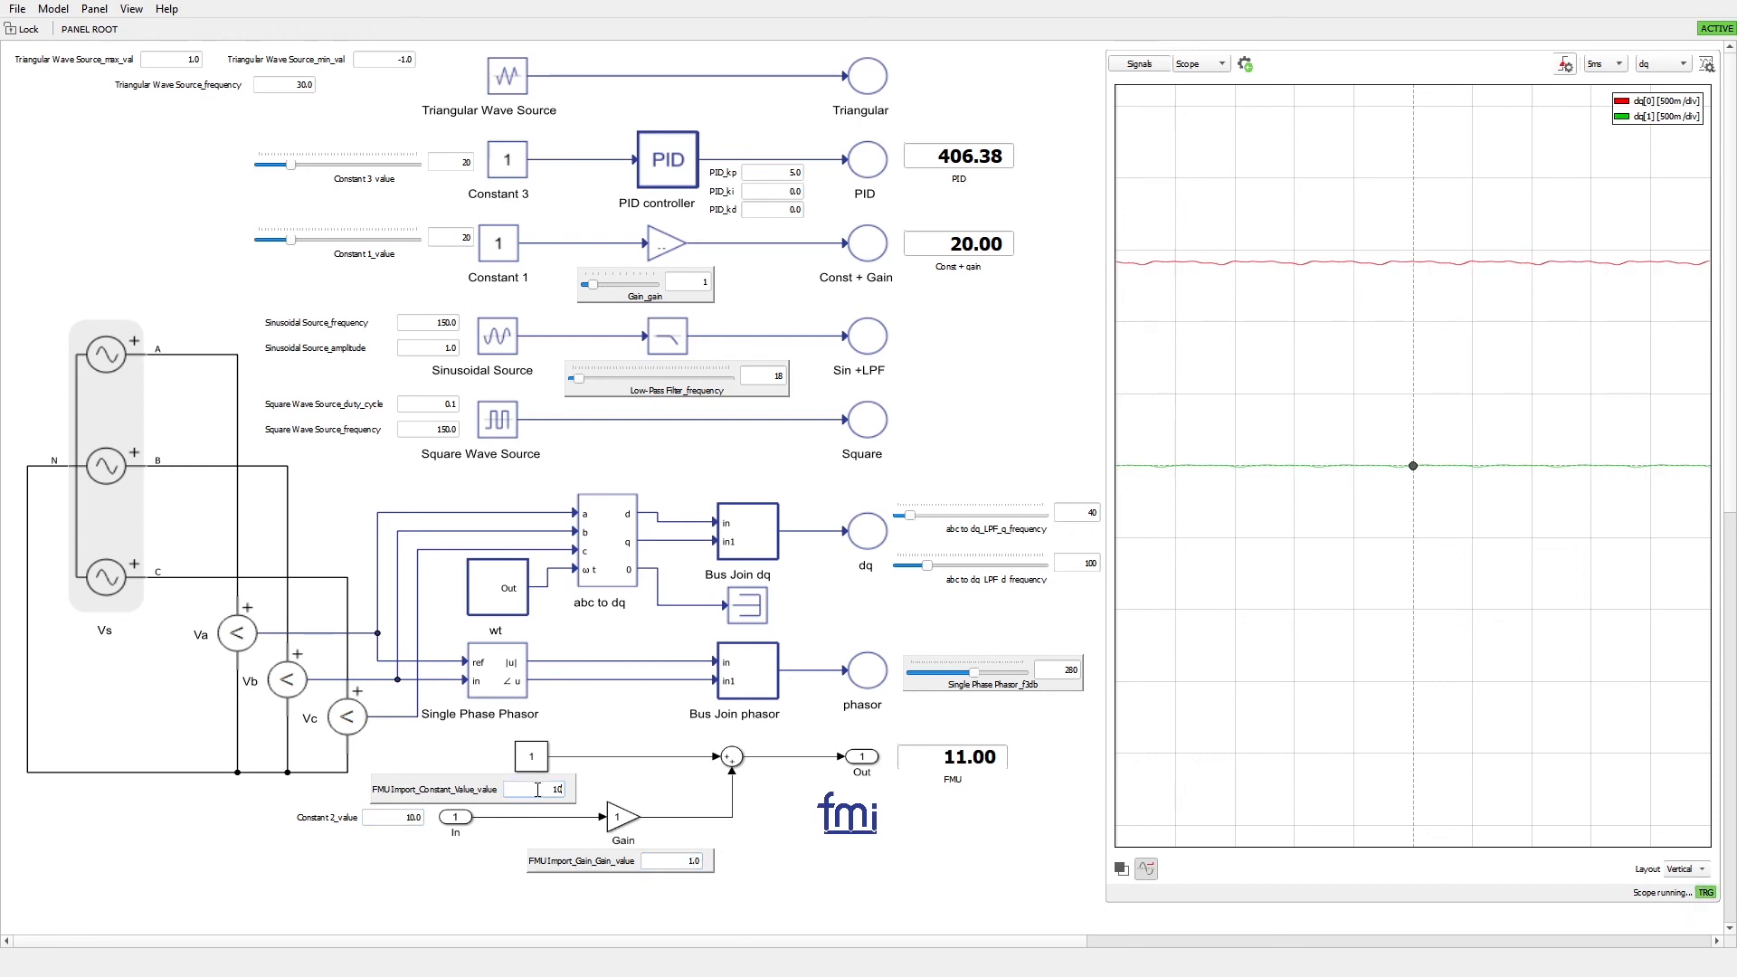